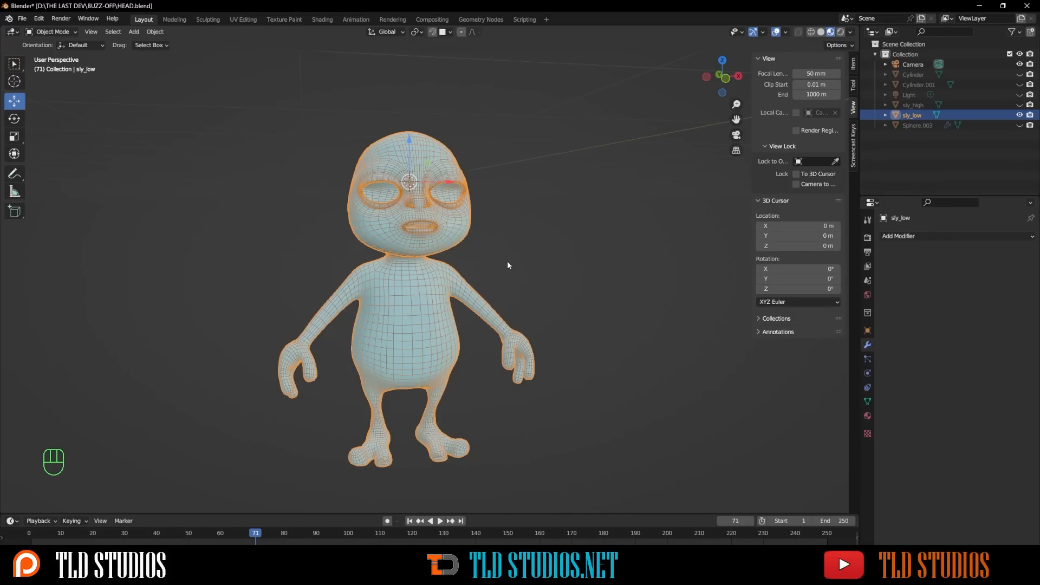
Step: In Edit Mode on sly_low, select the seam-bounded front and back torso faces with Select Linked
mouse_move(446, 288)
middle_down()
mouse_move(422, 284)
mouse_move(439, 285)
middle_up()
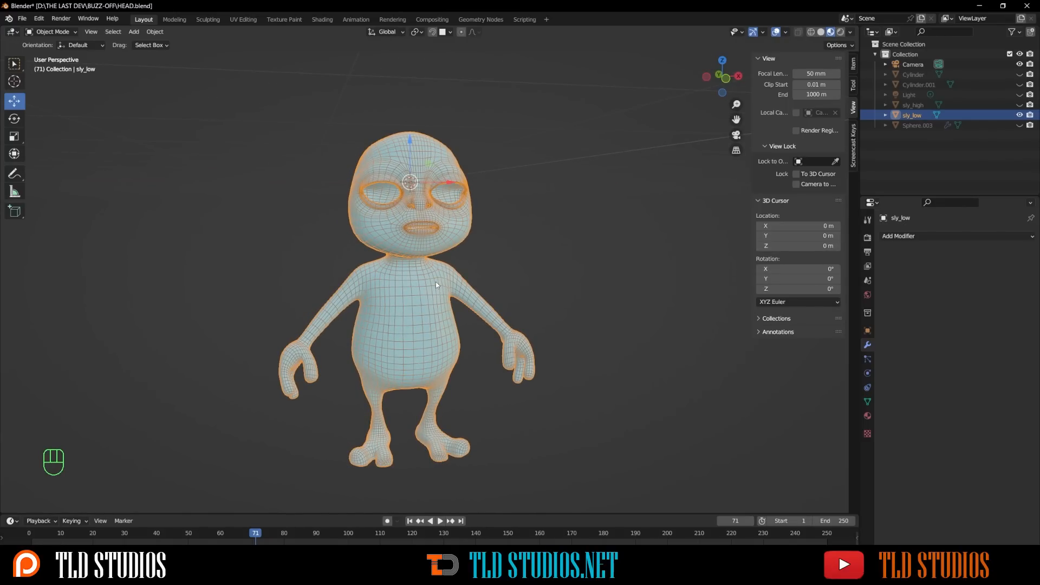
key(Tab)
middle_drag(425, 329, 484, 330)
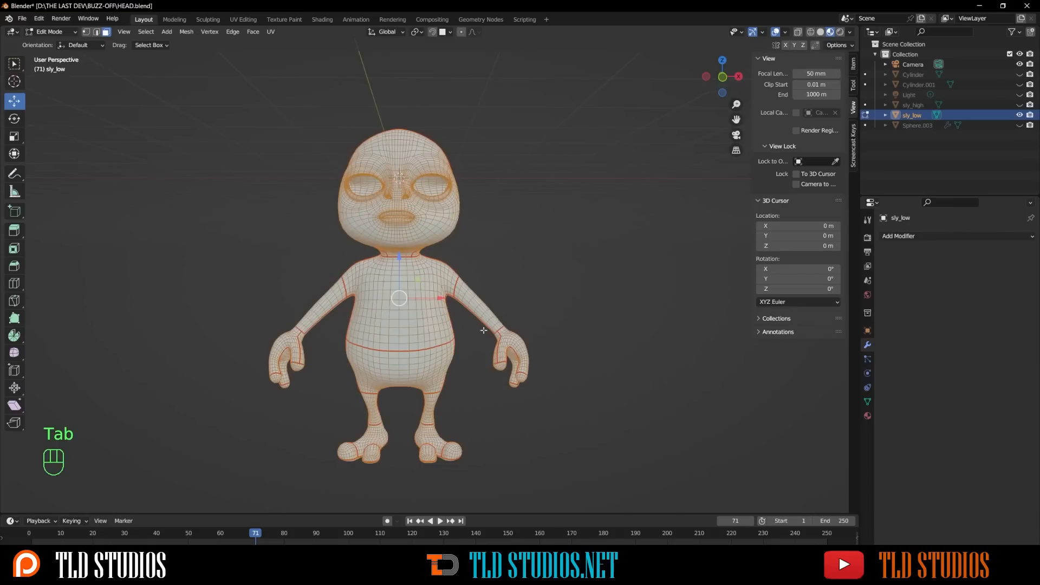
click(502, 286)
scroll(452, 351, up, 2)
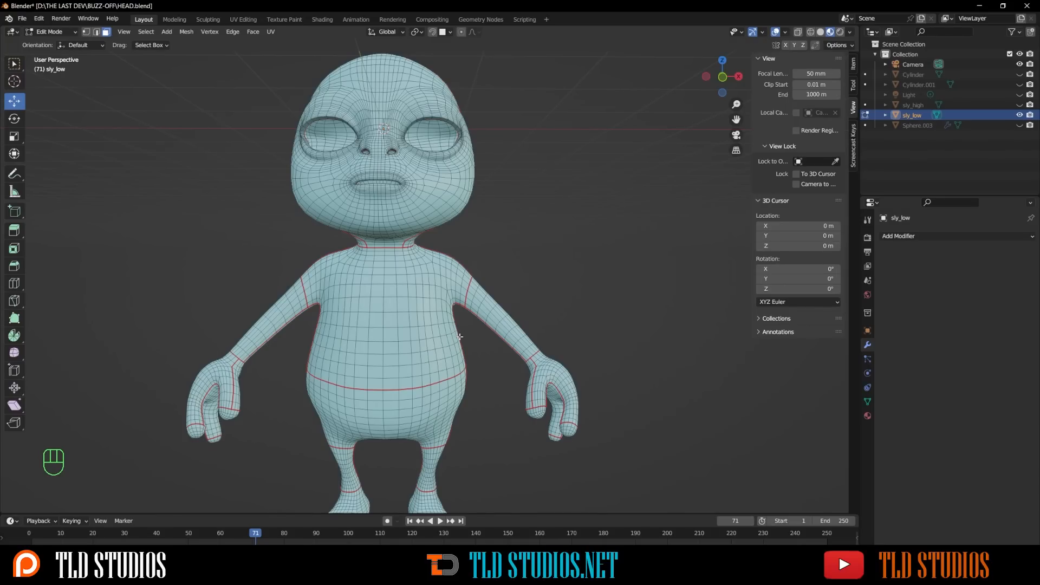
middle_drag(459, 335, 394, 343)
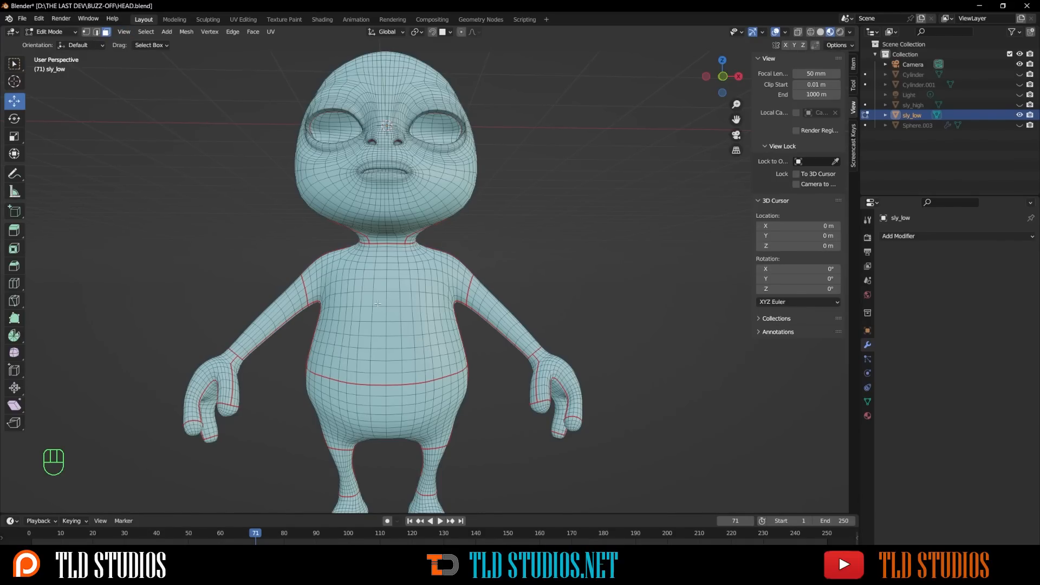
key(l)
middle_drag(377, 304, 233, 304)
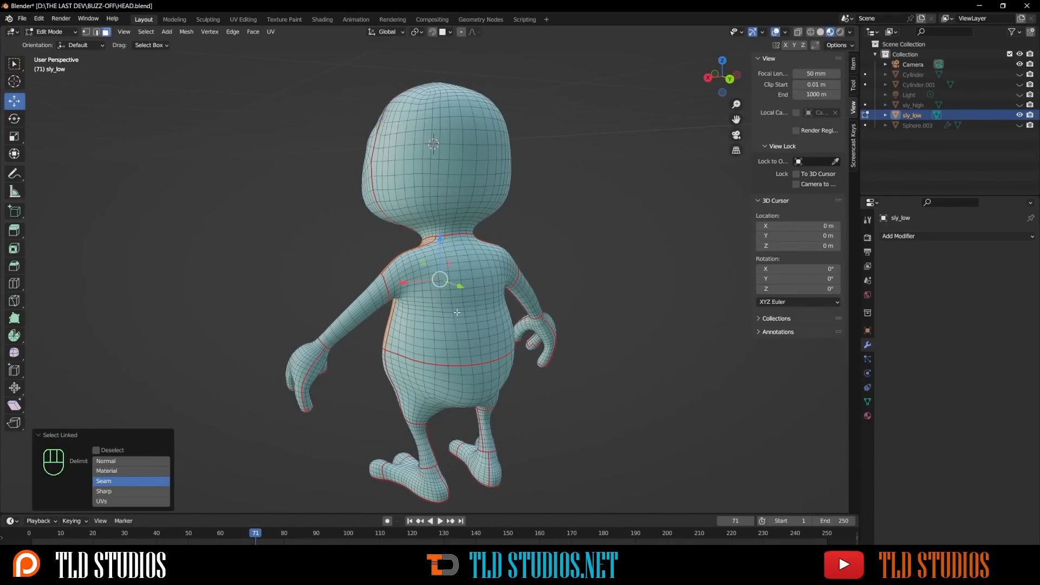
key(l)
middle_drag(457, 312, 457, 322)
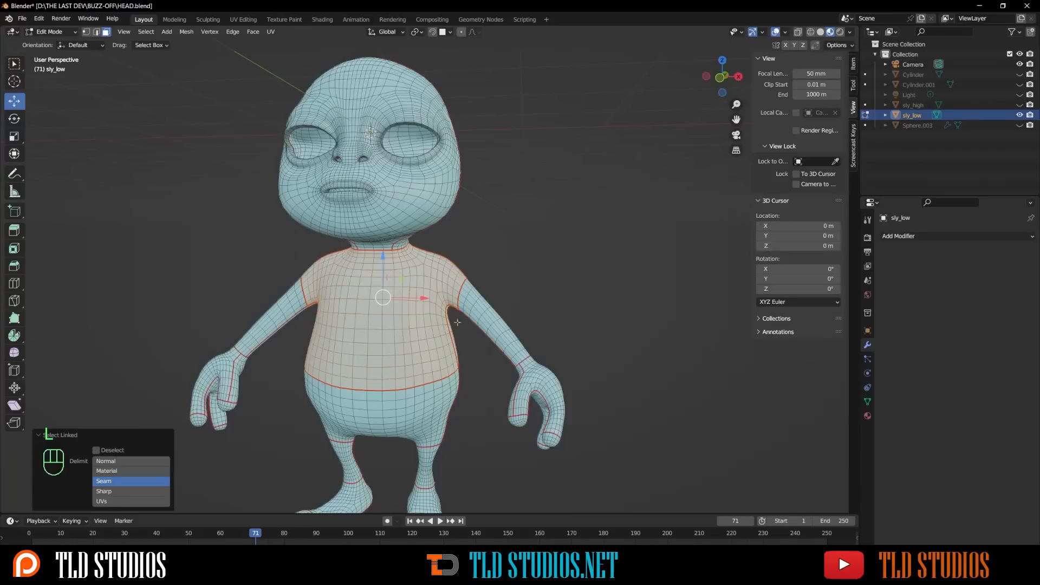
Step: Duplicate the selected torso faces in place, separate the selection into its own object and return to Object Mode
key(shift+d)
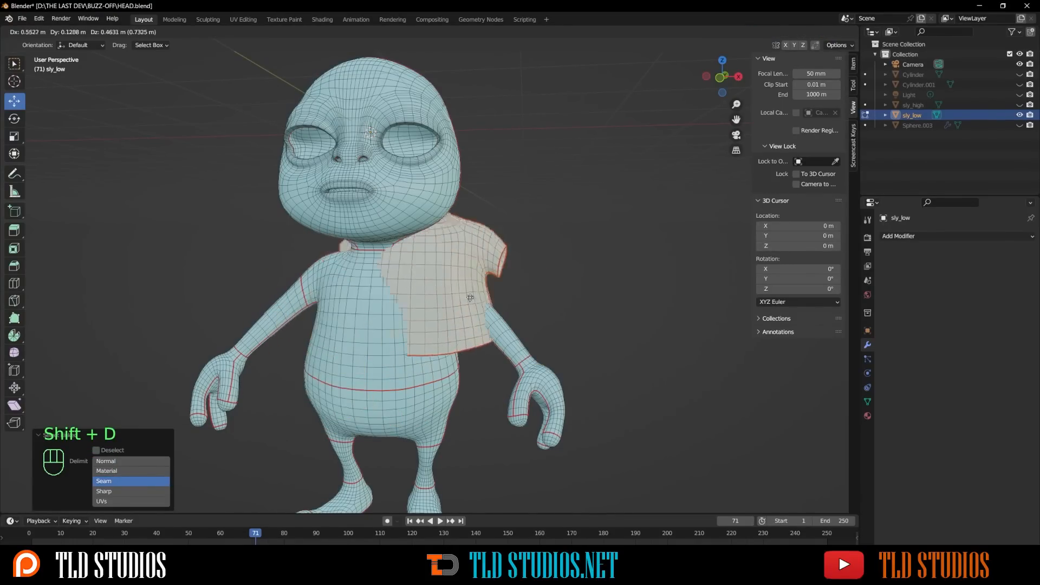
right_click(467, 322)
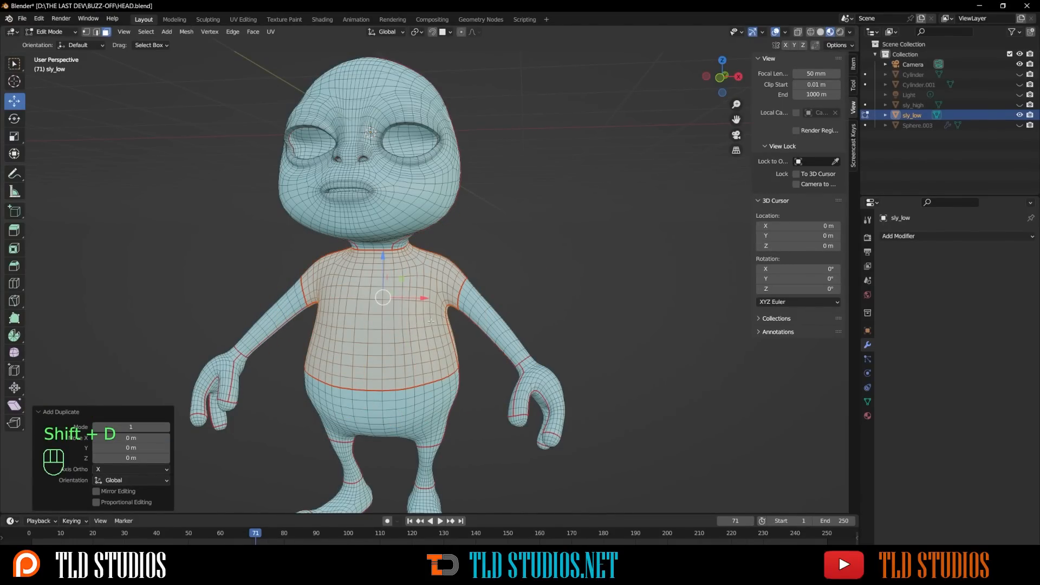
key(p)
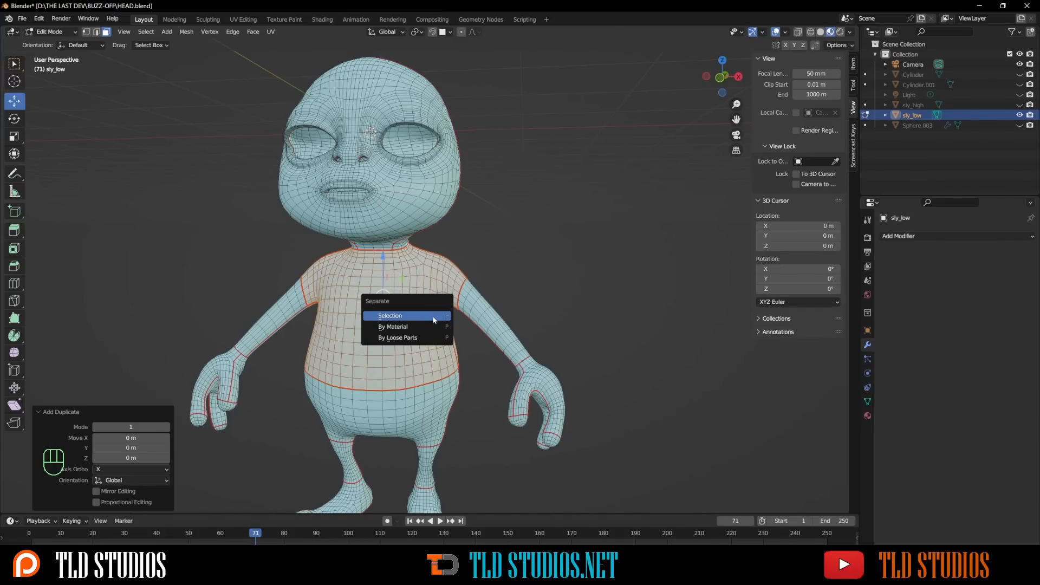
click(414, 317)
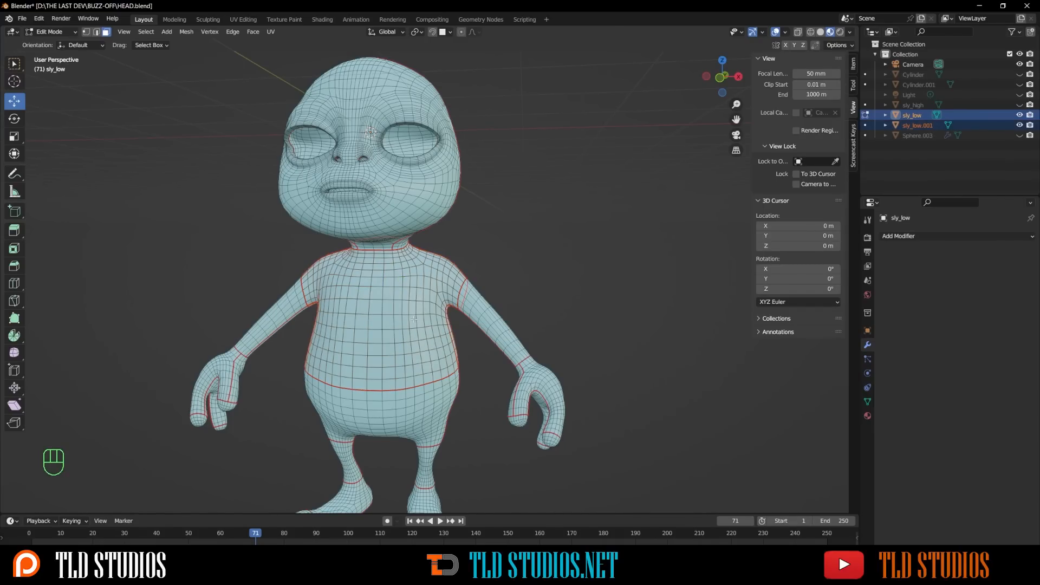
middle_drag(417, 308, 423, 311)
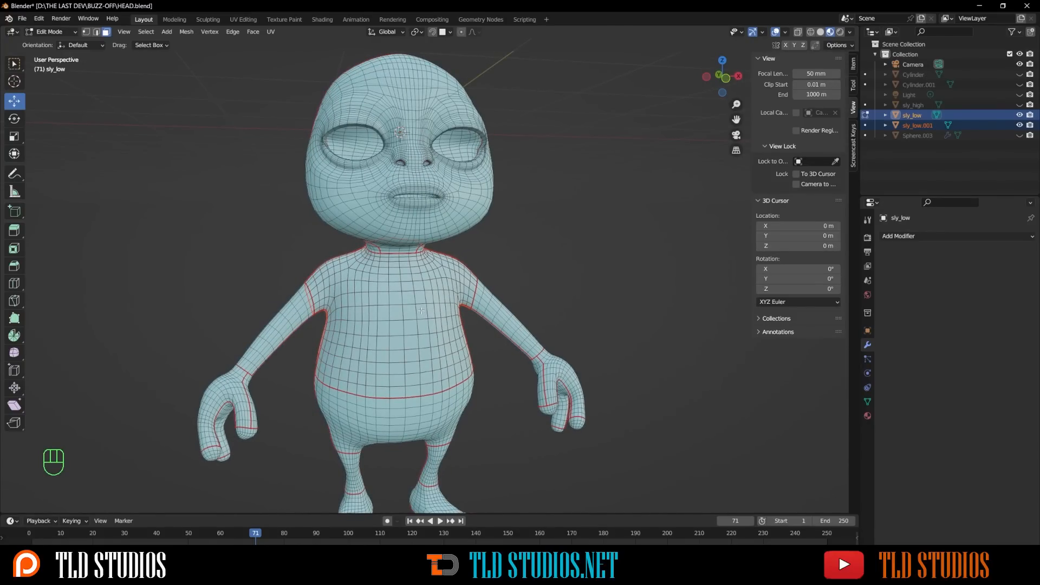
key(Tab)
Step: Select the separated torso object and rename it shirt_low
click(382, 331)
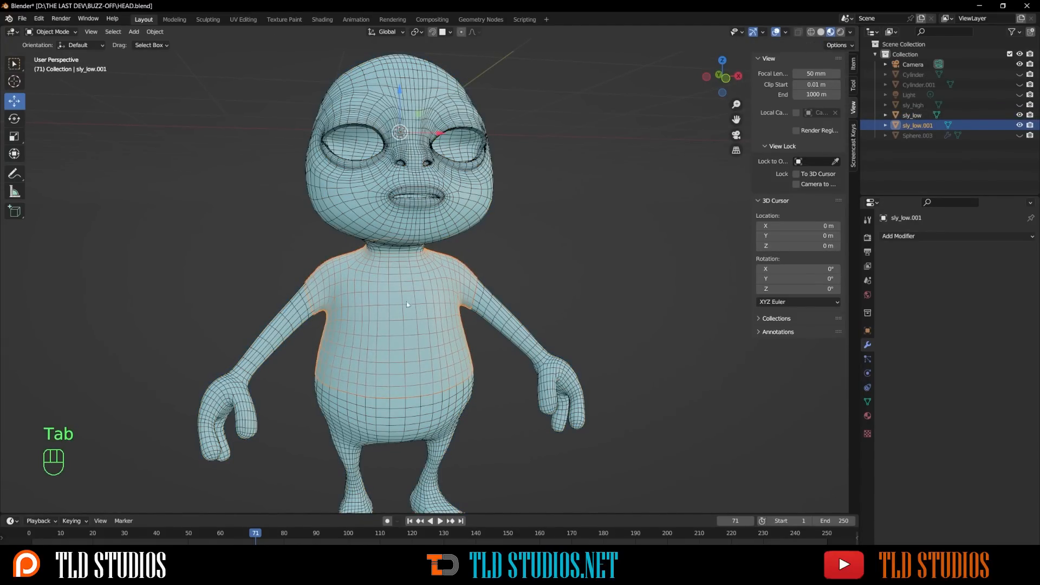
middle_drag(369, 350, 389, 316)
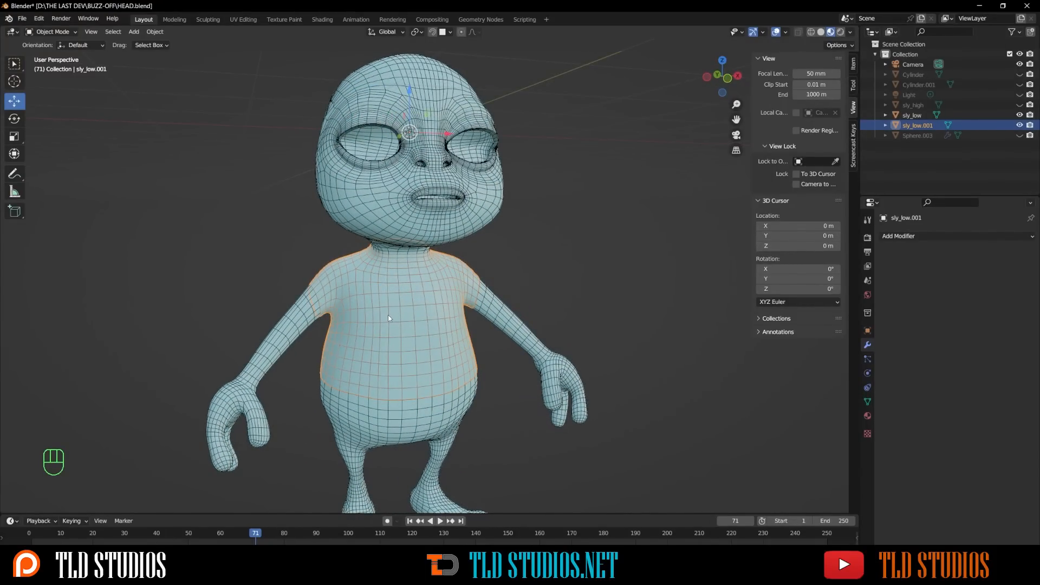
key(F2)
text(s)
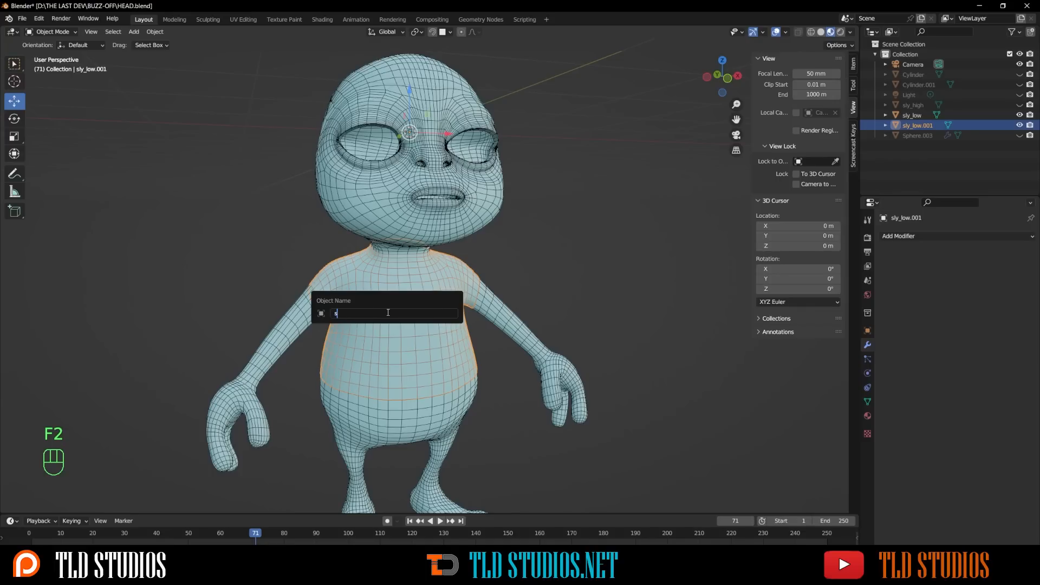
text(hirt_low)
key(Return)
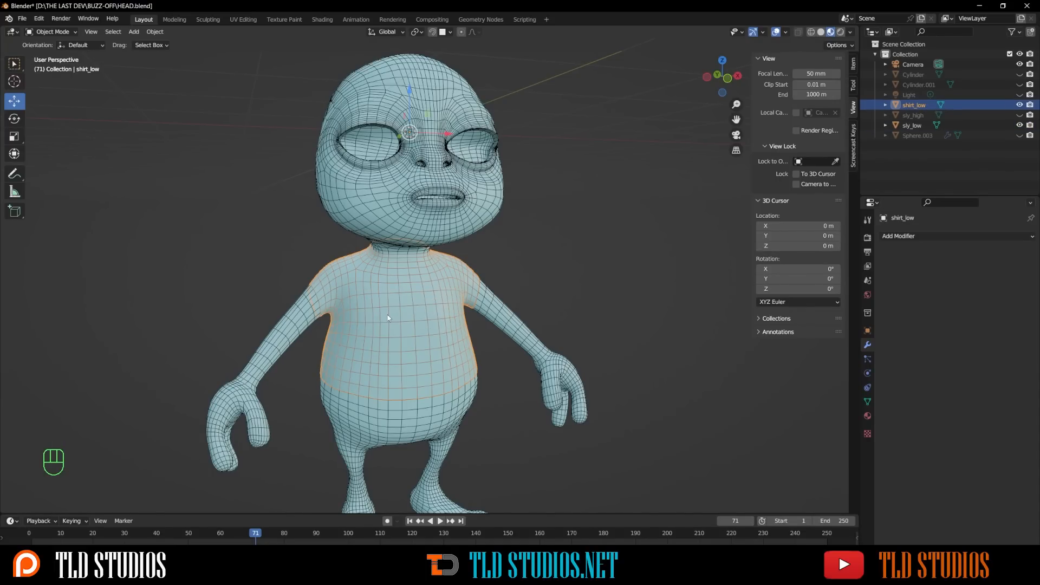
Step: Remove the material slot from the shirt_low object and deselect it
scroll(447, 312, down, 2)
middle_drag(446, 312, 436, 308)
click(523, 268)
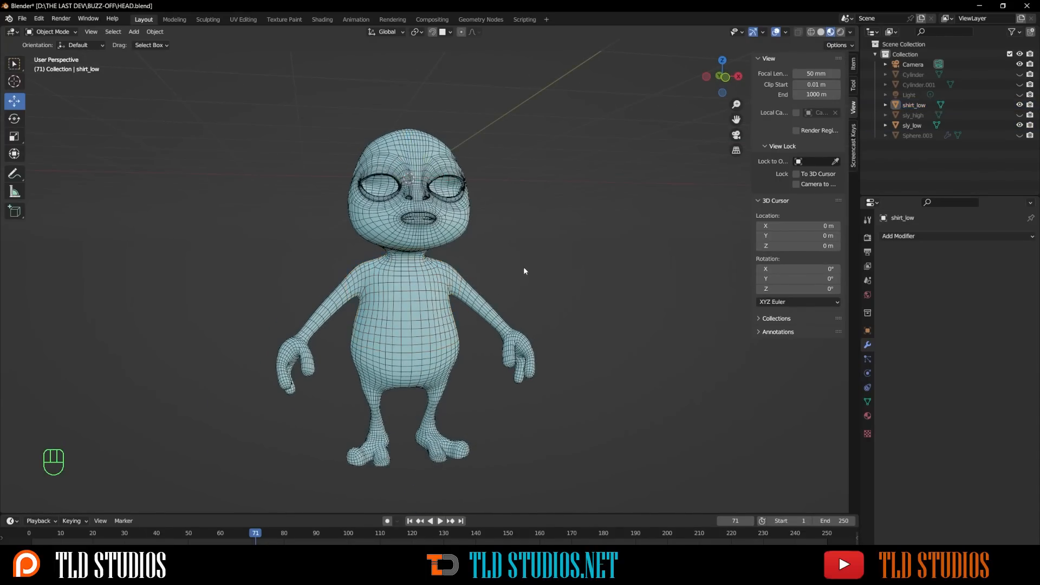
click(425, 310)
scroll(418, 305, up, 3)
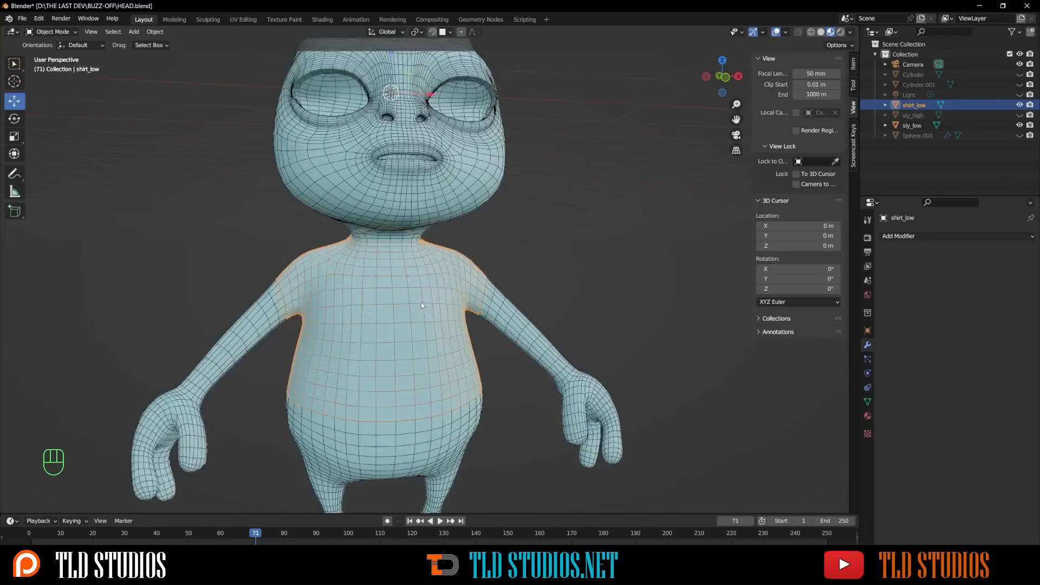
scroll(407, 330, down, 2)
scroll(395, 325, up, 1)
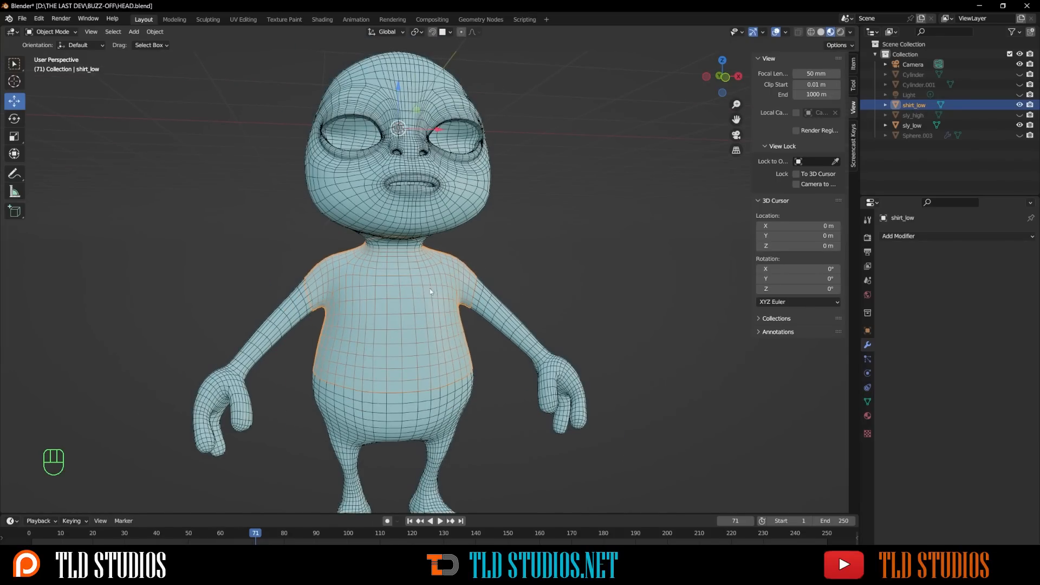
click(867, 418)
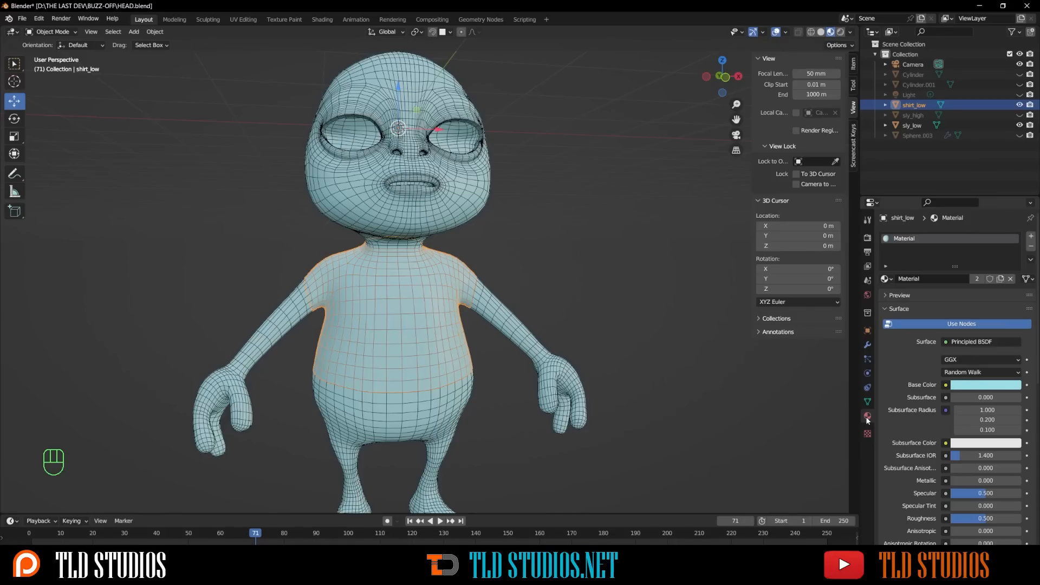
click(1029, 247)
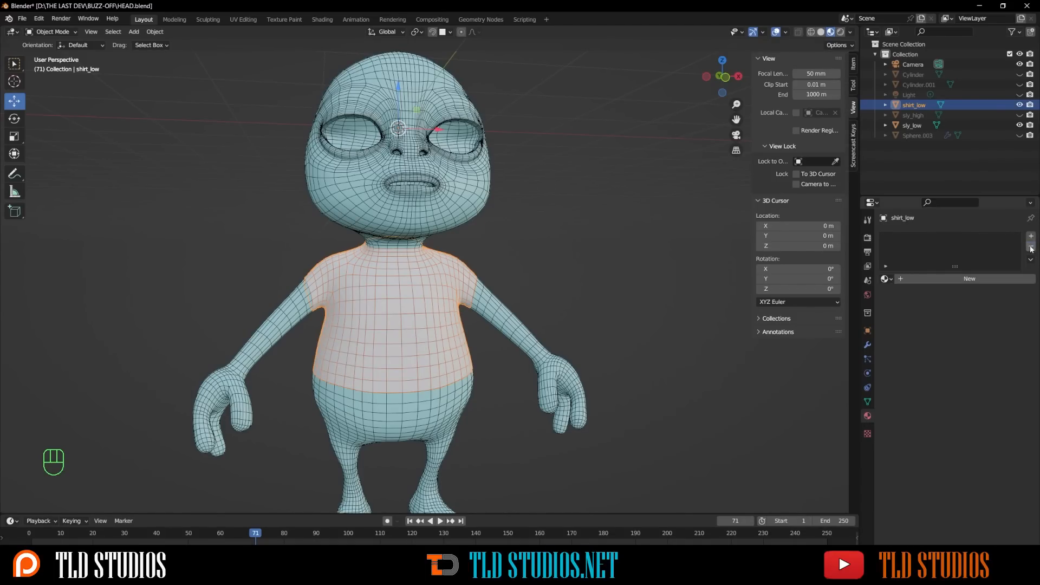
click(660, 307)
Step: In Edit Mode on sly_low, select both seam-bounded halves of the hip area below the shirt with Select Linked
scroll(661, 295, down, 5)
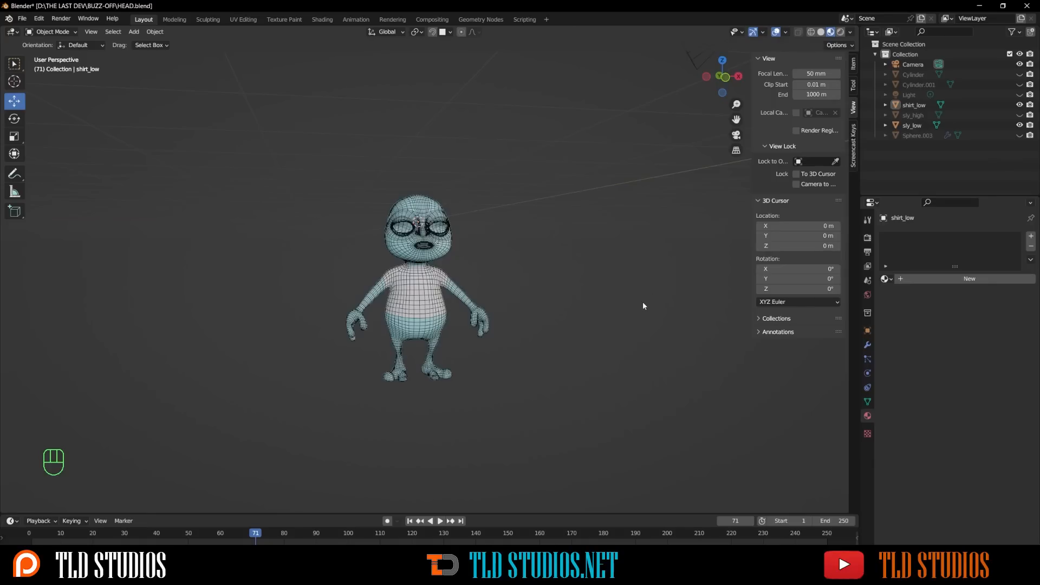
middle_drag(642, 301, 498, 355)
scroll(539, 300, up, 5)
scroll(544, 320, down, 2)
scroll(468, 286, up, 5)
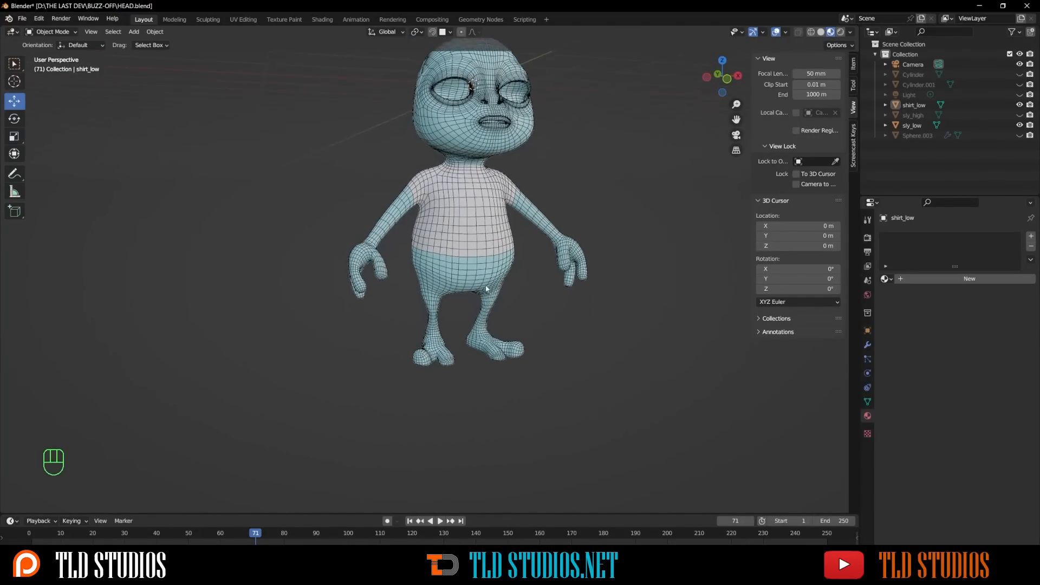
scroll(469, 286, up, 1)
click(478, 248)
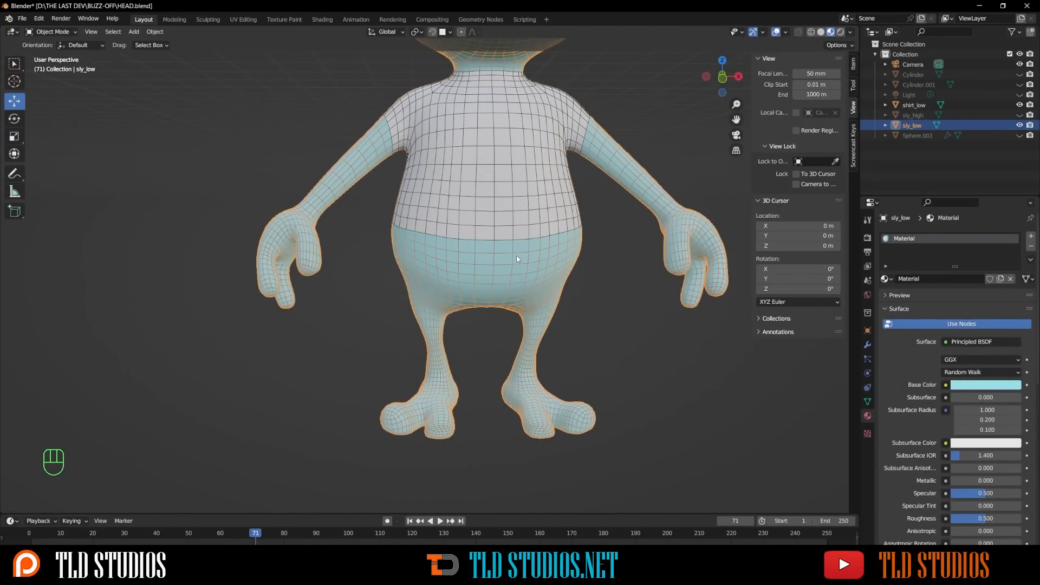
key(Tab)
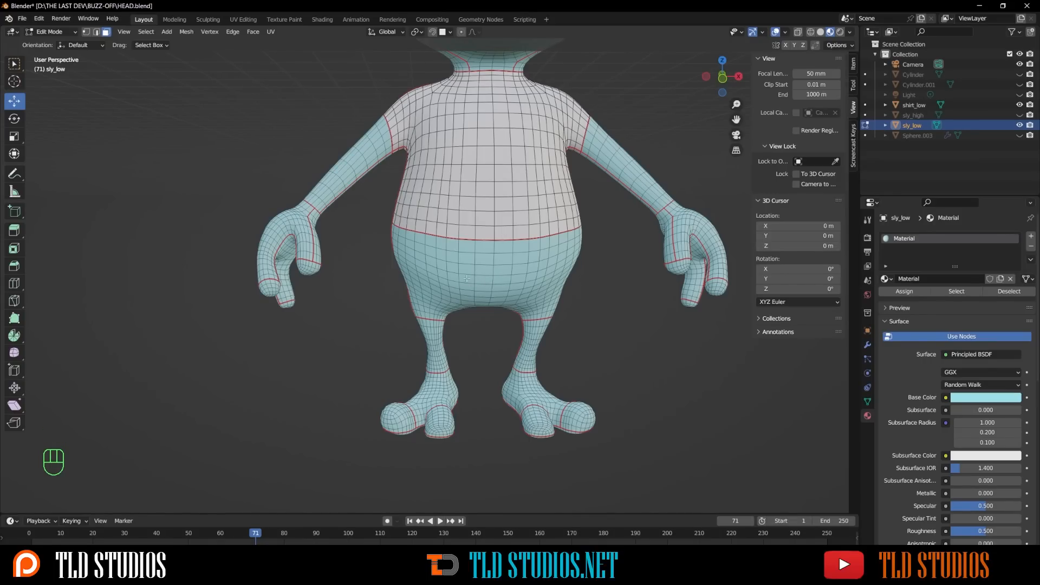
key(l)
key(l)
middle_drag(483, 264, 545, 265)
Step: Duplicate the selected hip faces in place, separate them into a new object and leave Edit Mode
key(shift+d)
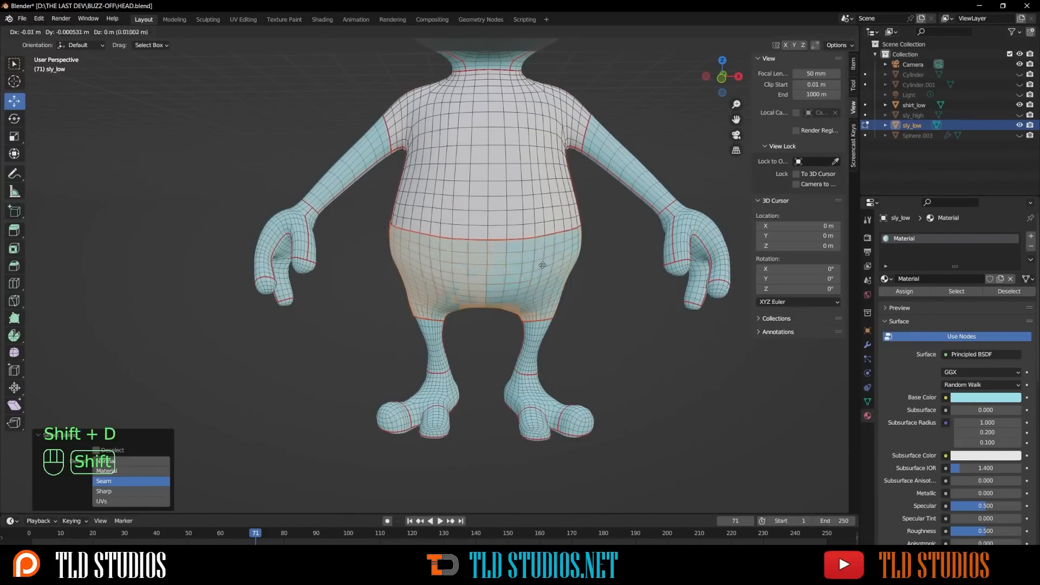
right_click(604, 332)
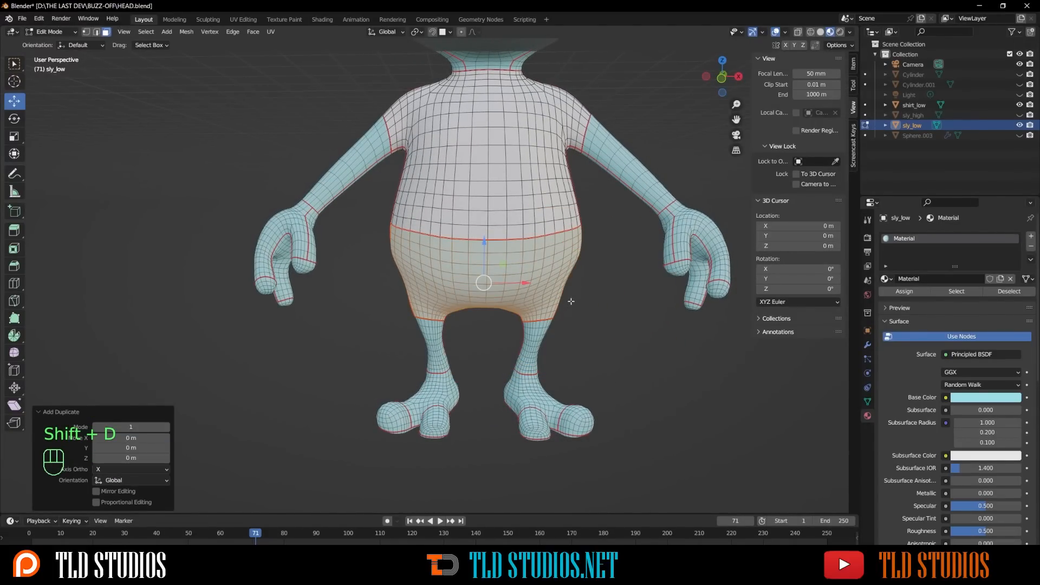
key(p)
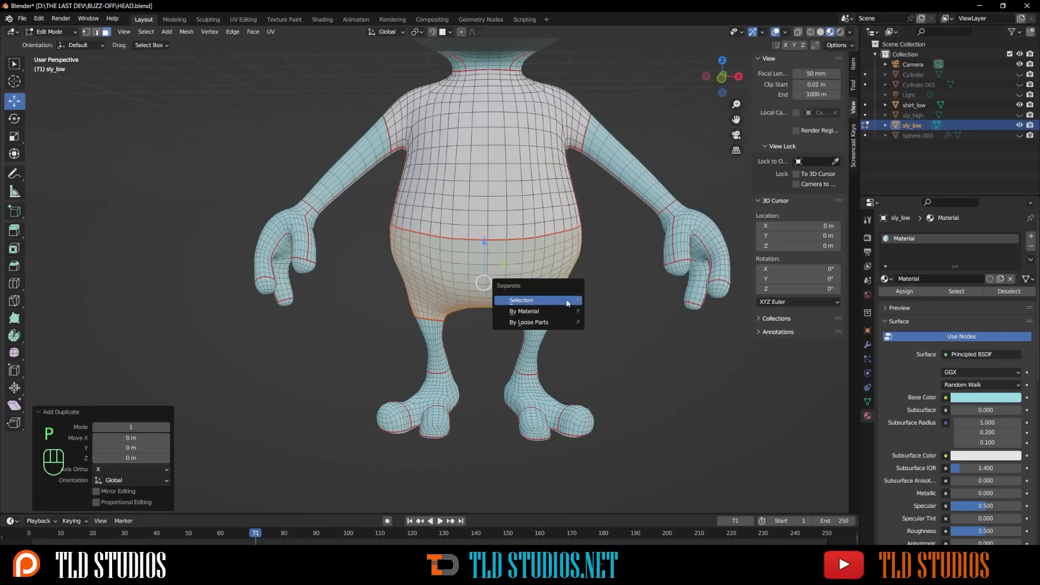
click(526, 300)
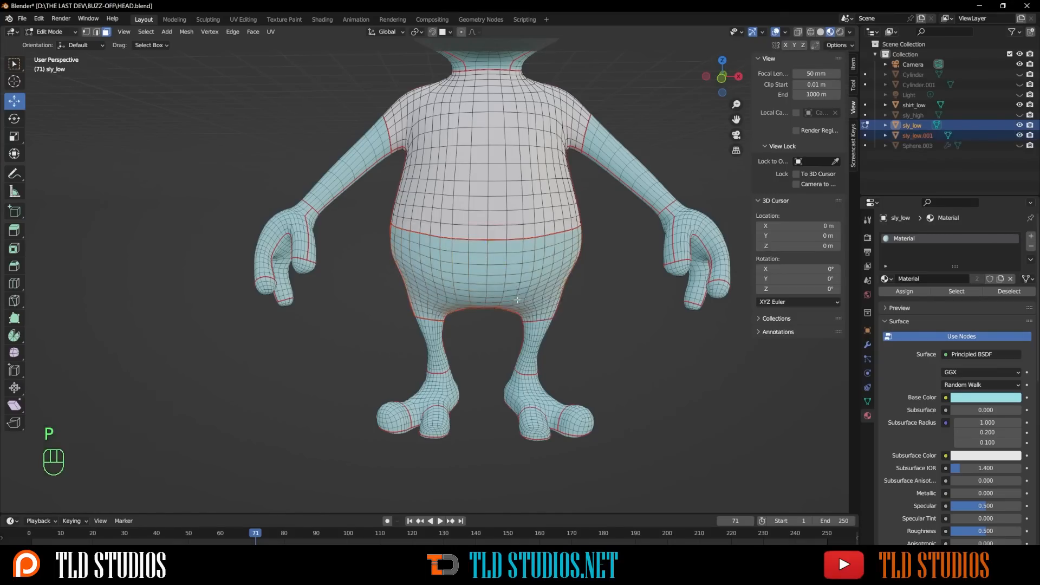
middle_drag(506, 298, 533, 303)
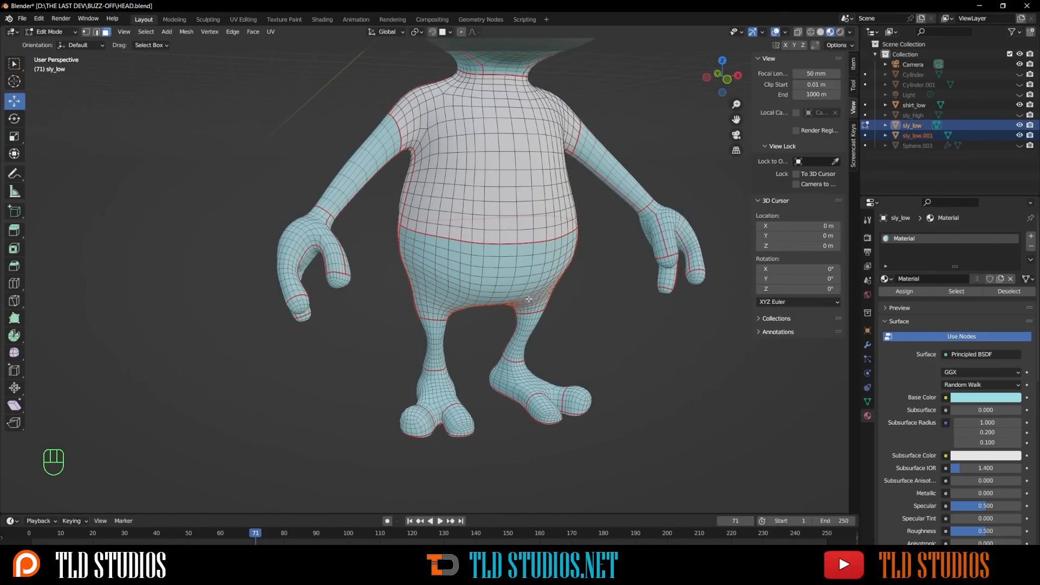
middle_drag(515, 299, 495, 299)
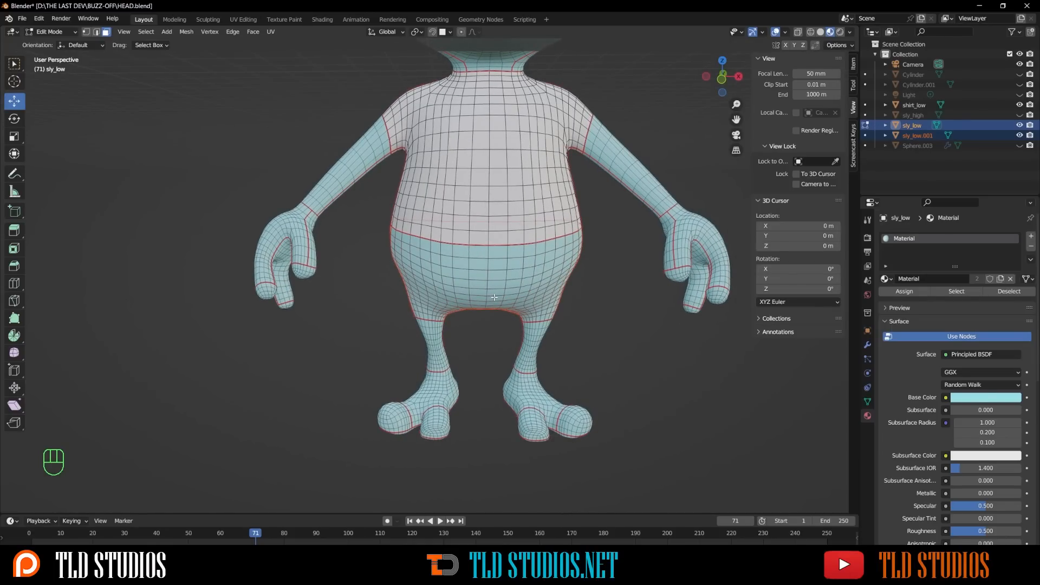
key(Tab)
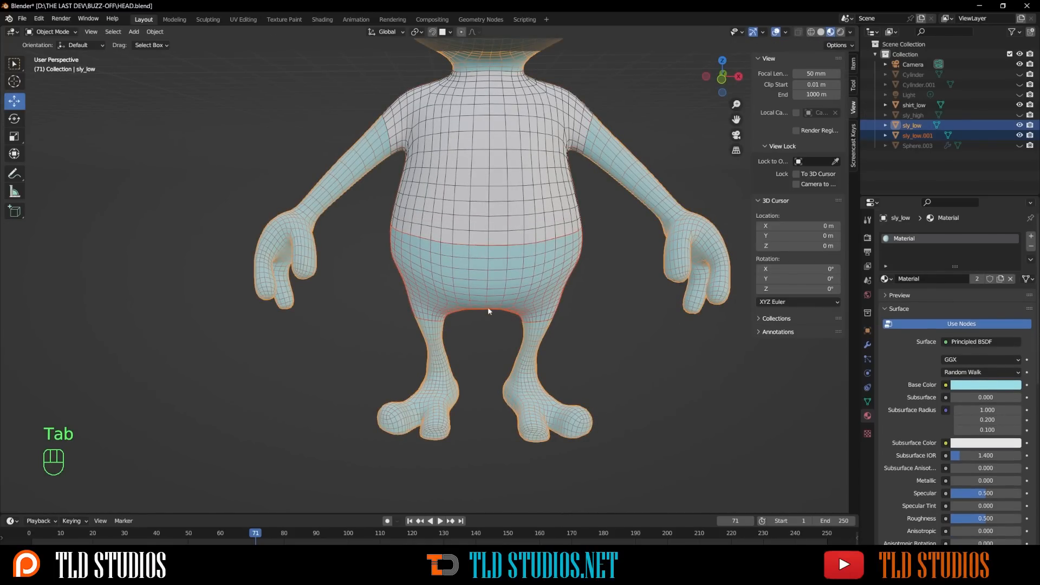
Step: Select the separated hip object and rename it shorts_low
click(489, 277)
click(487, 277)
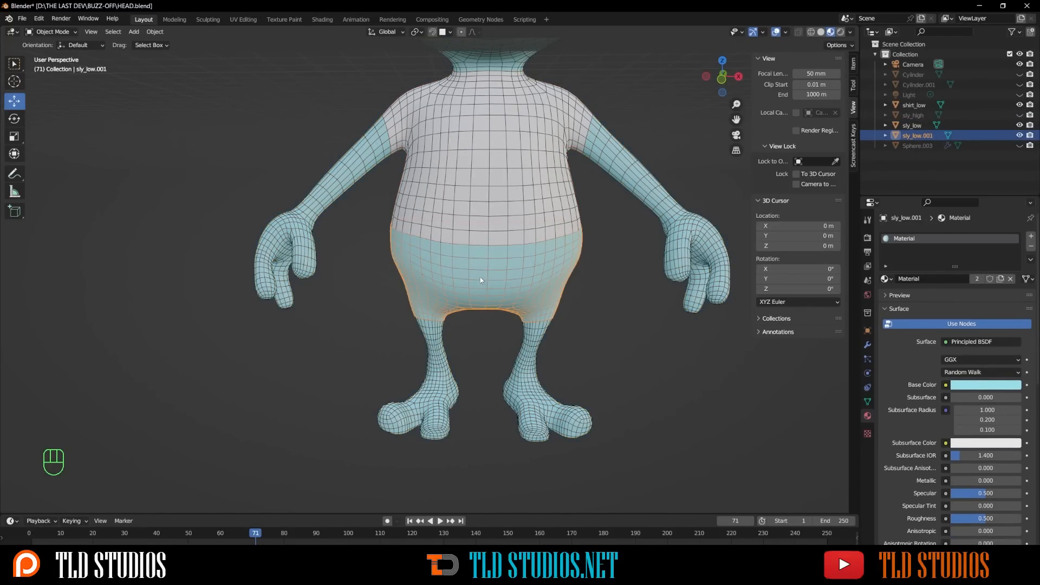
scroll(466, 276, down, 3)
middle_drag(464, 279, 434, 279)
scroll(432, 279, up, 2)
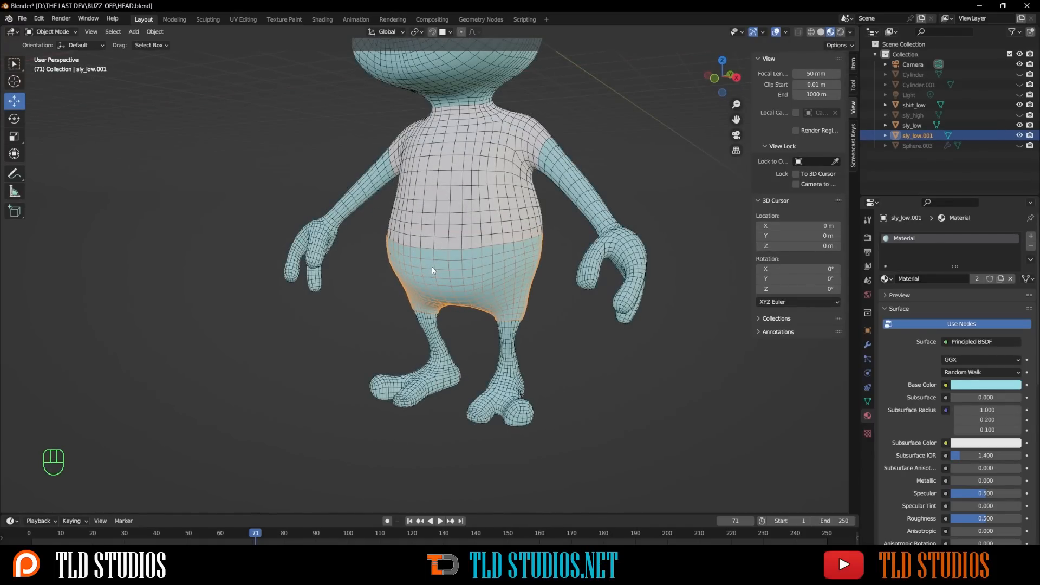
key(F2)
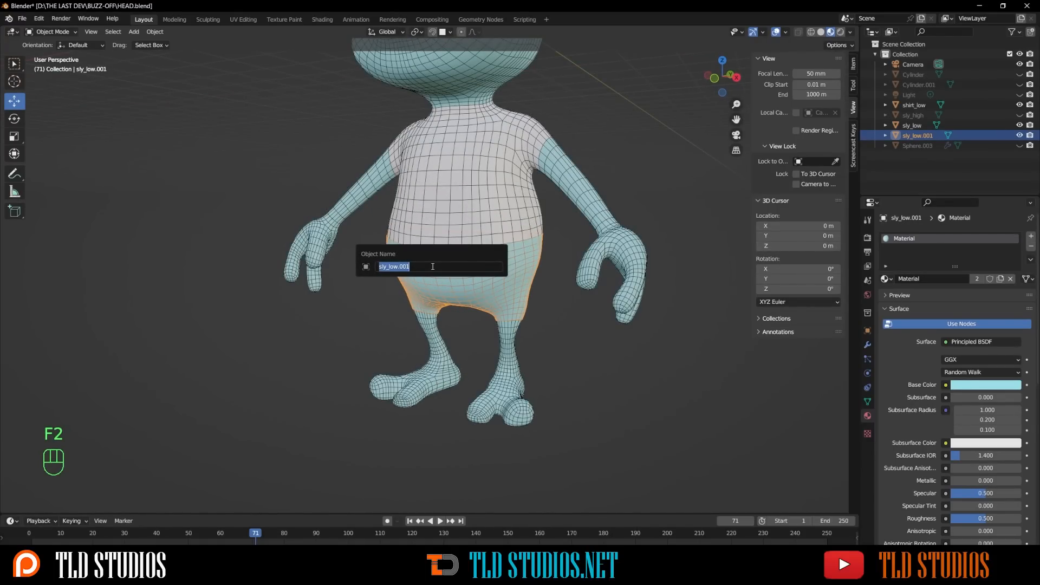
text(shorts_low)
key(Return)
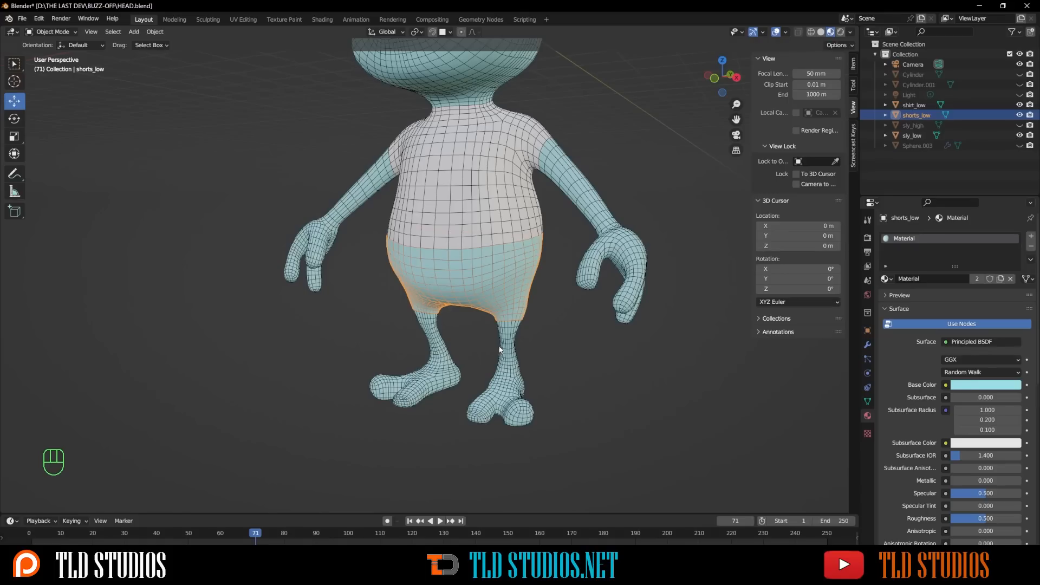
Step: Replace the material on shorts_low with a new one, set its base color to orange (hue 0.031, saturation 0.942), and deselect the object
click(561, 320)
middle_drag(530, 302, 505, 281)
click(505, 281)
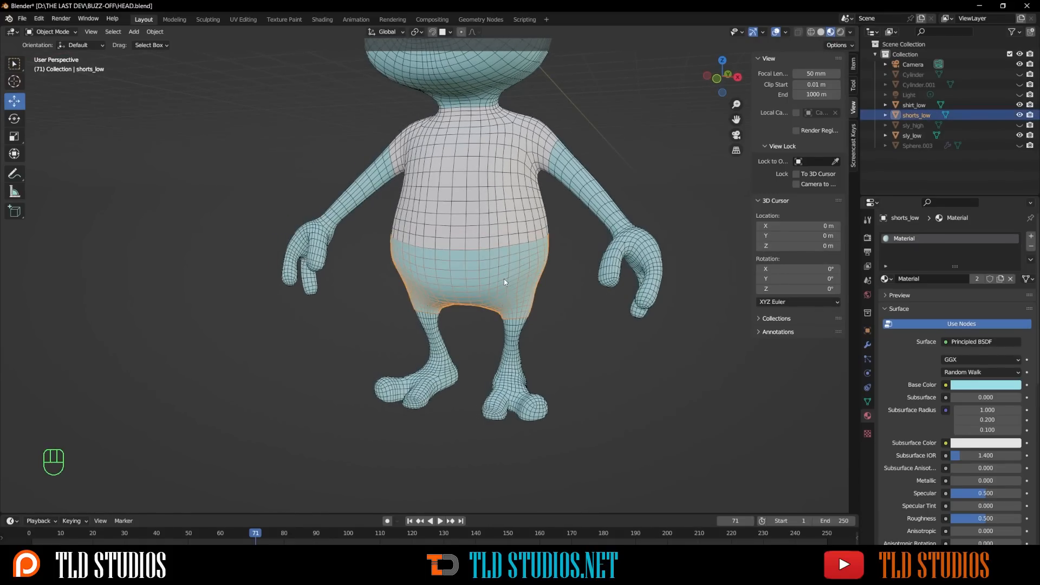
click(1030, 245)
click(907, 279)
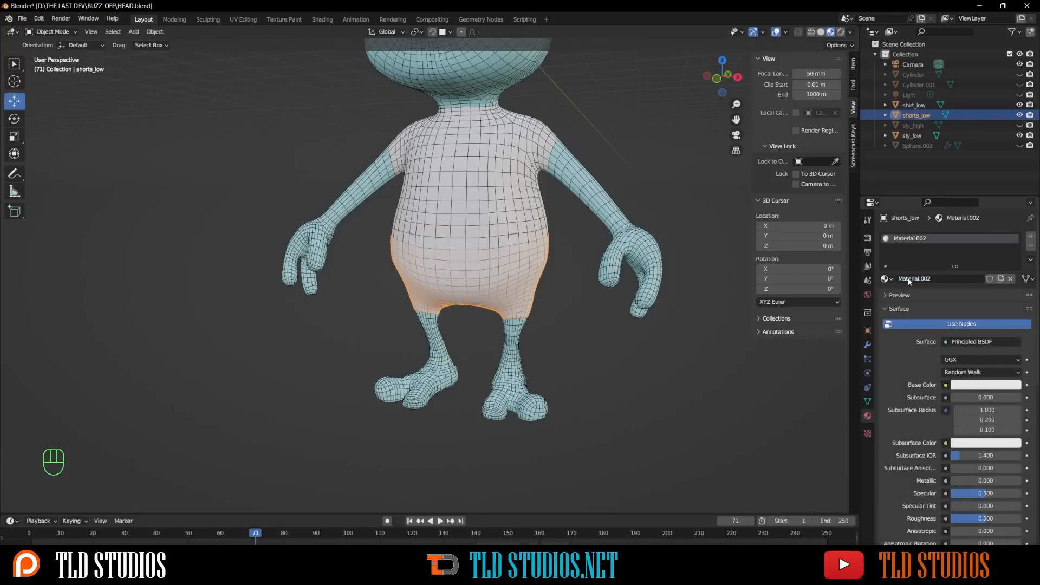
click(970, 385)
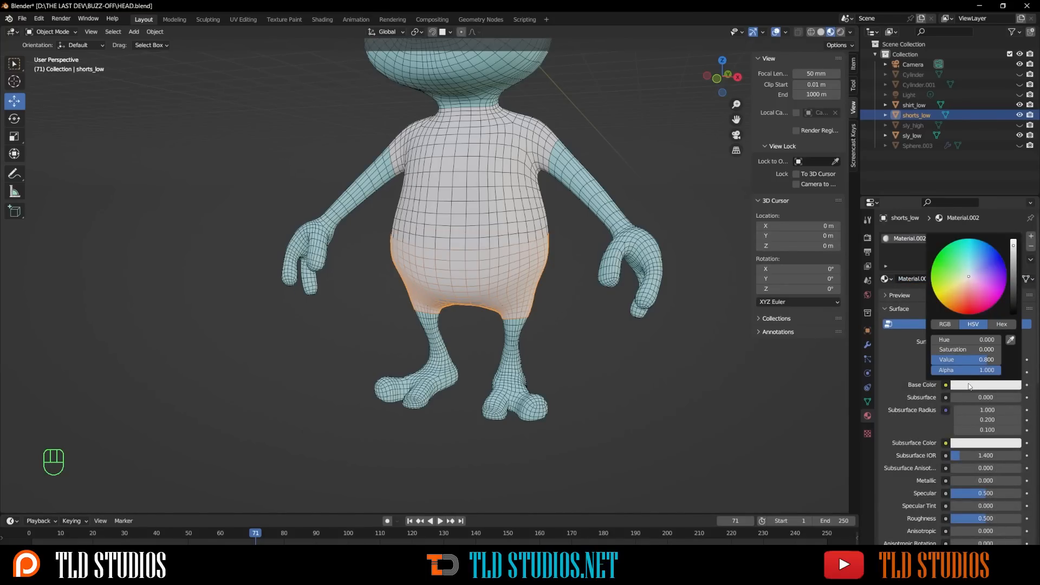
click(960, 303)
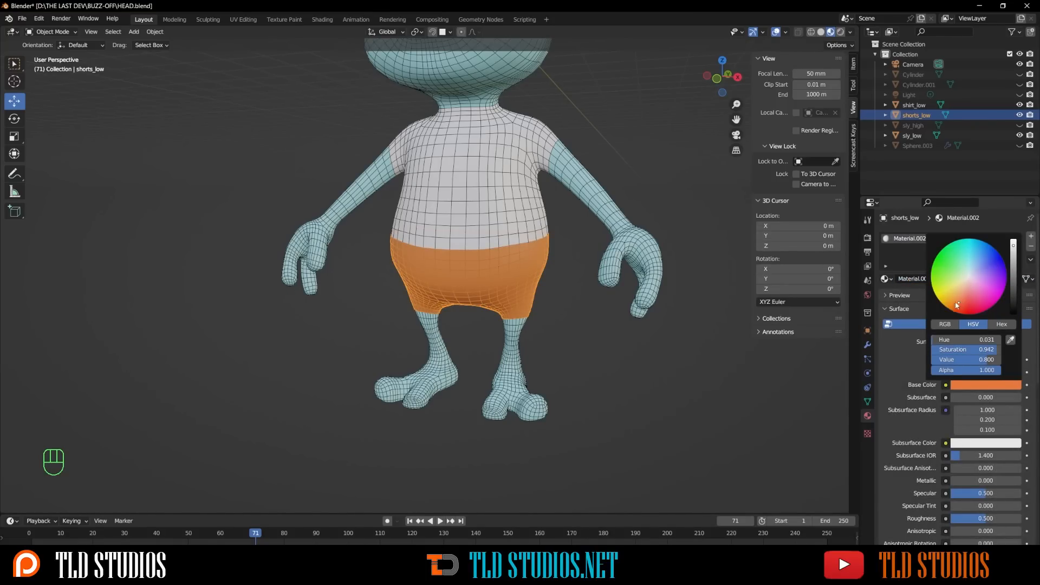
click(690, 206)
Step: Examine the shape and color of the shirt and shorts on the character from several angles and distances
scroll(672, 216, down, 5)
middle_drag(554, 274, 594, 266)
scroll(474, 290, up, 6)
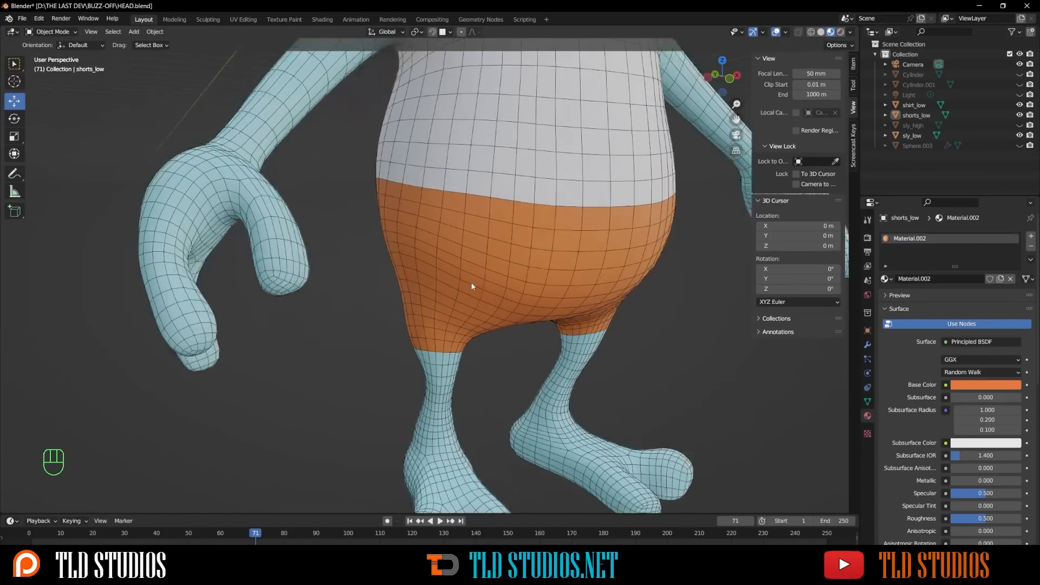
middle_drag(493, 266, 569, 290)
scroll(479, 258, down, 5)
scroll(434, 274, down, 3)
scroll(433, 276, down, 2)
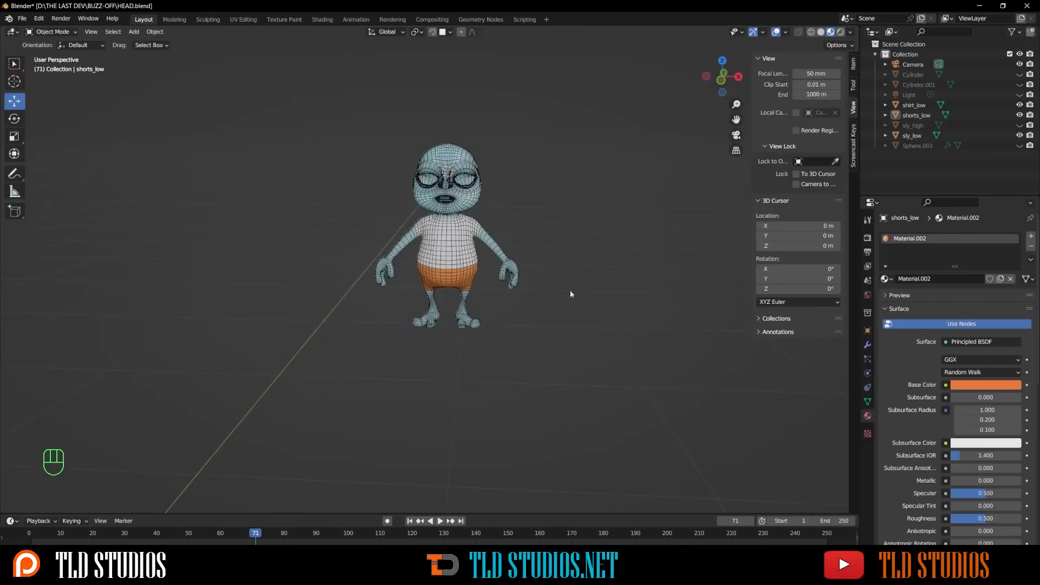
scroll(480, 304, up, 5)
scroll(481, 309, up, 3)
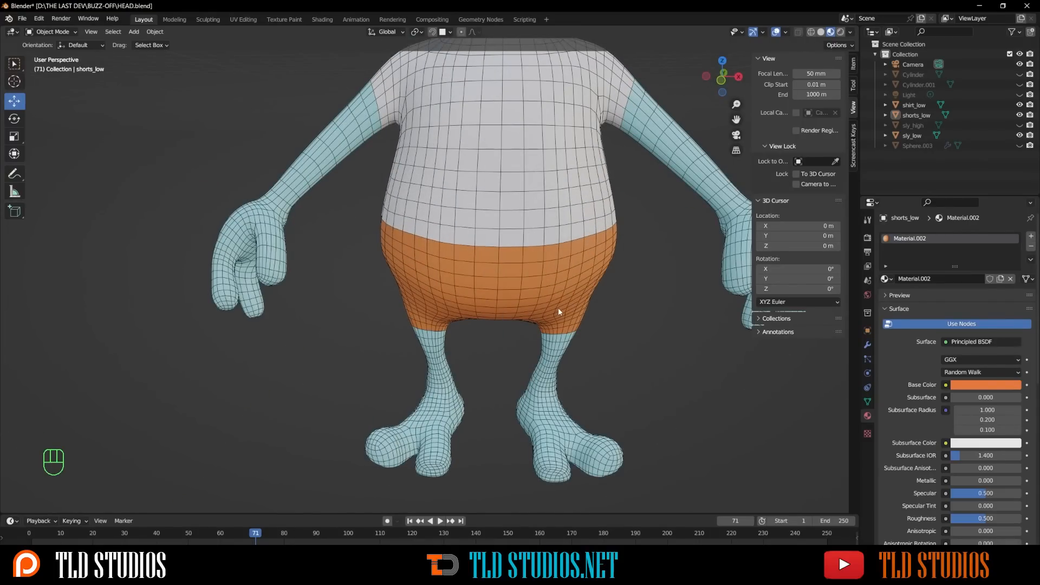
scroll(561, 309, down, 4)
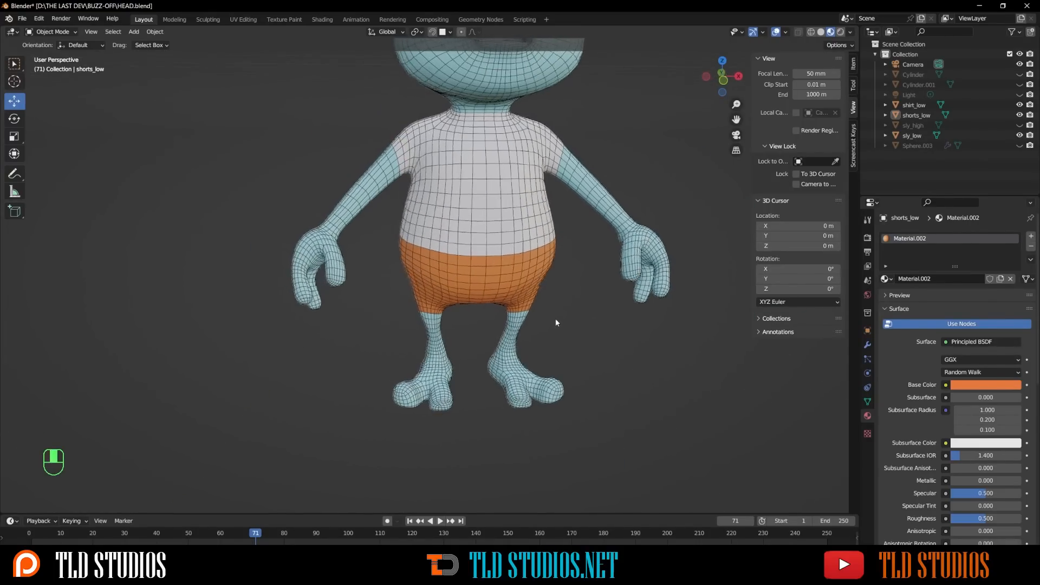
scroll(534, 313, up, 3)
scroll(529, 306, down, 3)
scroll(511, 294, up, 1)
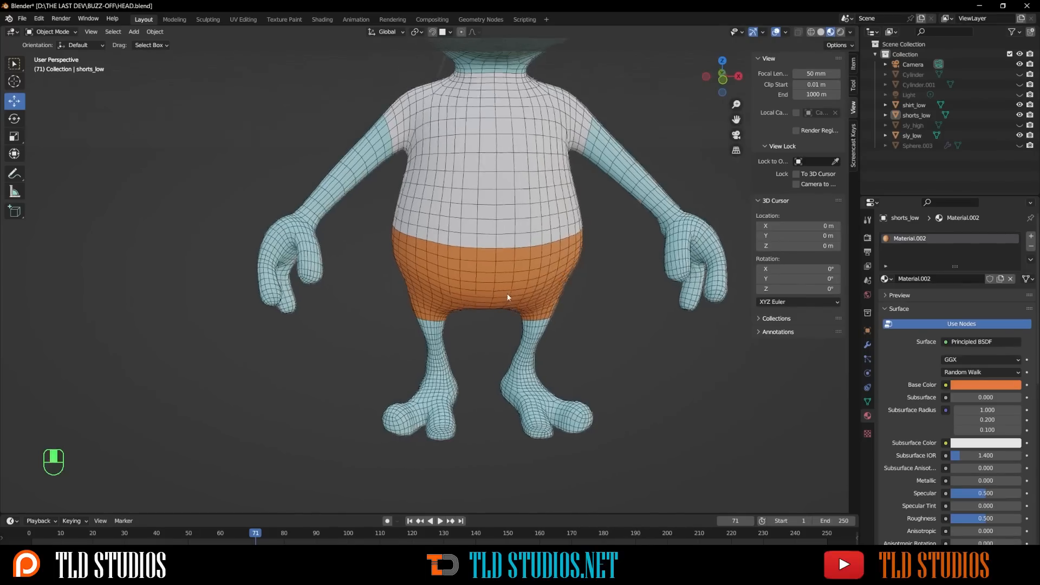
middle_drag(508, 297, 503, 285)
Step: Add a Solidify modifier to shorts_low and set its thickness to -0.027 m
click(509, 283)
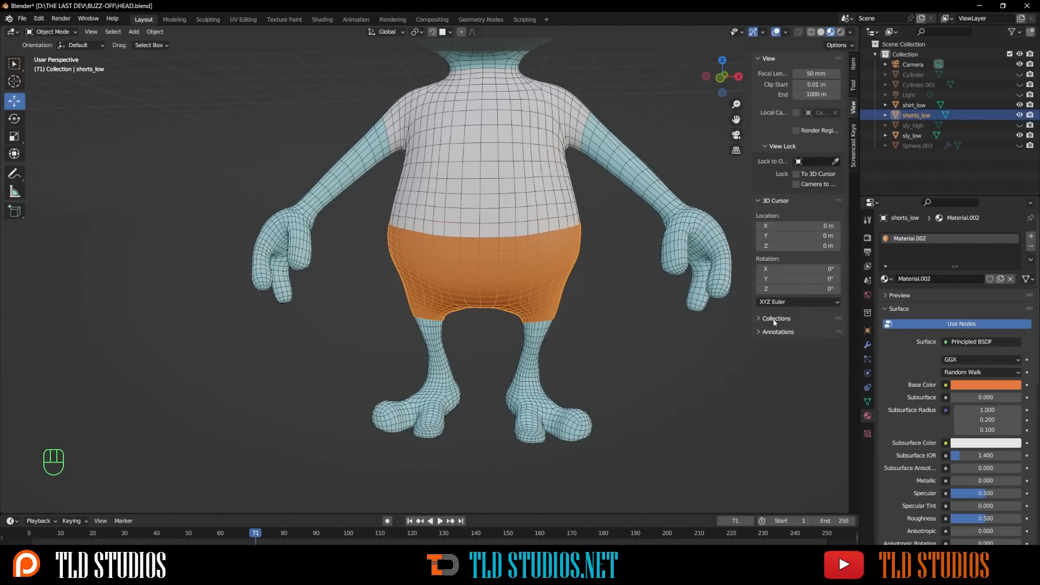
click(868, 345)
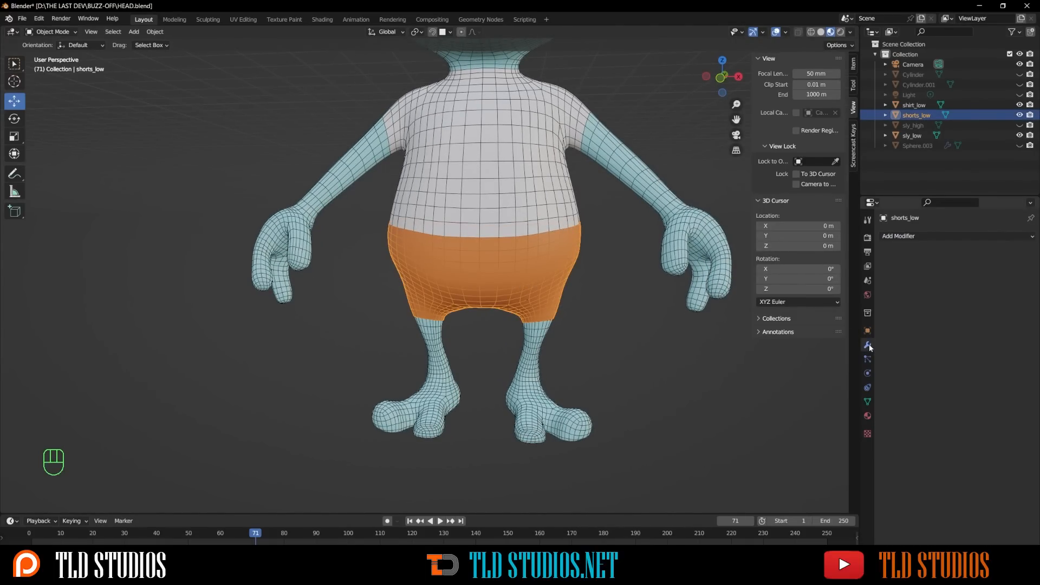
click(907, 237)
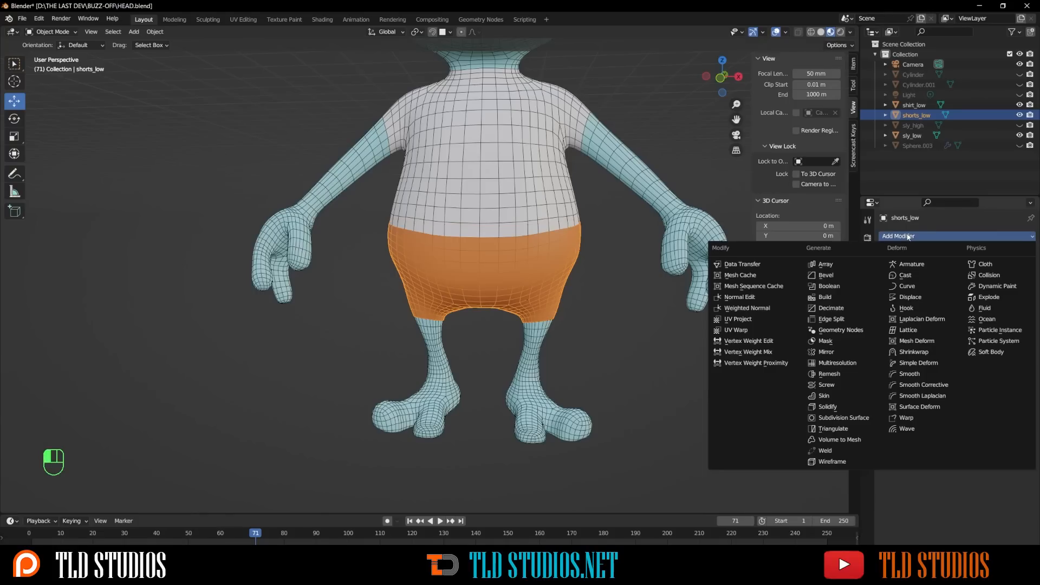
click(872, 406)
scroll(622, 298, up, 4)
middle_drag(619, 311, 625, 340)
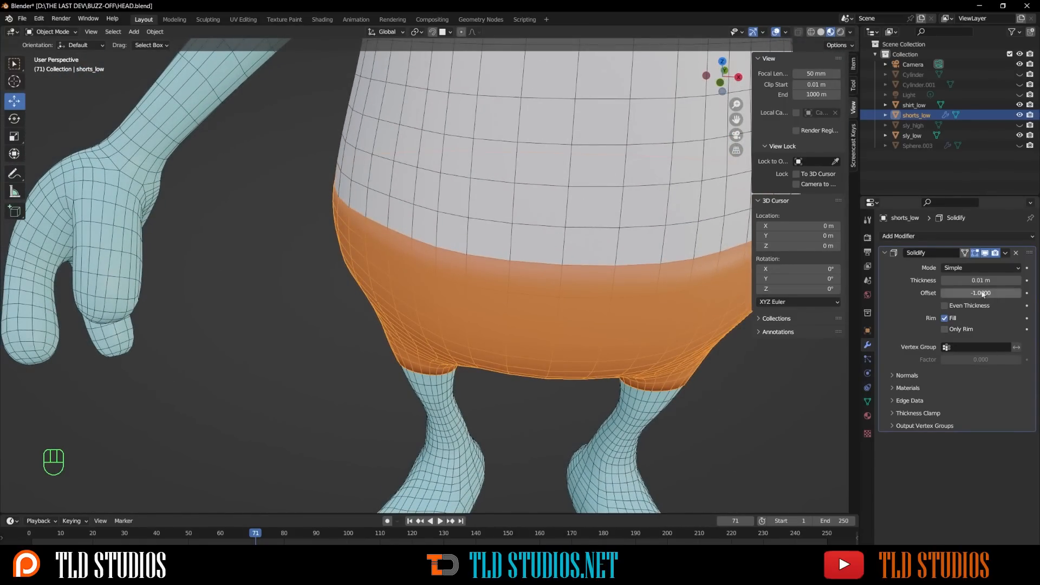
drag(981, 280, 965, 280)
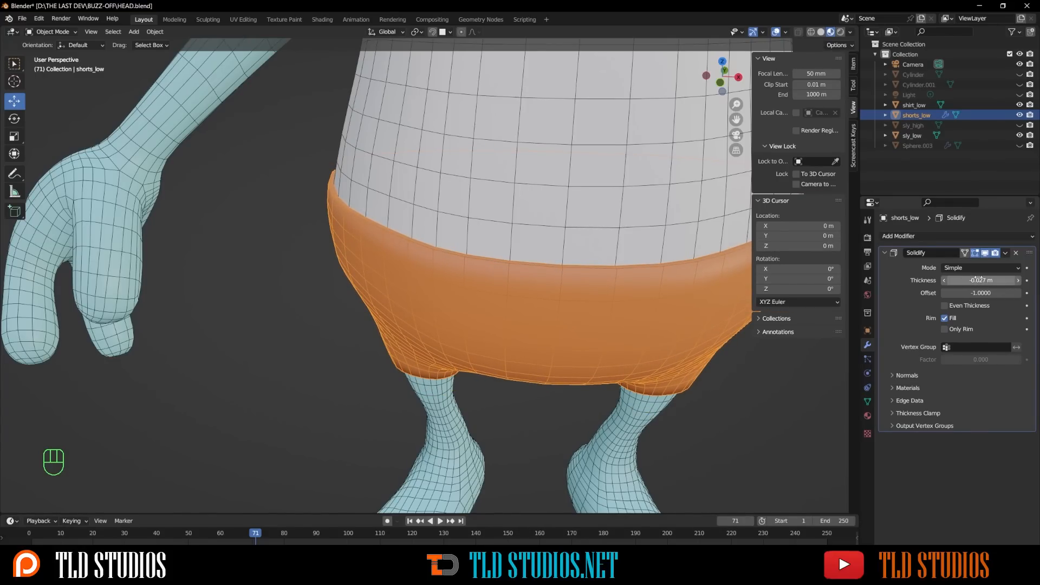
Step: Switch shorts_low to Sculpt Mode and enable mirroring on the X axis
scroll(619, 359, down, 6)
shift+middle_drag(620, 356, 535, 295)
scroll(531, 310, up, 2)
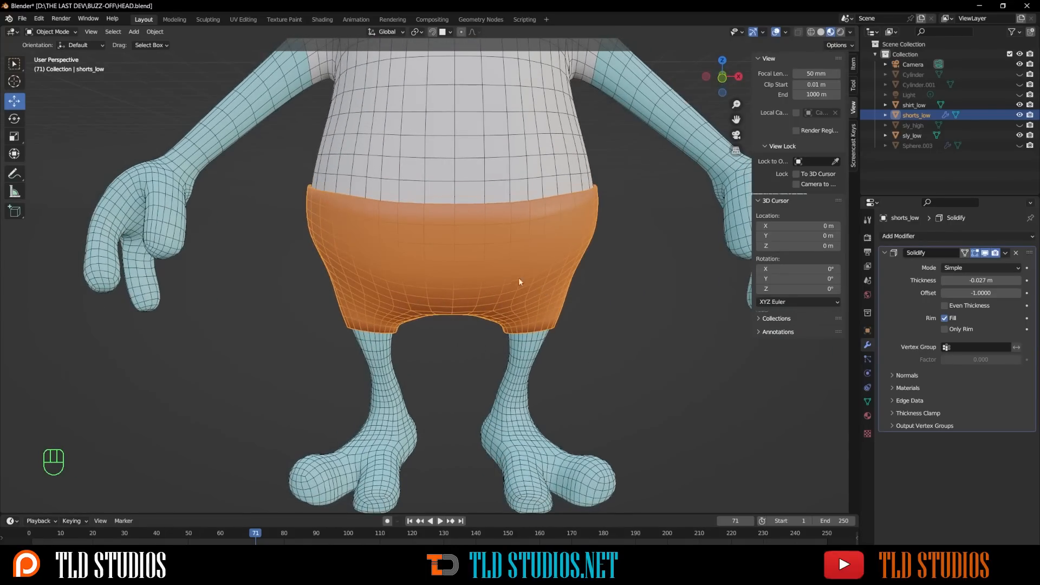
click(63, 33)
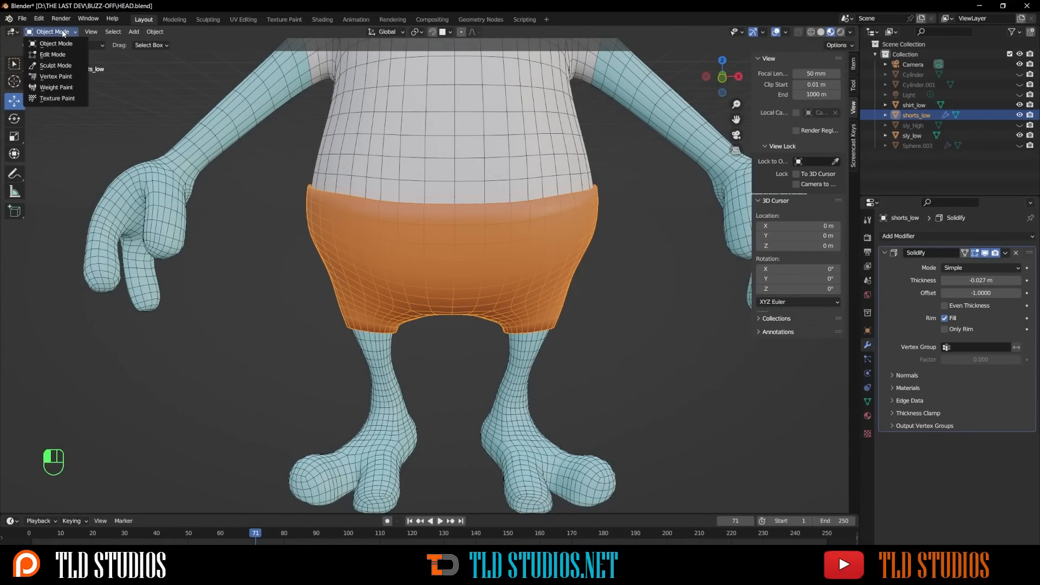
click(56, 66)
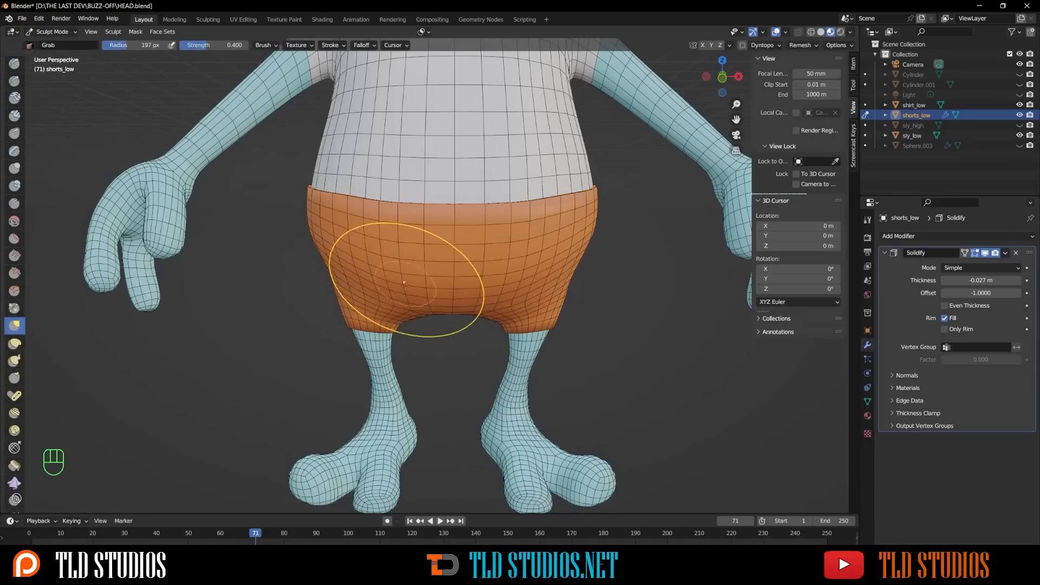
click(703, 46)
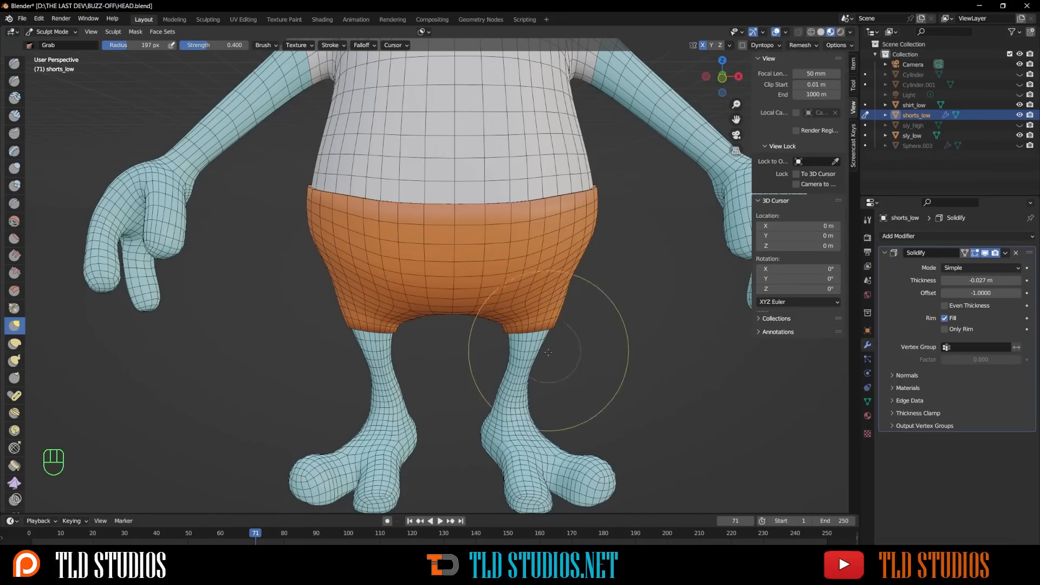
Step: Widen and lengthen both leg openings of the shorts all around with the Grab brush at 197 px radius and 0.400 strength
mouse_move(548, 352)
alt+mouse_down()
mouse_move(559, 354)
mouse_move(547, 332)
mouse_move(564, 352)
alt+mouse_up()
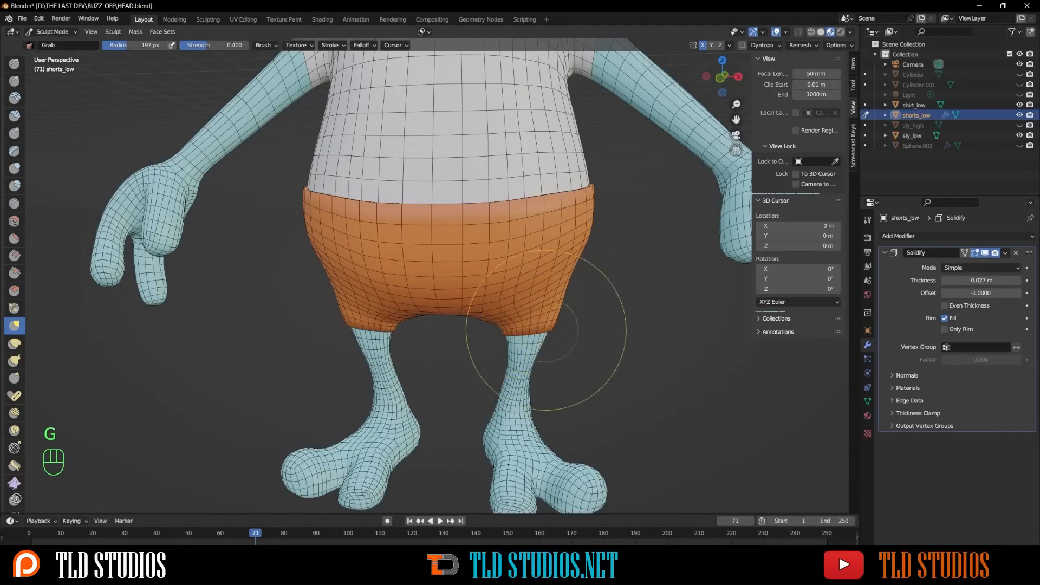
alt+drag(560, 355, 559, 356)
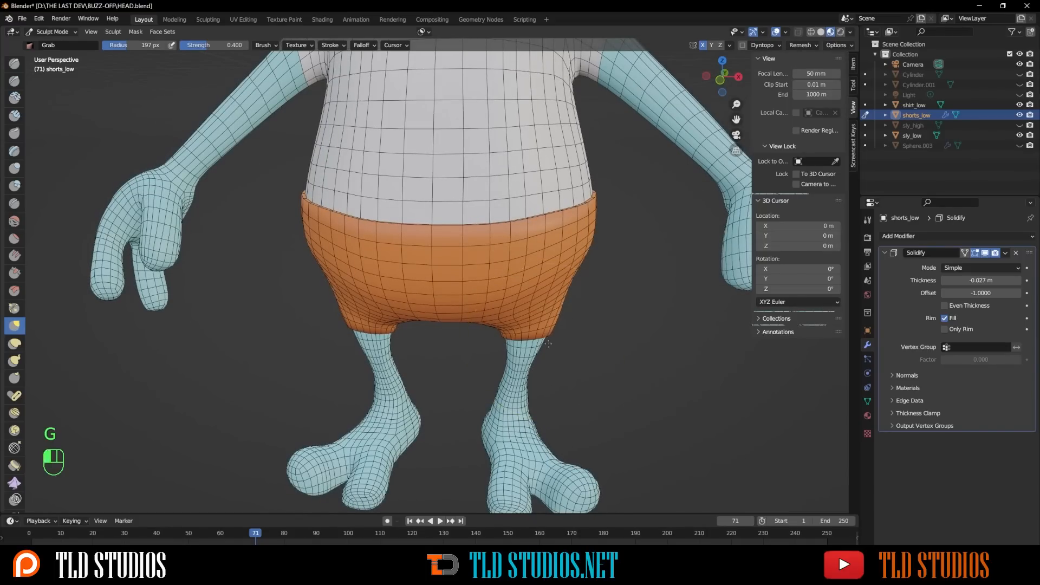
alt+drag(555, 338, 516, 350)
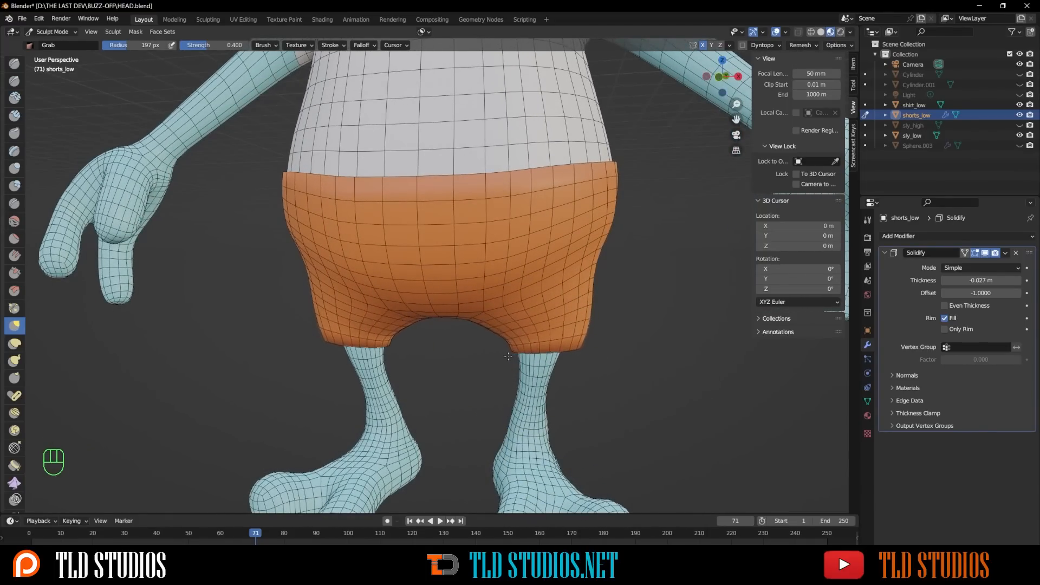
alt+drag(553, 370, 508, 347)
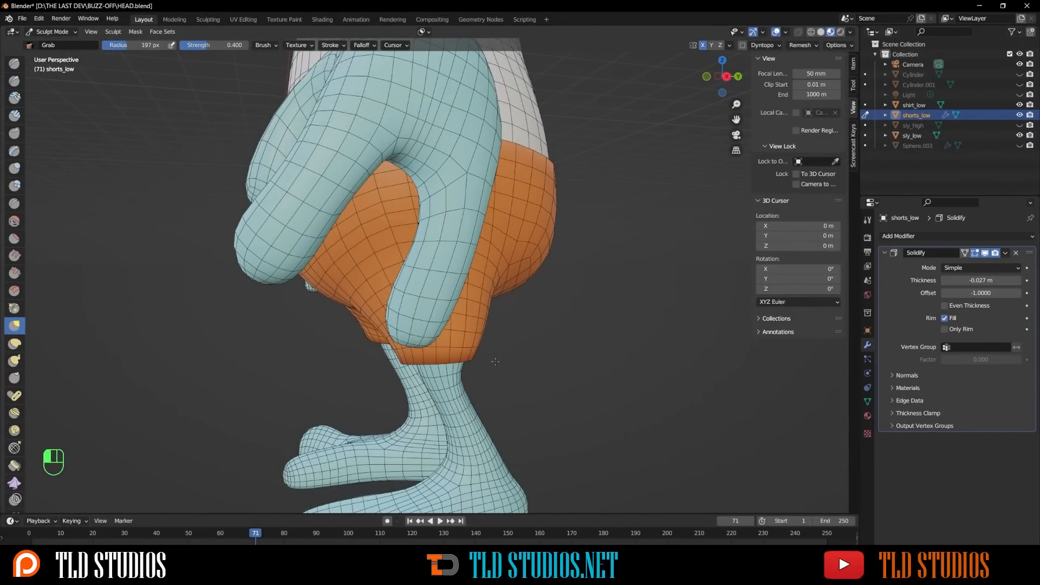
alt+drag(505, 358, 420, 373)
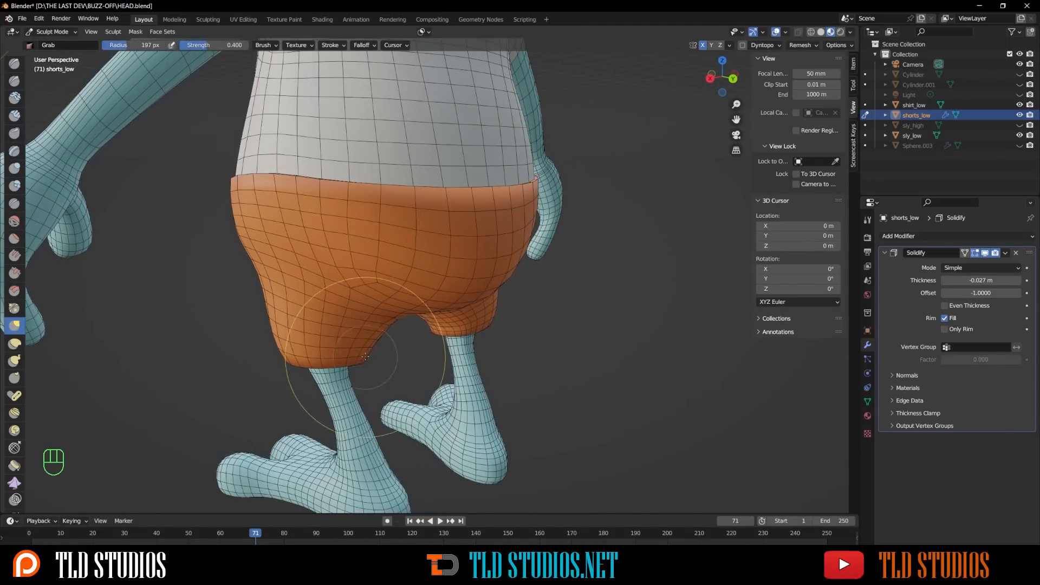
alt+drag(365, 356, 487, 371)
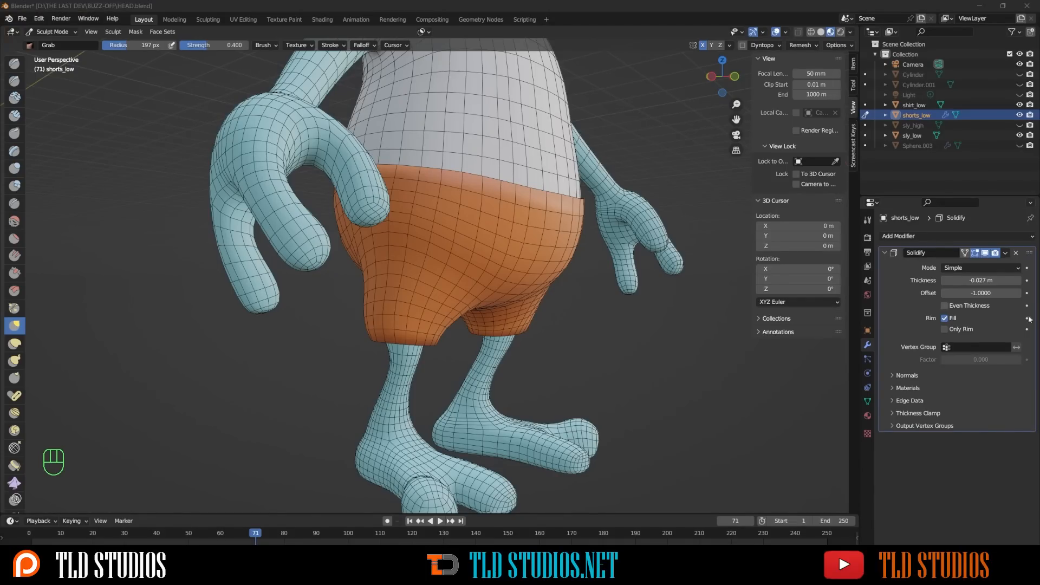
Step: Pull the waistband of the shorts outward from the body at the front, sides and back with the Grab brush
middle_drag(521, 236, 487, 273)
scroll(460, 228, down, 3)
scroll(489, 272, up, 3)
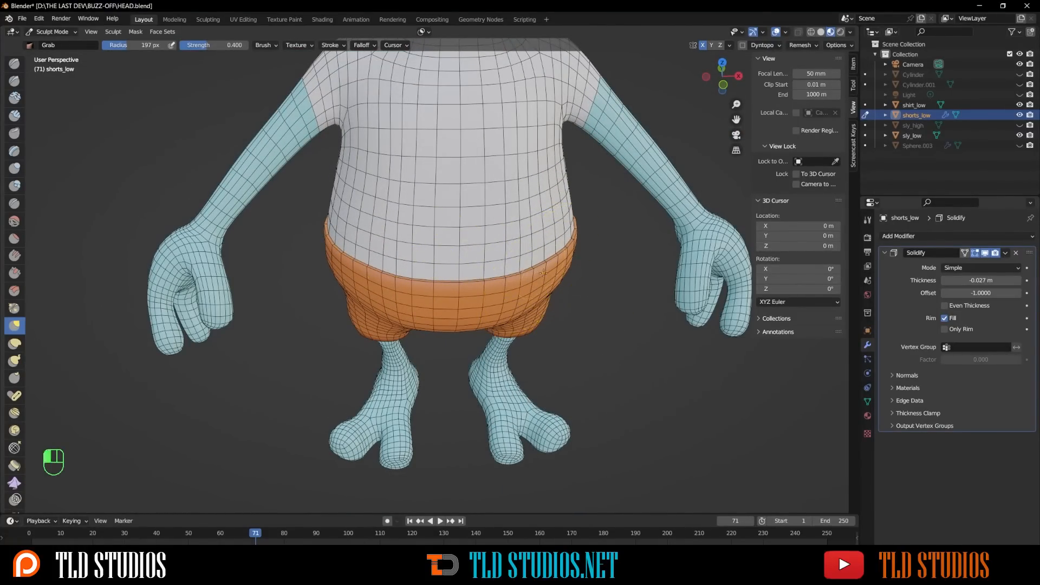
drag(543, 273, 565, 263)
drag(565, 264, 574, 260)
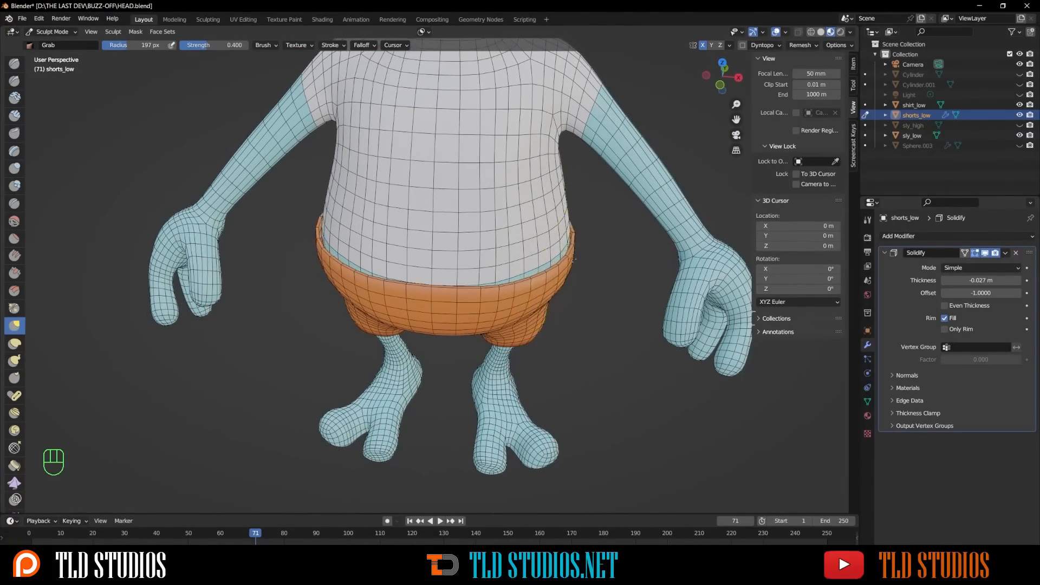
alt+drag(481, 309, 574, 358)
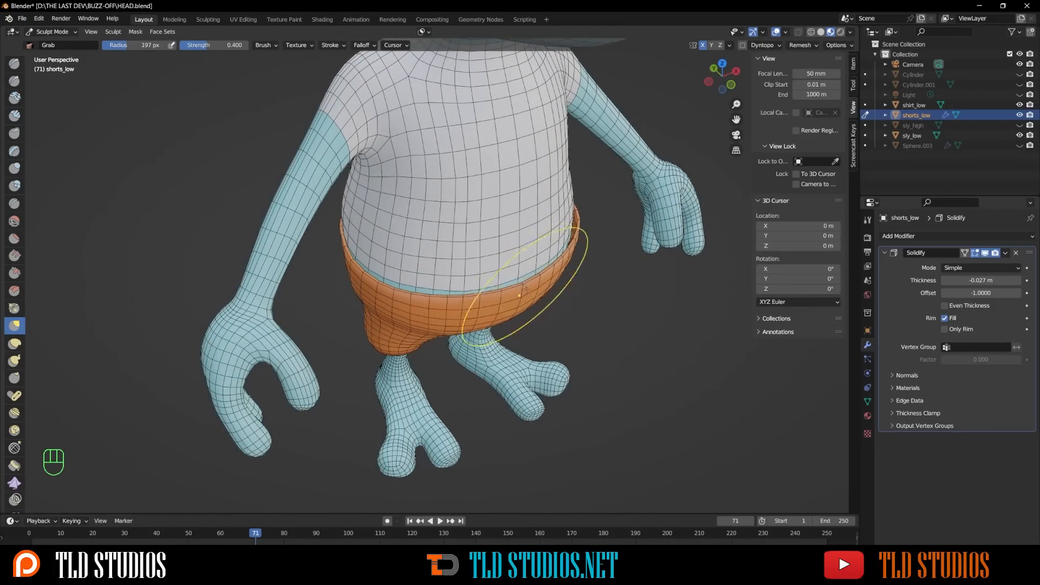
mouse_move(543, 280)
alt+mouse_down()
mouse_move(519, 255)
mouse_move(529, 237)
mouse_move(502, 264)
alt+mouse_up()
drag(475, 260, 479, 263)
middle_drag(470, 266, 490, 279)
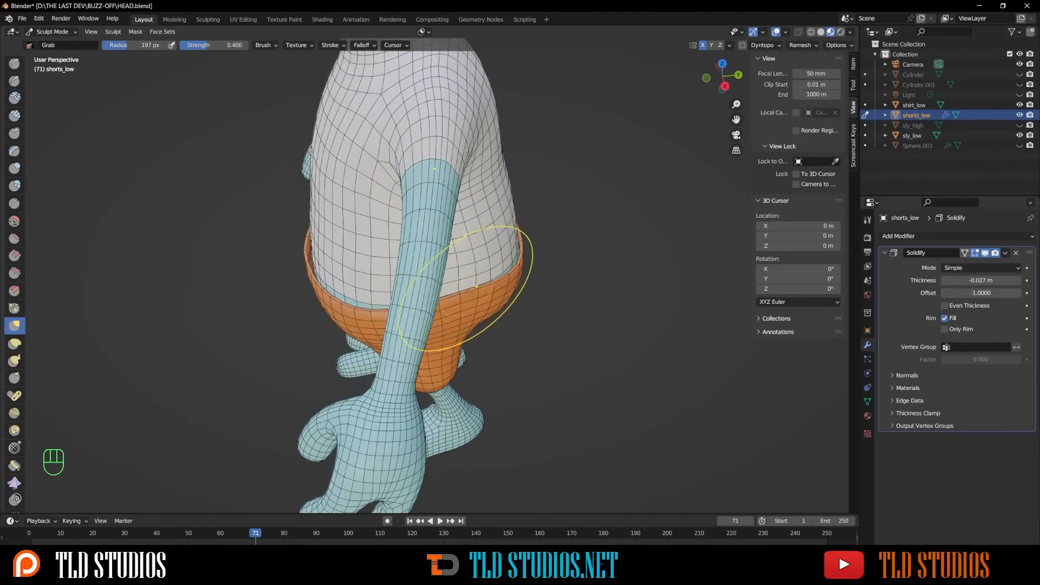
drag(470, 291, 467, 296)
alt+drag(542, 293, 509, 259)
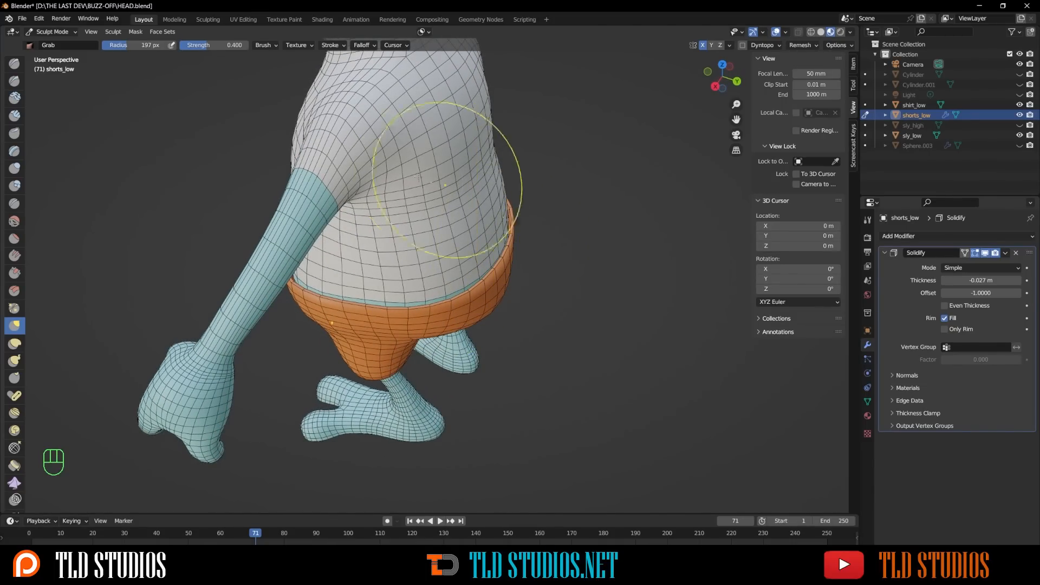
Step: Return to Object Mode, select shirt_low and add a Solidify modifier to it
click(54, 32)
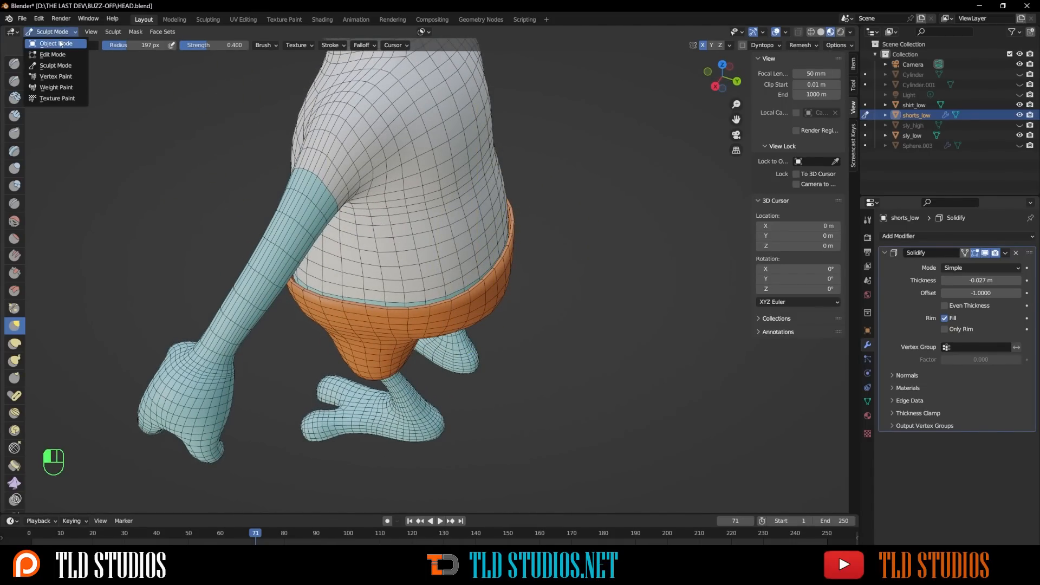
click(60, 43)
alt+drag(336, 217, 404, 201)
click(402, 206)
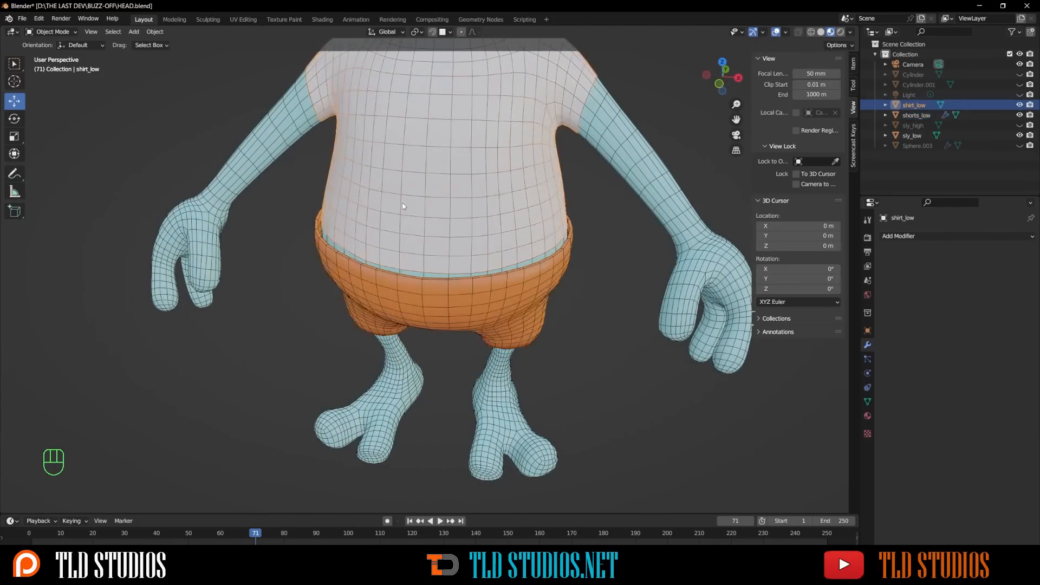
middle_drag(409, 217, 457, 214)
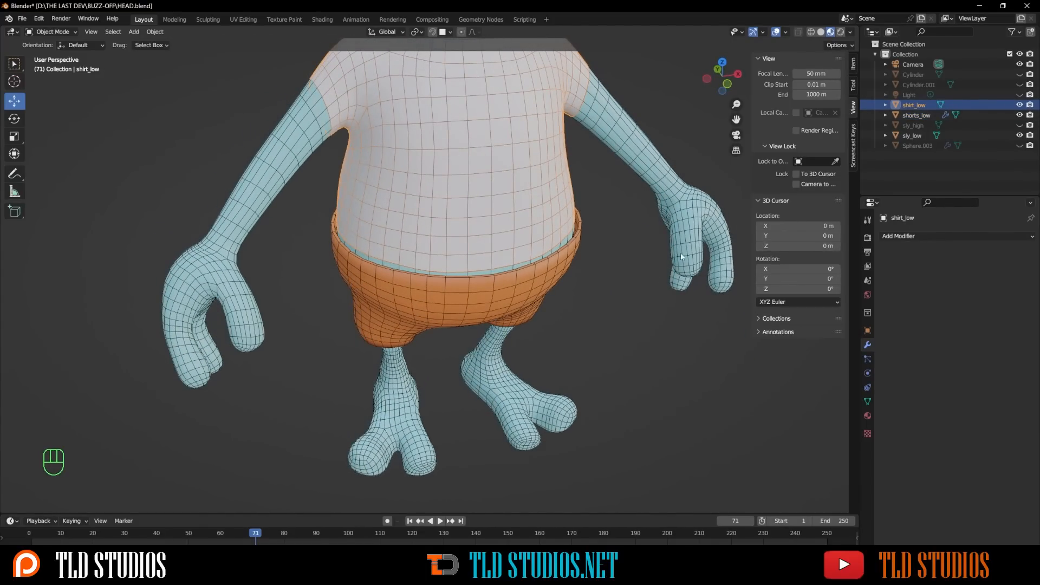
shift+middle_drag(551, 178, 608, 306)
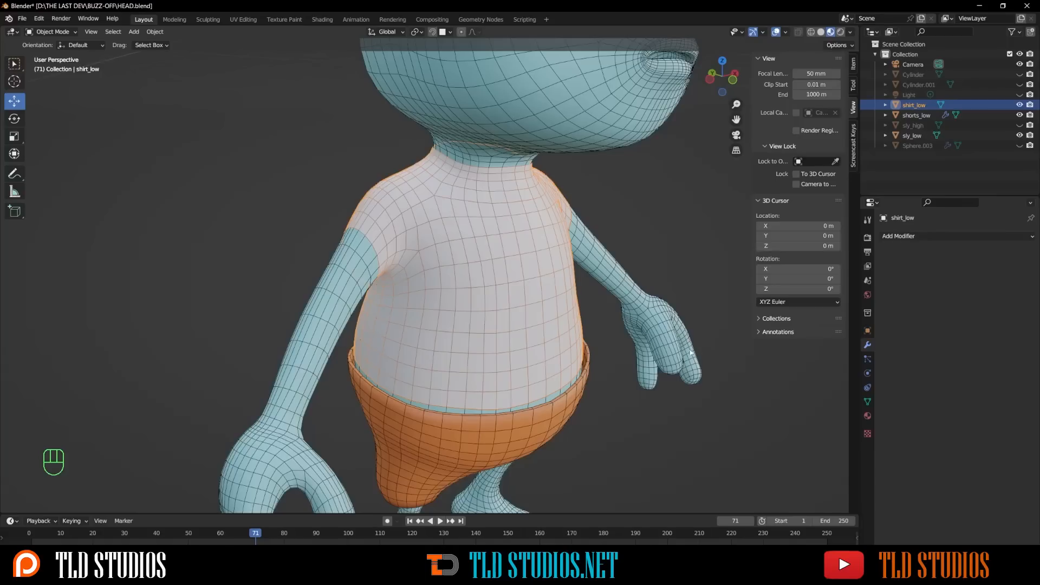
click(913, 238)
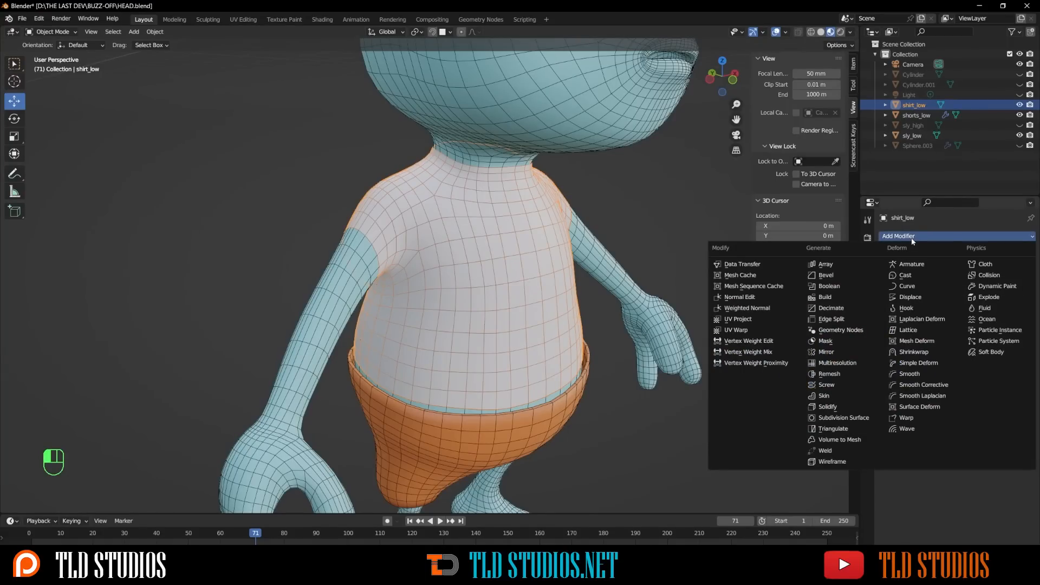
click(848, 409)
scroll(520, 267, up, 2)
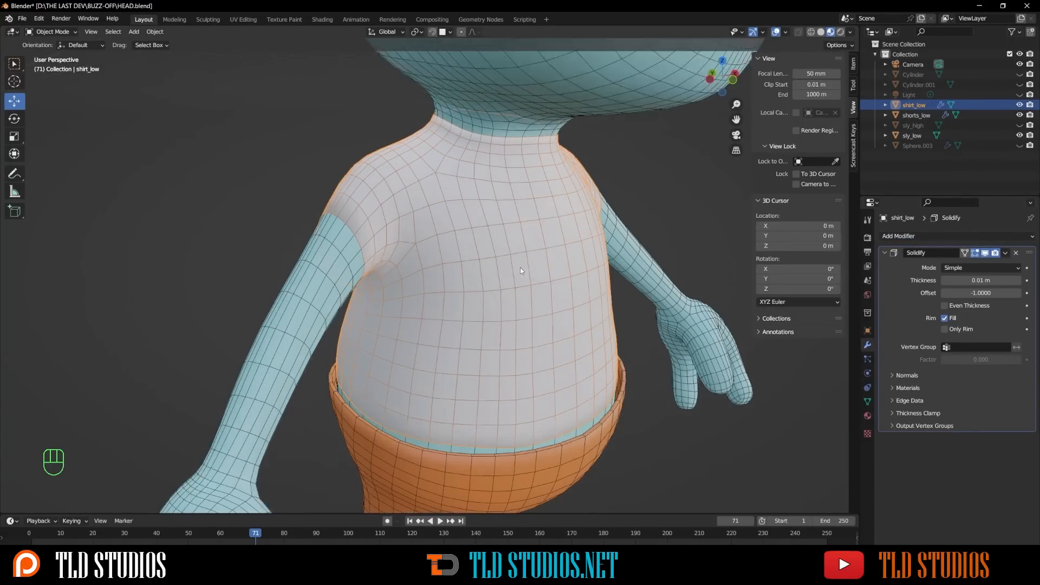
Step: Set the thickness of shirt_low's Solidify modifier to -0.031 m
middle_drag(520, 268, 553, 270)
mouse_move(979, 281)
mouse_down()
mouse_move(1012, 281)
mouse_move(982, 281)
mouse_up()
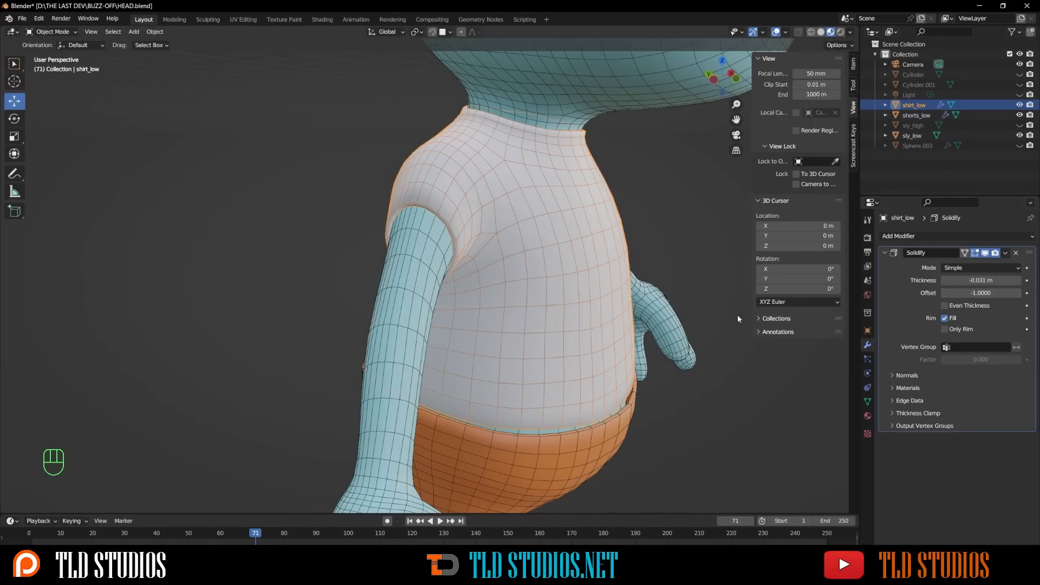
middle_drag(736, 314, 679, 307)
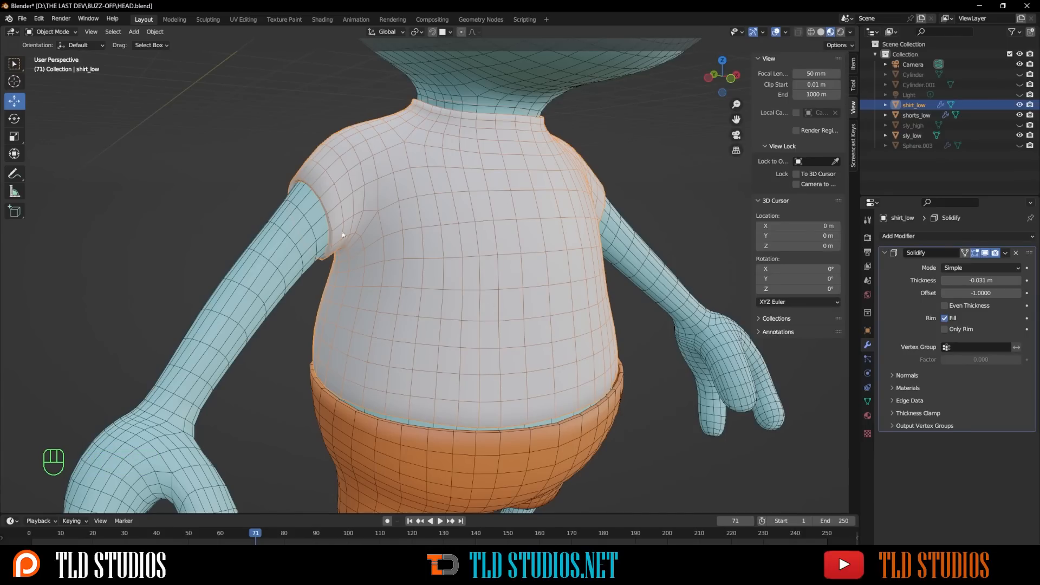
Step: Switch shirt_low to Sculpt Mode and enable mirroring on the X axis
click(60, 32)
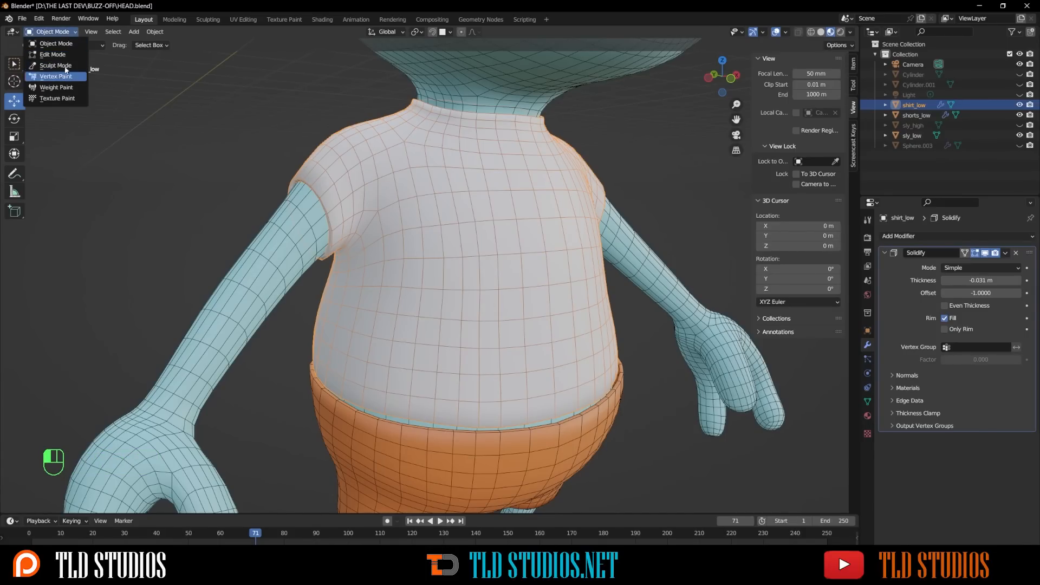
click(56, 77)
click(60, 32)
click(56, 65)
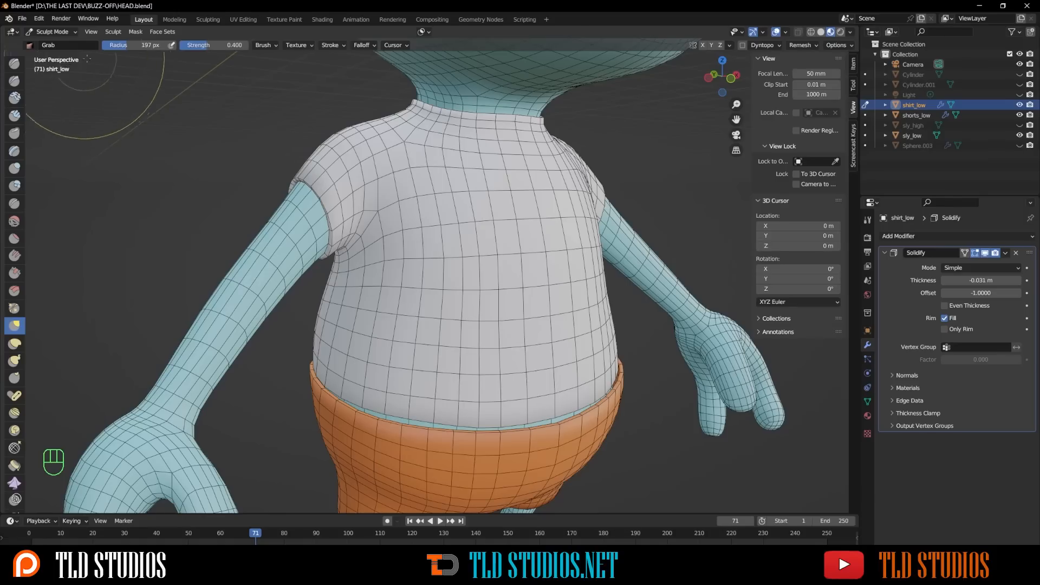
click(702, 45)
Step: Pull the shirt's lower hem down into the shorts' waistband and loosen the sleeves around the arms with the Grab brush
mouse_move(595, 373)
alt+mouse_down()
mouse_move(573, 408)
mouse_move(557, 411)
mouse_move(492, 376)
alt+mouse_up()
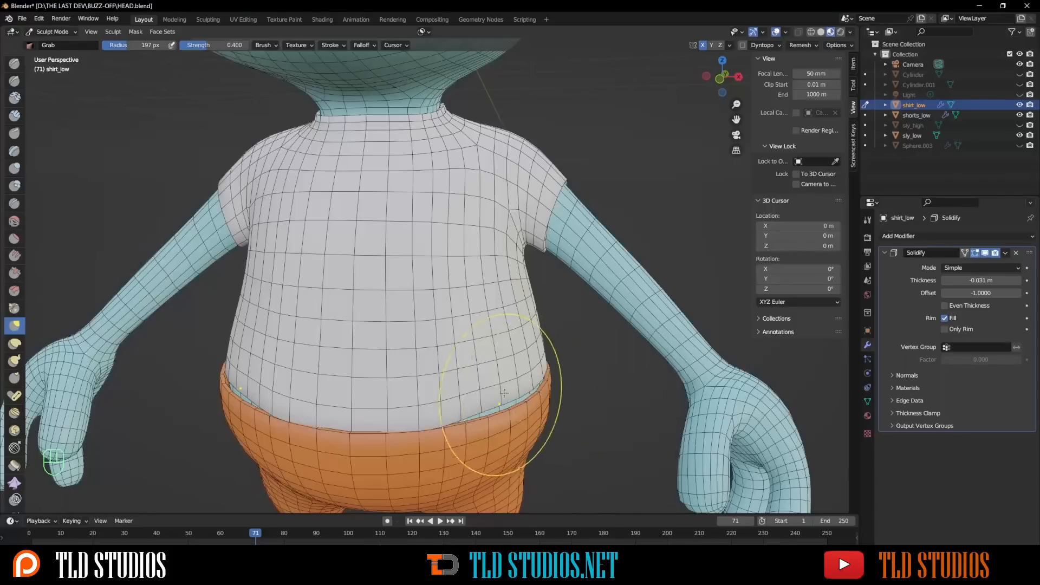
alt+drag(575, 437, 433, 362)
mouse_move(362, 350)
alt+mouse_down()
mouse_move(407, 348)
mouse_move(476, 383)
mouse_move(542, 386)
mouse_move(395, 371)
mouse_move(416, 342)
alt+mouse_up()
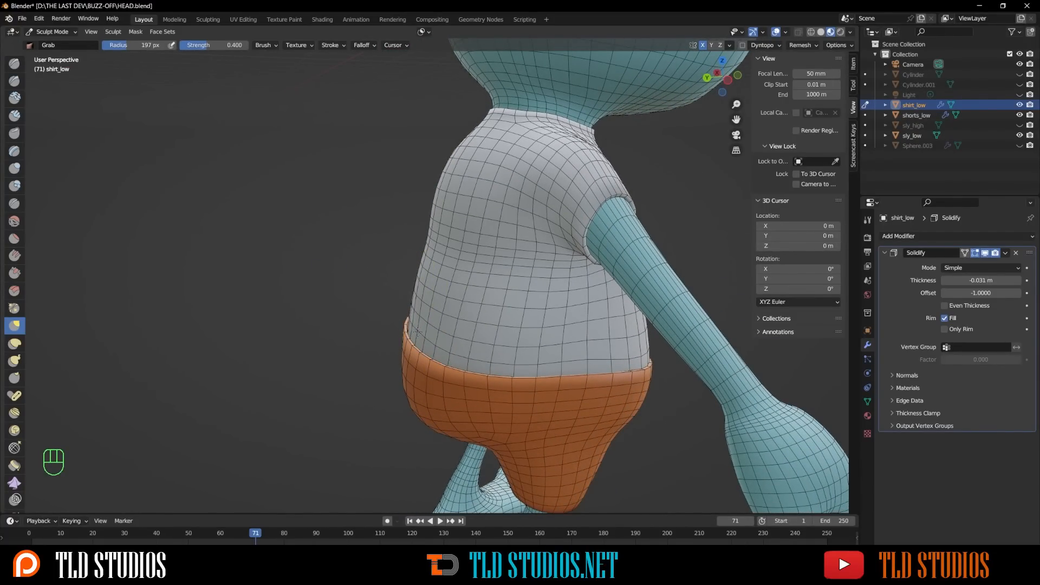
mouse_move(568, 355)
ctrl+alt+mouse_down()
mouse_move(561, 370)
mouse_move(471, 368)
mouse_move(542, 379)
mouse_move(525, 415)
mouse_move(597, 371)
mouse_move(508, 348)
mouse_move(508, 291)
mouse_move(529, 289)
mouse_move(501, 328)
mouse_move(512, 373)
mouse_move(491, 315)
ctrl+alt+mouse_up()
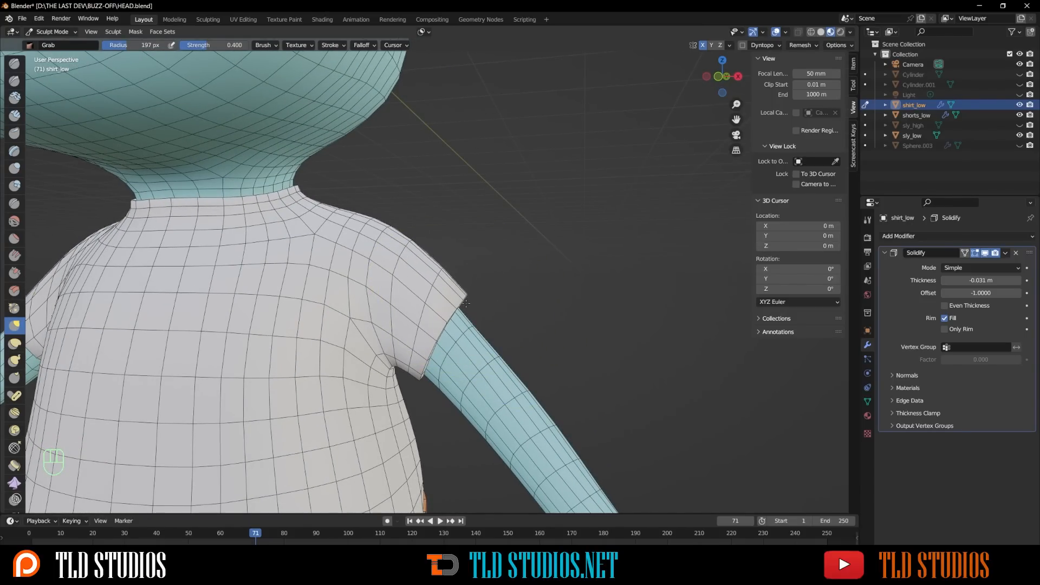
mouse_move(504, 340)
alt+mouse_down()
mouse_move(515, 371)
mouse_move(405, 362)
alt+mouse_up()
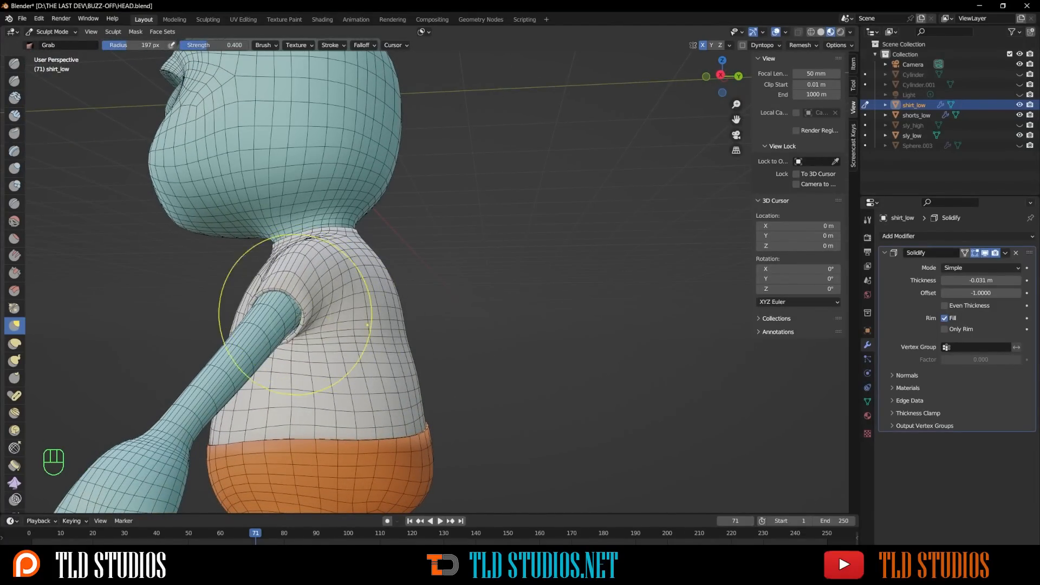
mouse_move(302, 324)
alt+mouse_down()
mouse_move(428, 298)
mouse_move(436, 352)
alt+mouse_up()
scroll(433, 303, down, 4)
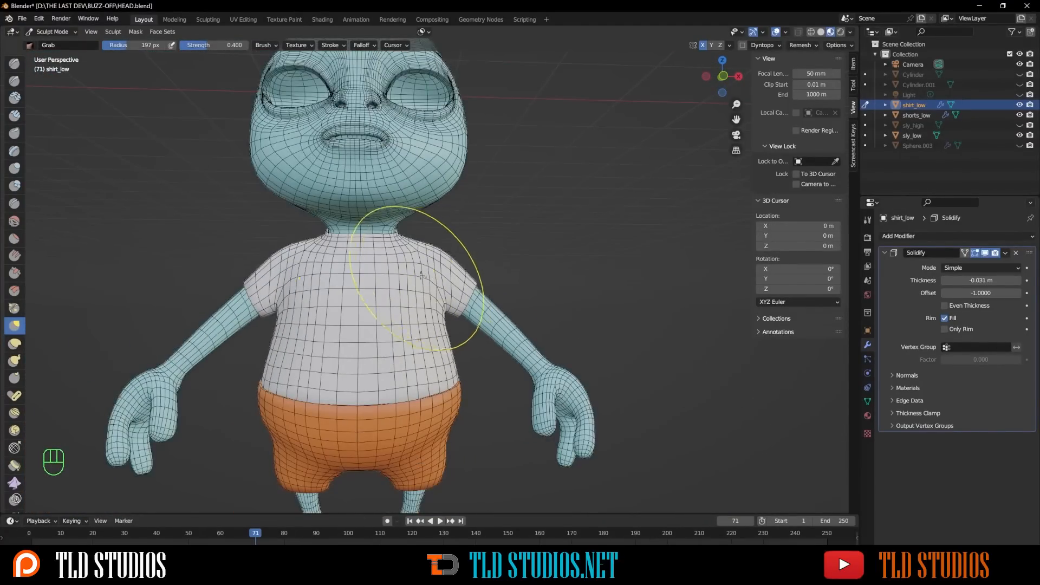
Step: Pull the front of the shirt's collar down and away from the neck with the Grab brush at 197 px radius and 0.400 strength
mouse_move(418, 279)
middle_down()
mouse_move(490, 303)
mouse_move(477, 272)
mouse_move(452, 265)
mouse_move(443, 280)
mouse_move(459, 253)
middle_up()
scroll(485, 296, up, 3)
scroll(452, 264, down, 4)
scroll(451, 264, up, 3)
scroll(451, 264, down, 5)
scroll(461, 250, up, 7)
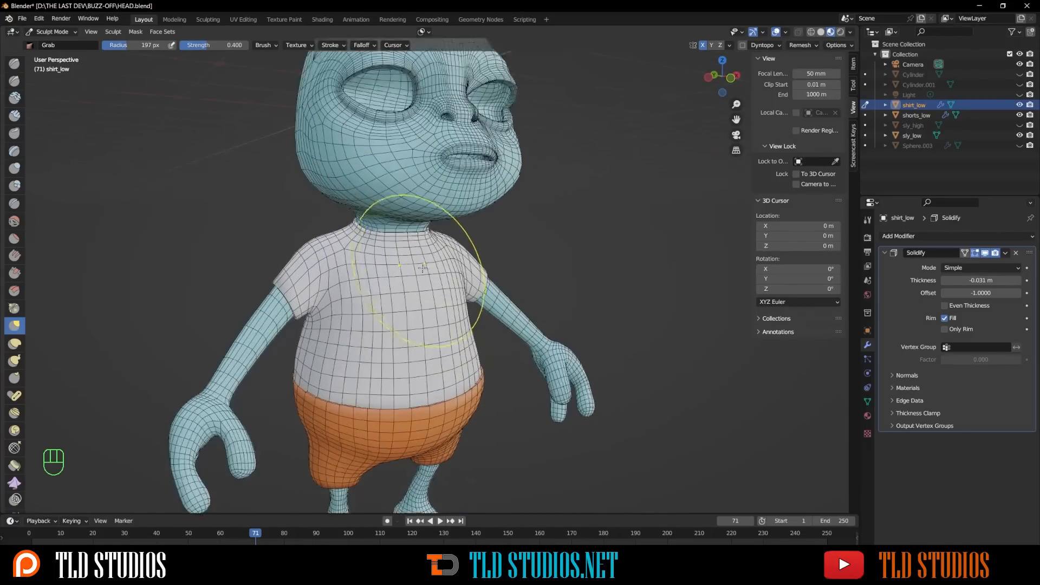
scroll(461, 250, up, 2)
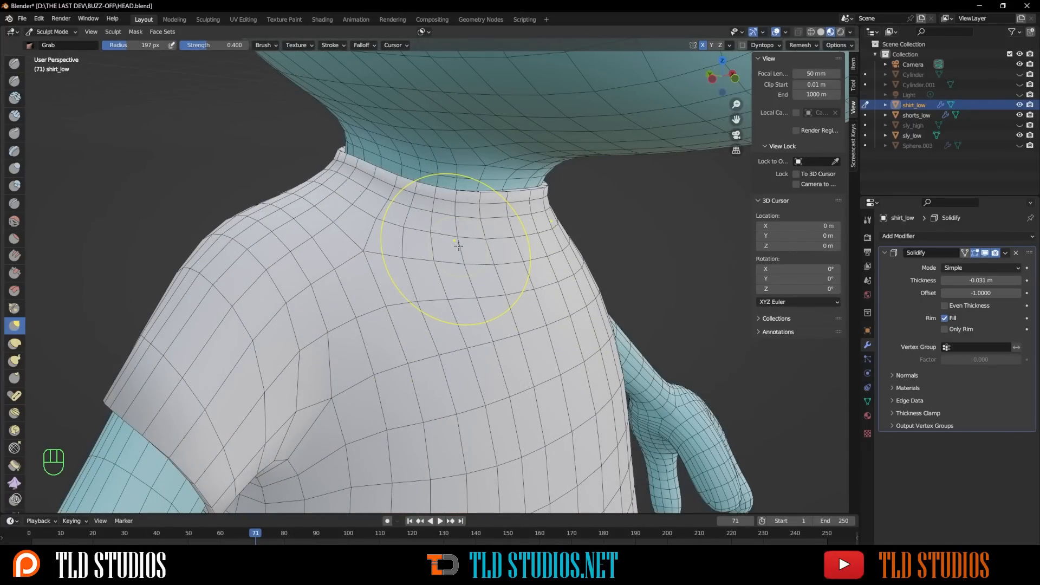
alt+middle_drag(601, 221, 610, 196)
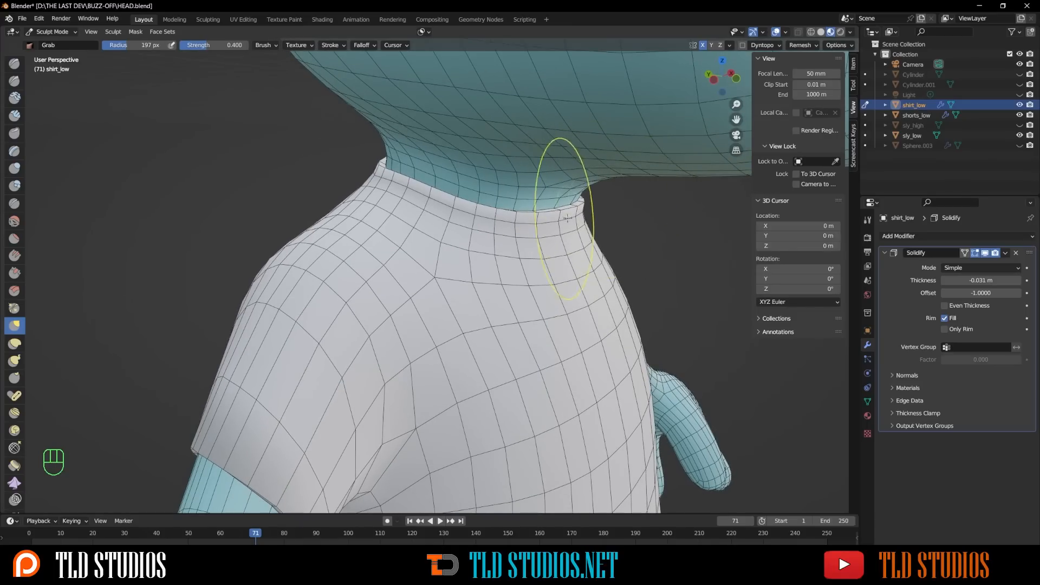
mouse_move(566, 218)
mouse_down()
mouse_move(544, 224)
mouse_move(540, 238)
mouse_up()
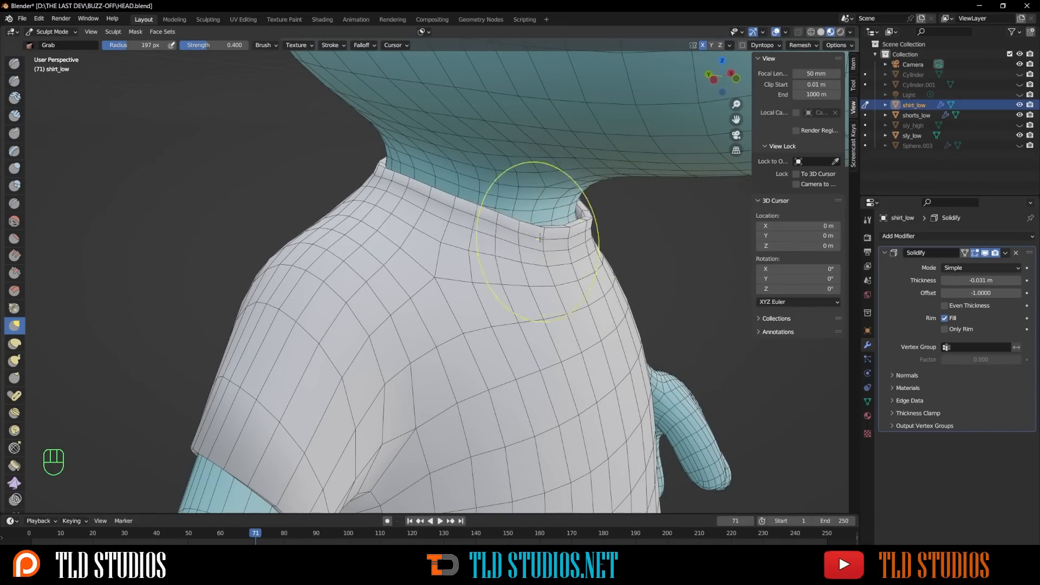
mouse_move(485, 224)
alt+middle_down()
mouse_move(557, 255)
mouse_move(470, 247)
alt+middle_up()
mouse_move(469, 247)
mouse_down()
mouse_move(472, 257)
mouse_move(463, 237)
mouse_move(436, 268)
mouse_move(456, 279)
mouse_move(441, 256)
mouse_move(506, 265)
mouse_up()
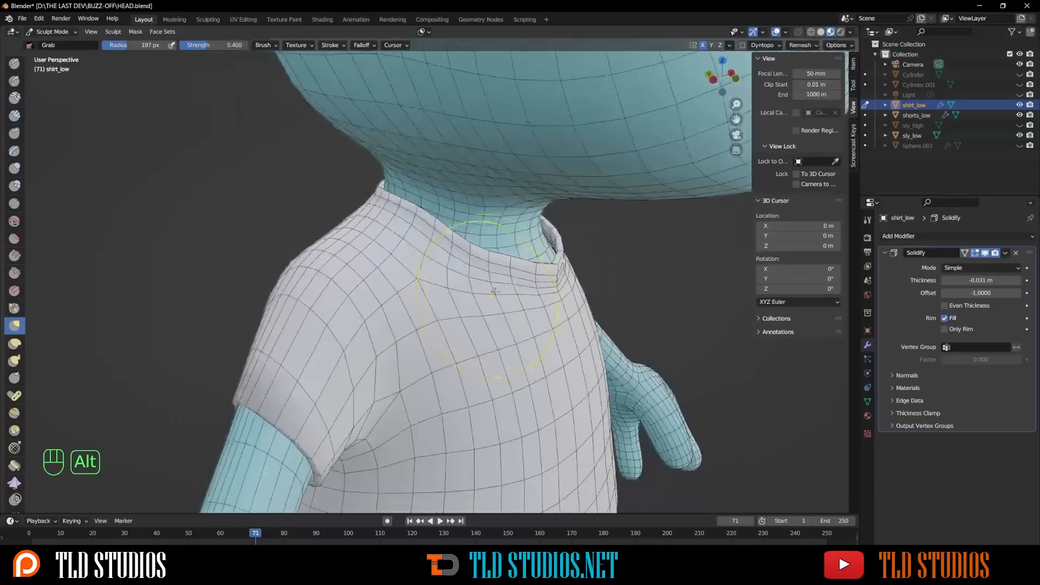
Step: Lower the middle of the neckline further and widen the collar at both sides of the neck with the Grab brush
mouse_move(563, 298)
mouse_down()
mouse_move(571, 288)
mouse_move(547, 283)
mouse_up()
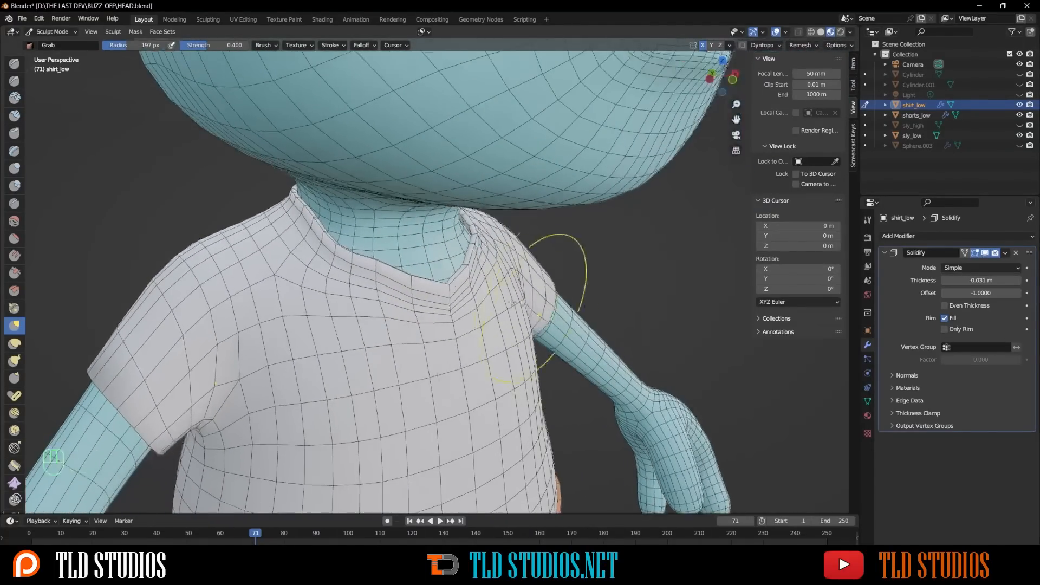
mouse_move(476, 265)
mouse_down()
mouse_move(479, 284)
mouse_move(466, 292)
mouse_up()
mouse_move(331, 208)
mouse_down()
mouse_move(345, 226)
mouse_move(327, 227)
mouse_move(365, 215)
mouse_up()
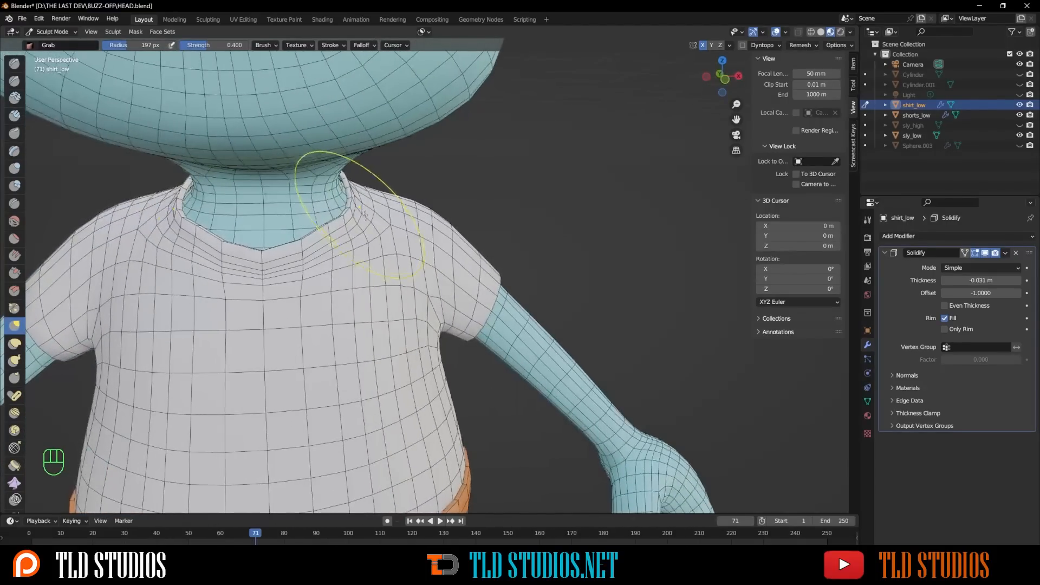
ctrl+alt+drag(558, 217, 627, 226)
ctrl+alt+drag(594, 257, 605, 202)
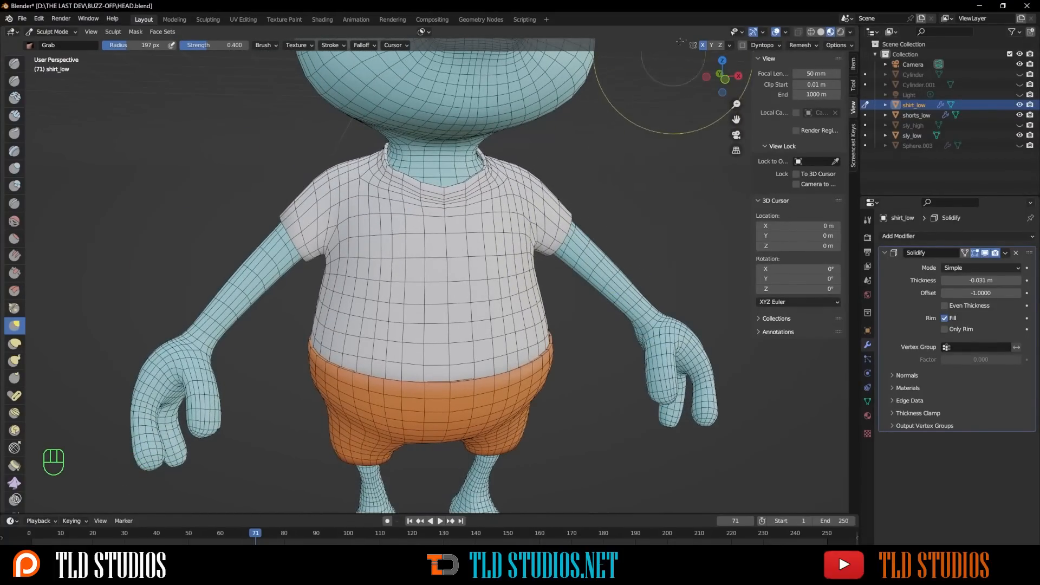
Step: Disable X-axis mirroring and pull the front of the collar toward the character's left shoulder to make the neckline asymmetrical
click(699, 48)
ctrl+alt+drag(483, 225, 474, 192)
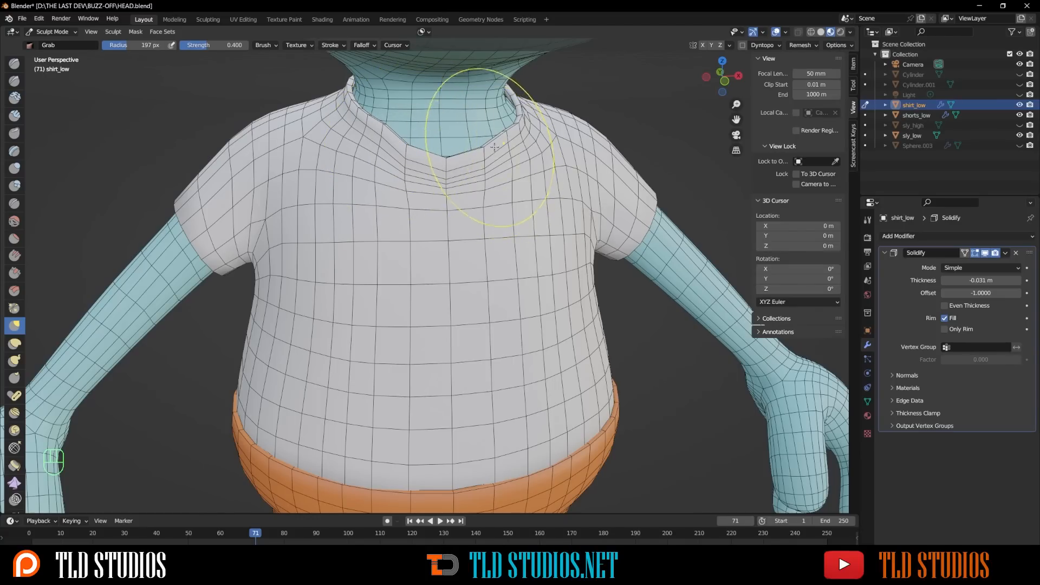
drag(495, 146, 526, 169)
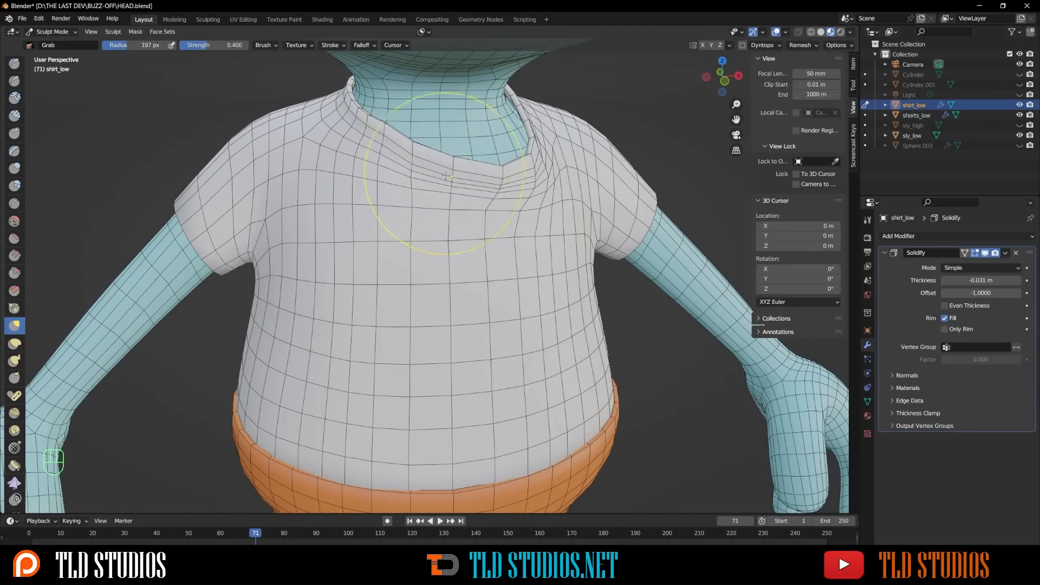
Step: Pull the edges of both sleeve openings away from the arms, front and back, shaping each sleeve individually with the Grab brush
alt+drag(445, 168, 388, 184)
mouse_move(373, 97)
alt+shift+mouse_down()
mouse_move(425, 176)
mouse_move(401, 207)
mouse_move(262, 254)
mouse_move(234, 244)
alt+shift+mouse_up()
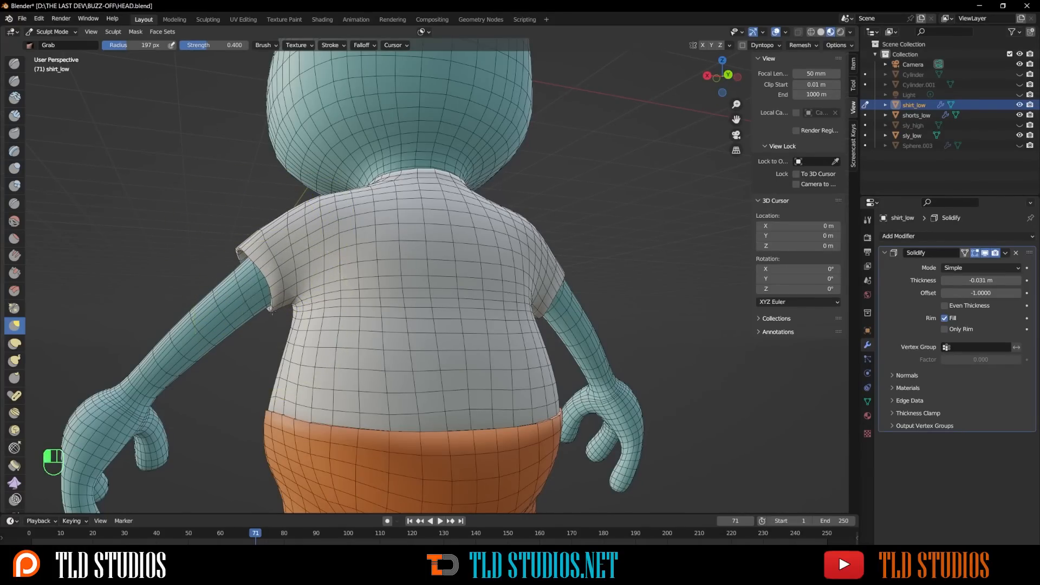
alt+drag(255, 348, 477, 316)
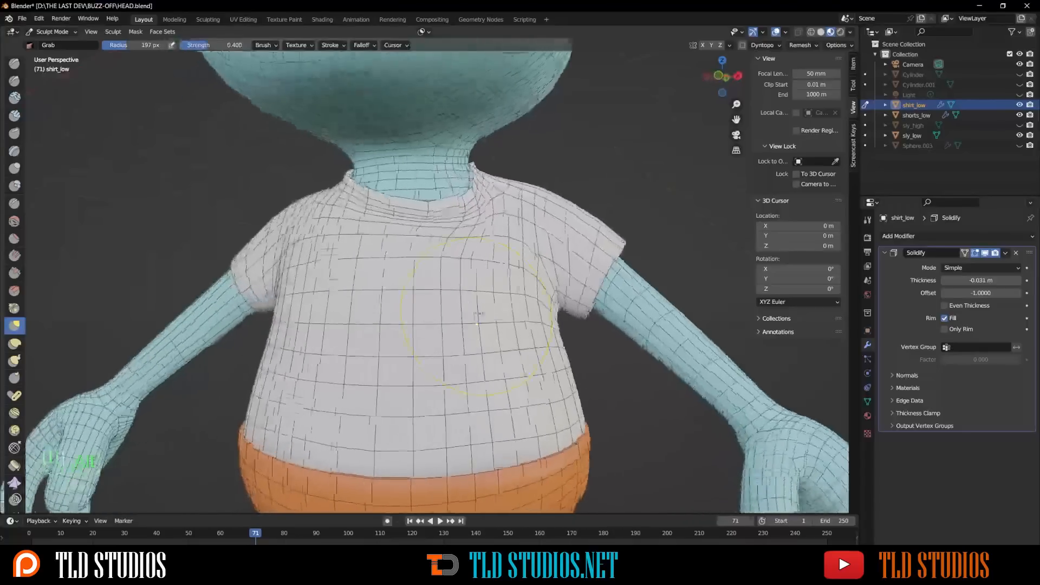
alt+drag(649, 282, 620, 275)
mouse_move(605, 273)
mouse_down()
mouse_move(596, 261)
mouse_move(598, 274)
mouse_up()
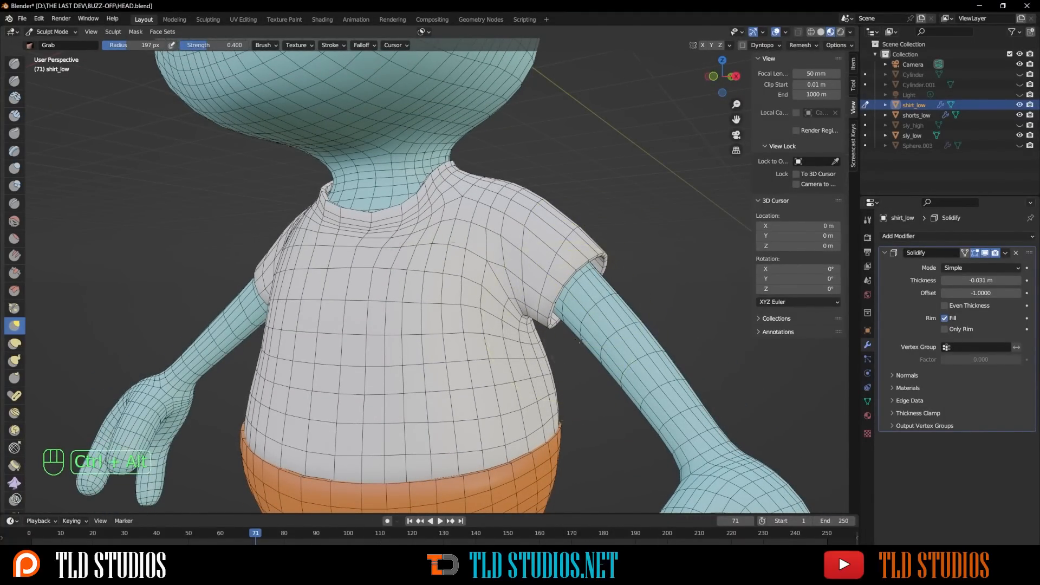
ctrl+alt+drag(578, 341, 598, 348)
alt+drag(390, 328, 351, 319)
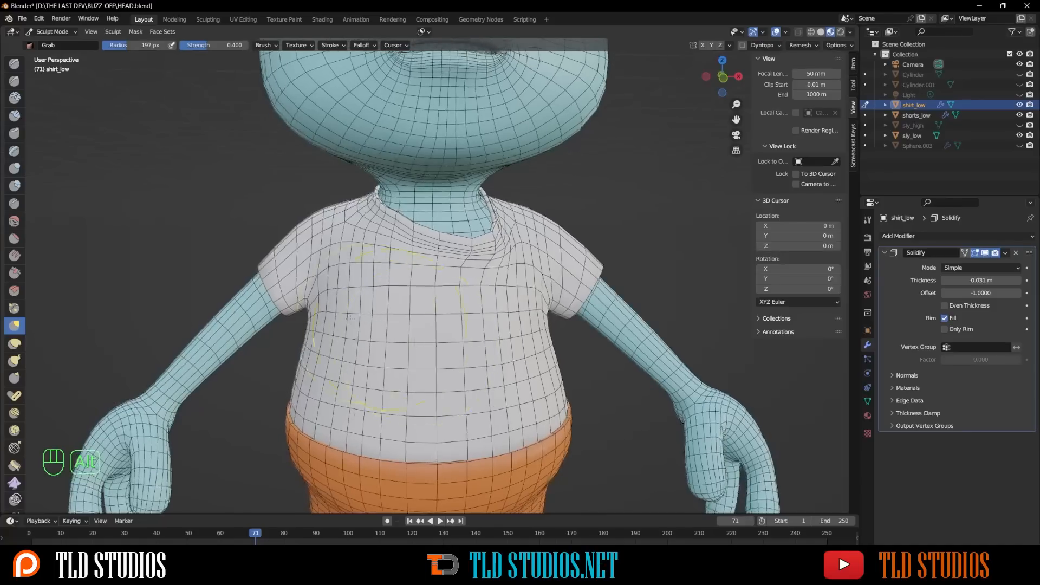
alt+drag(290, 287, 563, 295)
drag(593, 281, 600, 275)
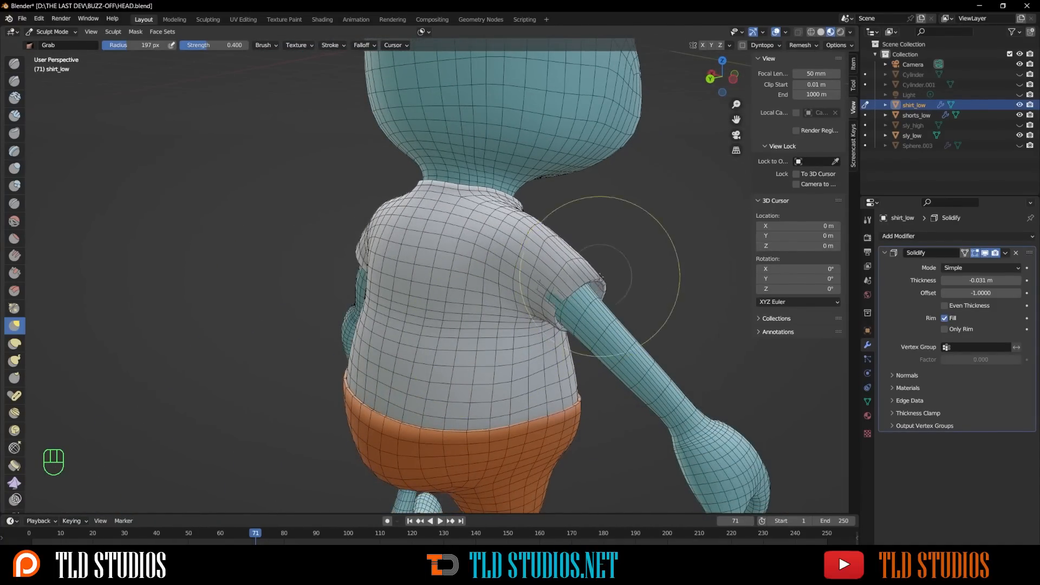
Step: Widen the sleeve openings further and push the fabric on the shirt's belly into a slightly uneven shape with the Grab brush
mouse_move(566, 317)
ctrl+alt+middle_down()
mouse_move(560, 301)
mouse_move(560, 332)
ctrl+alt+middle_up()
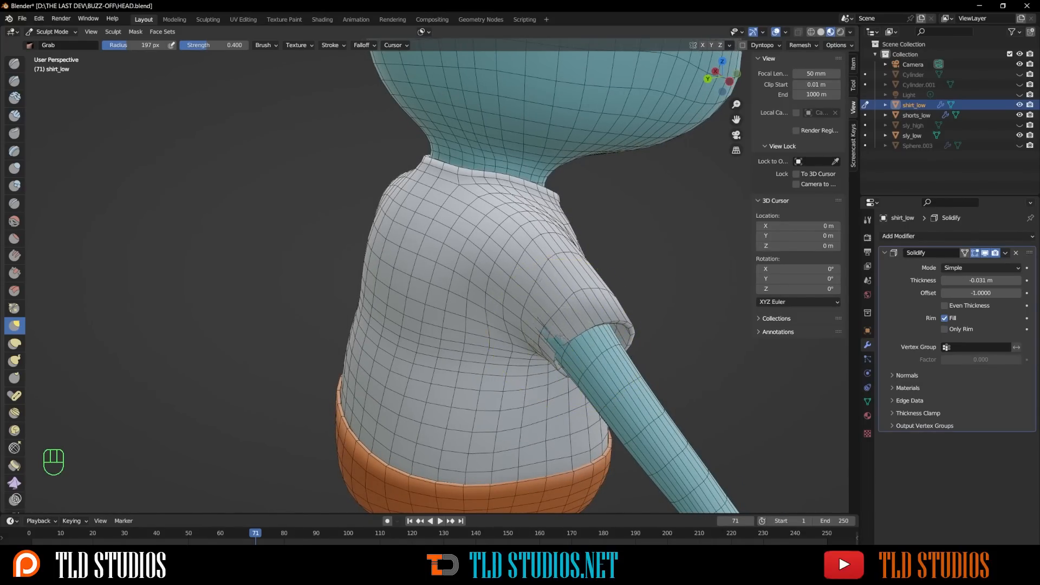
mouse_move(544, 335)
alt+middle_down()
mouse_move(574, 273)
mouse_move(444, 301)
mouse_move(453, 335)
mouse_move(479, 340)
alt+middle_up()
scroll(467, 329, down, 4)
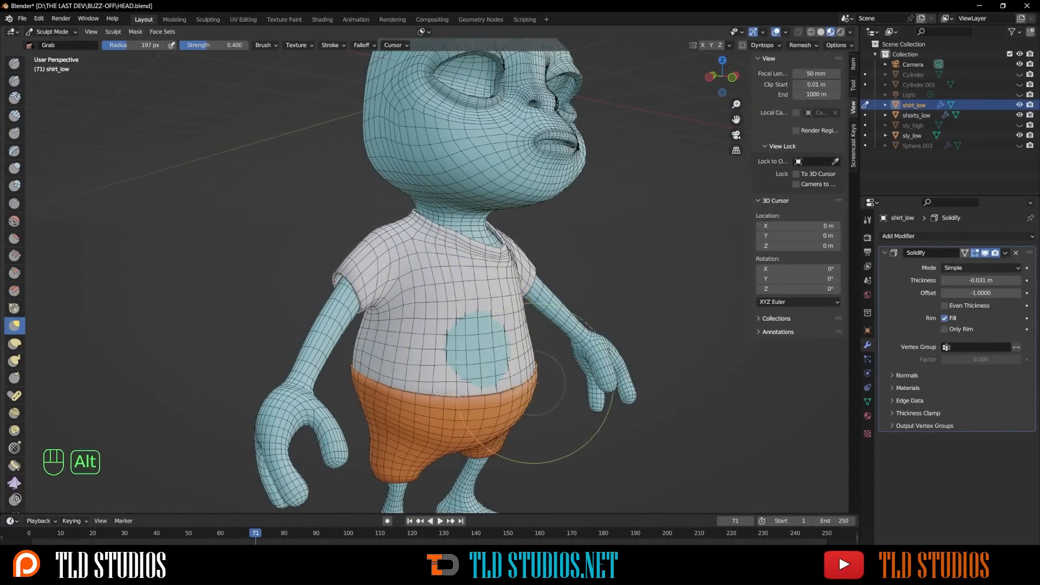
mouse_move(543, 402)
alt+middle_down()
mouse_move(559, 400)
mouse_move(558, 359)
alt+middle_up()
mouse_move(558, 359)
alt+middle_down()
mouse_move(568, 356)
mouse_move(545, 382)
alt+middle_up()
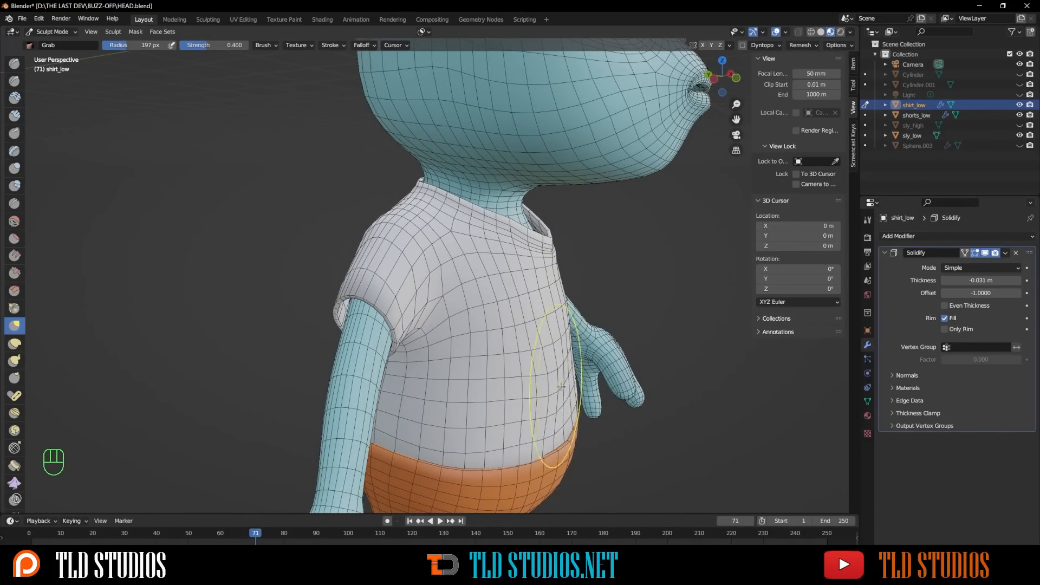
alt+middle_drag(556, 386, 535, 394)
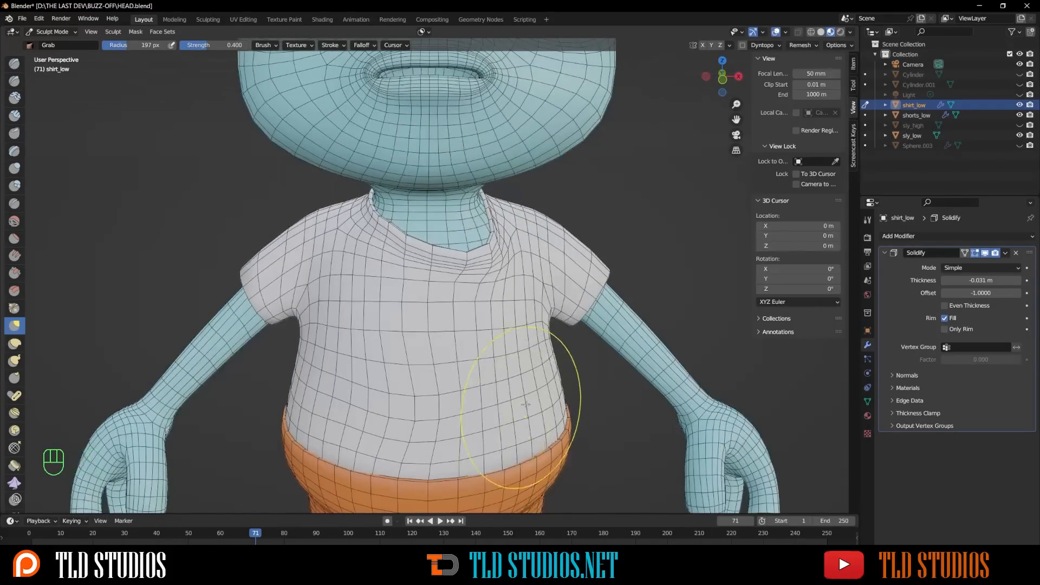
Step: Examine the overall fit of the shirt and shorts on the whole character from the front, below and the sides
scroll(531, 387, down, 6)
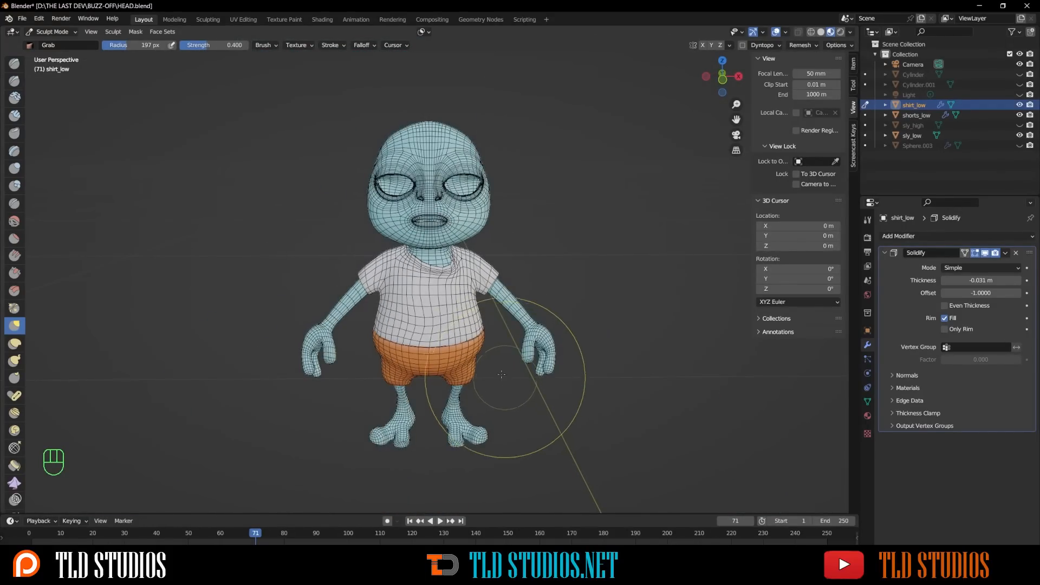
mouse_move(507, 324)
middle_down()
mouse_move(417, 329)
mouse_move(455, 320)
middle_up()
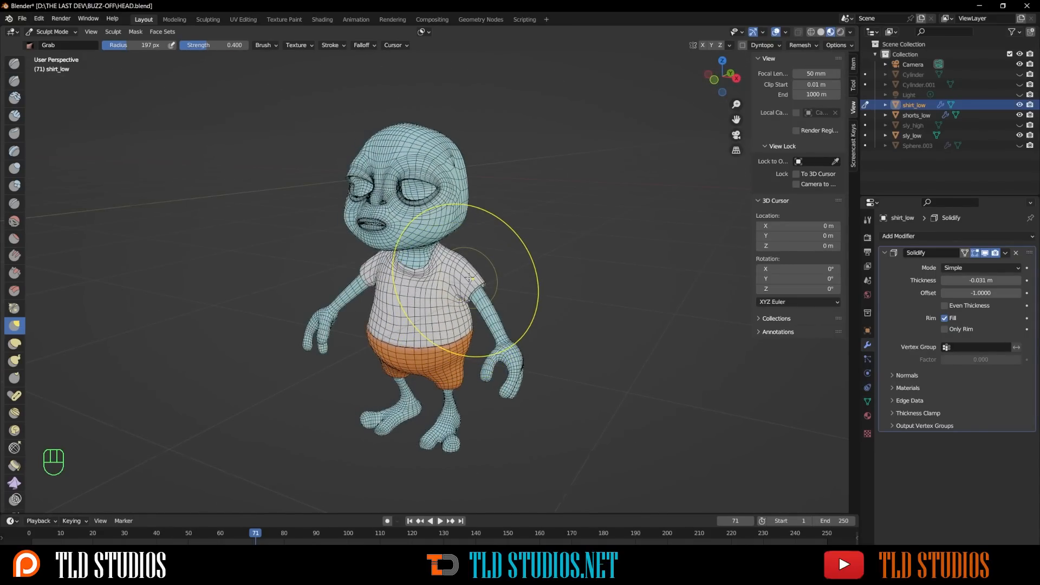
scroll(469, 277, up, 2)
key(KP_1)
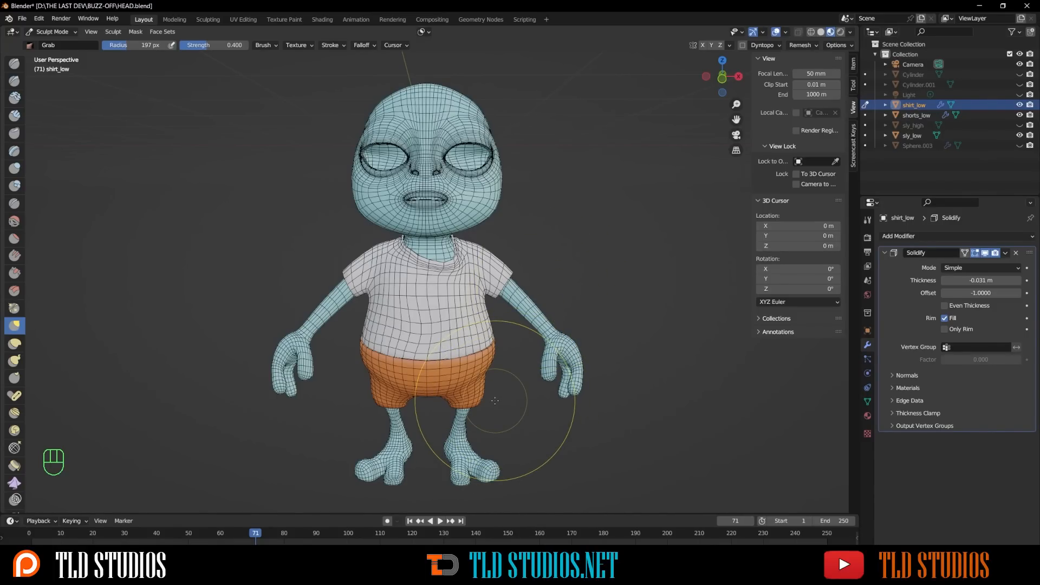
mouse_move(490, 415)
middle_down()
mouse_move(469, 396)
mouse_move(485, 415)
middle_up()
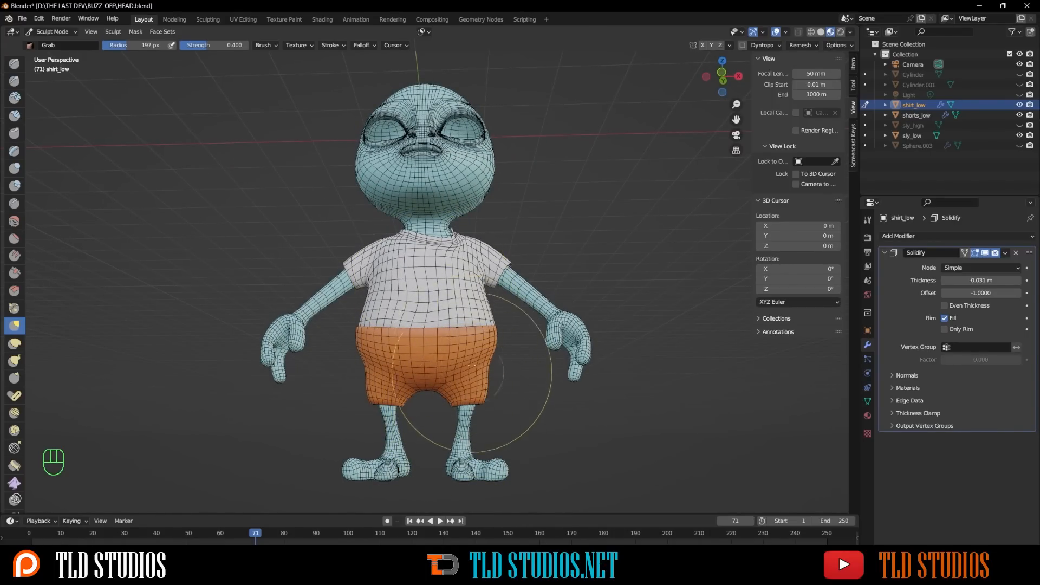
middle_drag(475, 373, 441, 433)
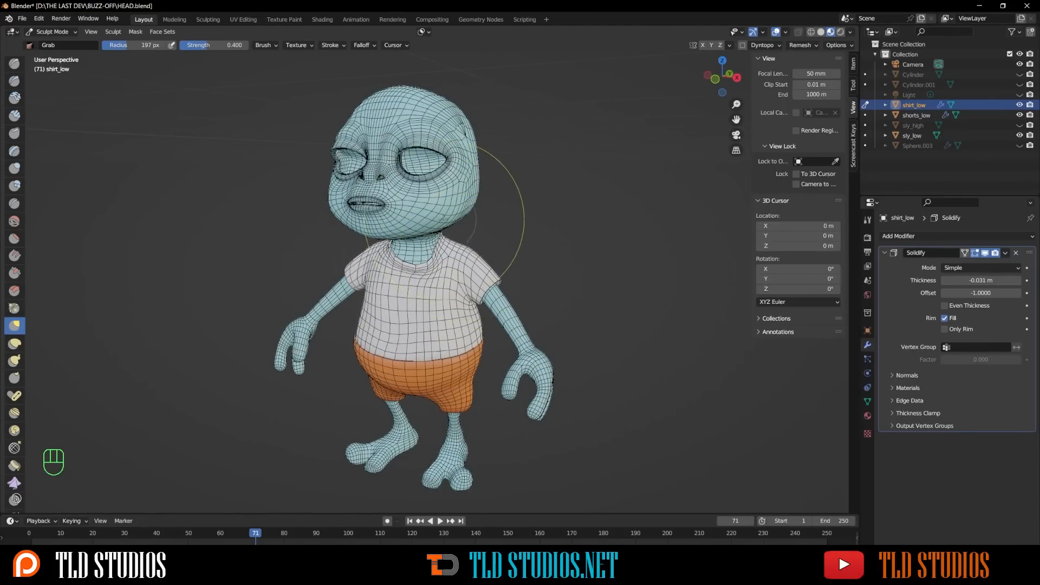
mouse_move(460, 325)
middle_down()
mouse_move(453, 305)
mouse_move(418, 302)
mouse_move(456, 297)
middle_up()
scroll(440, 299, up, 2)
scroll(428, 248, down, 3)
mouse_move(427, 248)
middle_down()
mouse_move(569, 239)
mouse_move(477, 238)
middle_up()
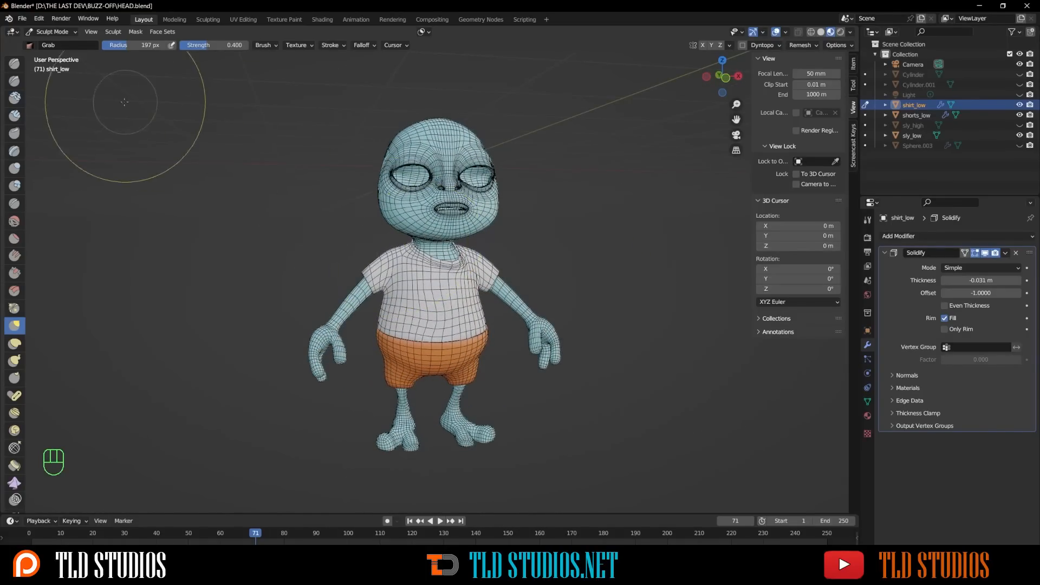
Step: Return shirt_low from Sculpt Mode to Object Mode
click(52, 31)
click(52, 43)
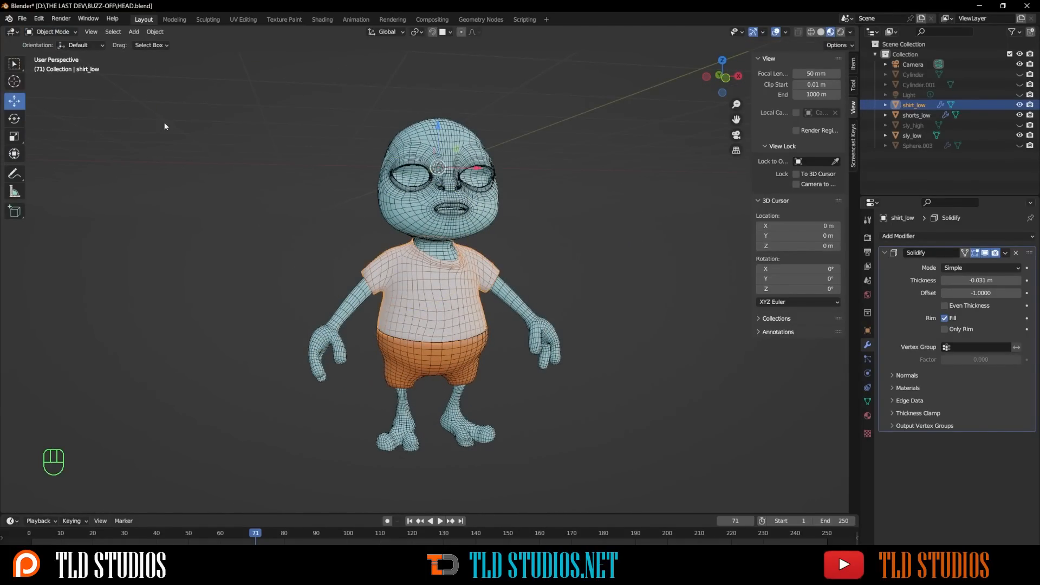
Step: Save the current blend file
middle_drag(375, 238, 346, 234)
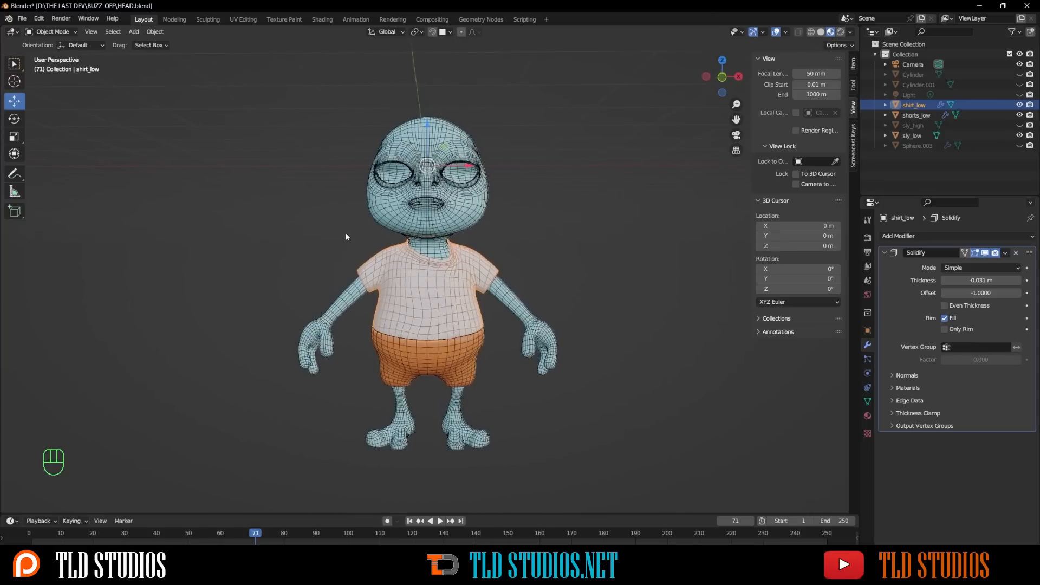
click(22, 19)
click(46, 80)
Step: Enter Edit Mode on sly_low and select the linked faces of the character's left hand, delimited by seams
click(526, 322)
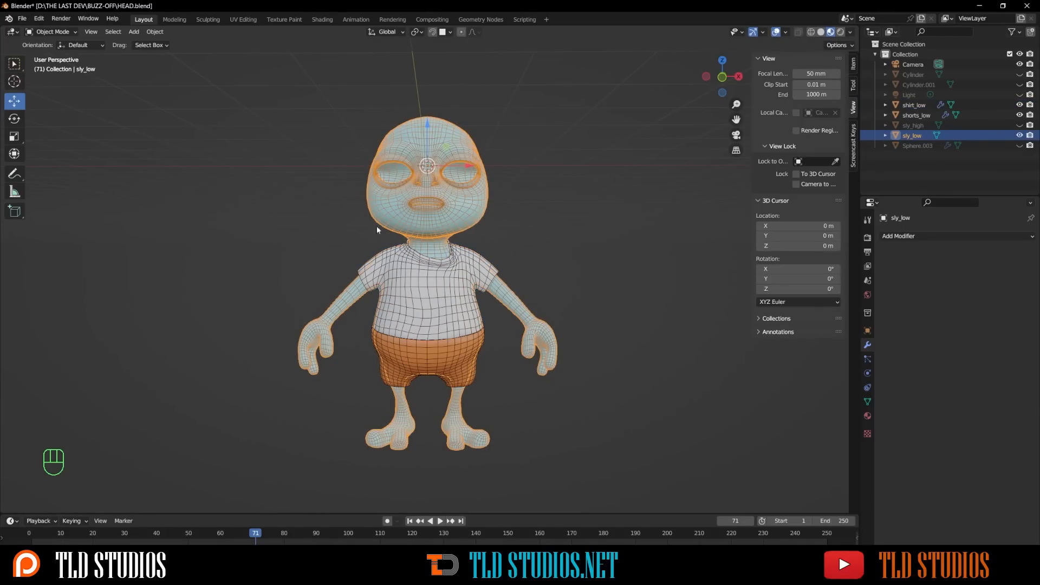
click(49, 32)
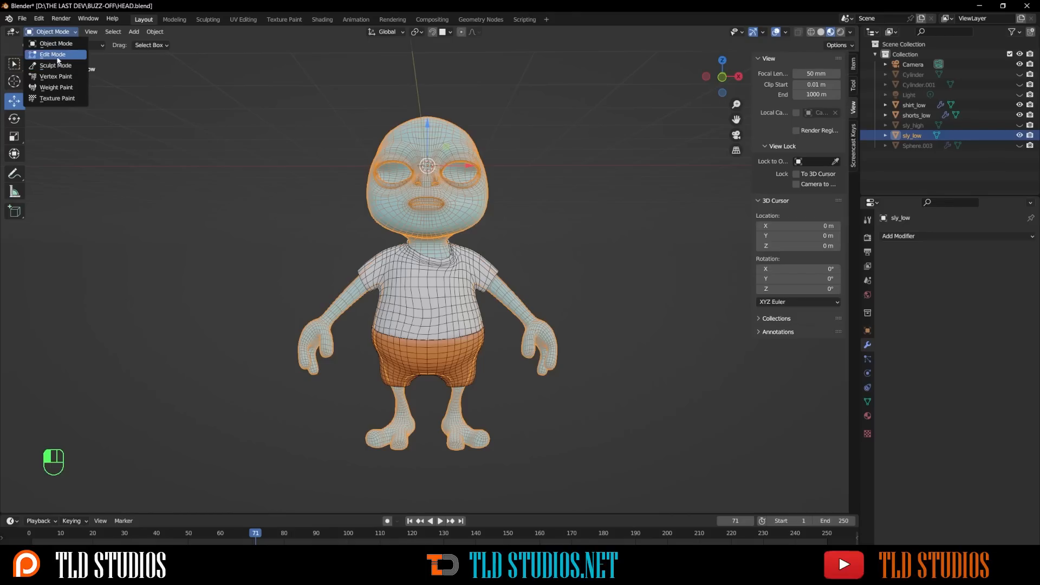
click(52, 54)
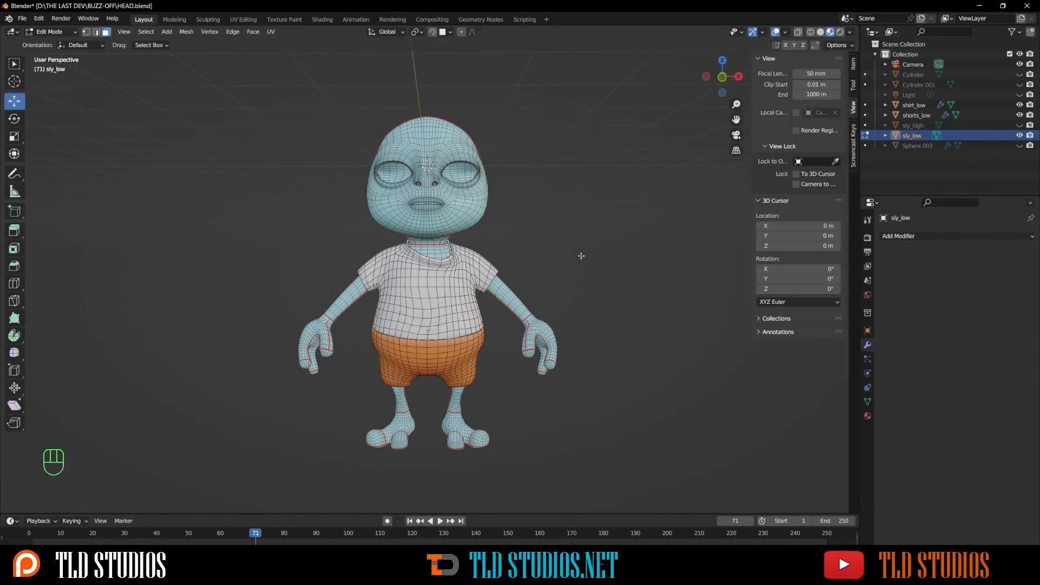
shift+middle_drag(554, 256, 522, 237)
scroll(488, 286, up, 6)
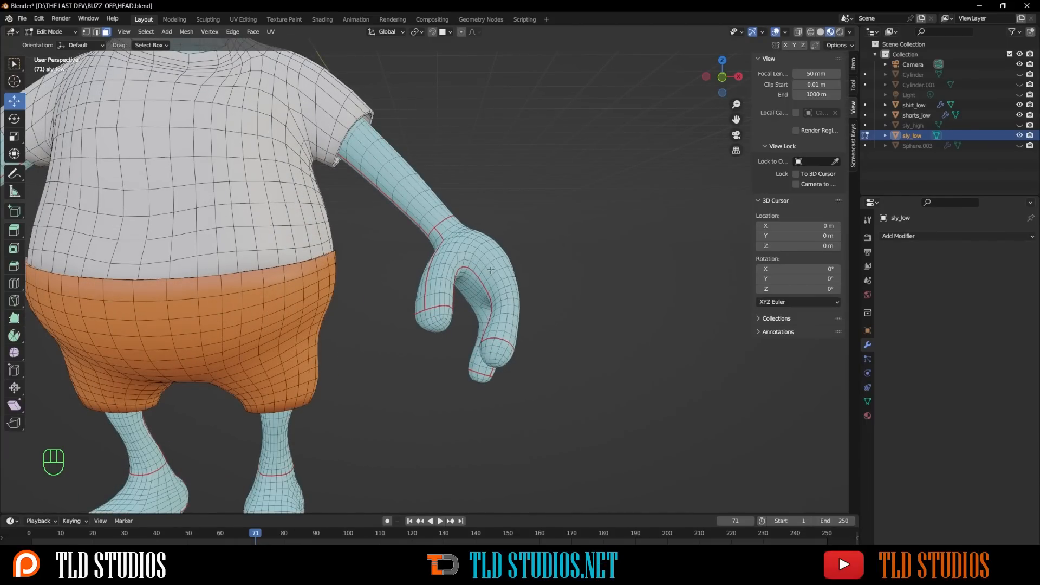
key(l)
middle_drag(443, 267, 421, 303)
key(l)
scroll(459, 354, up, 3)
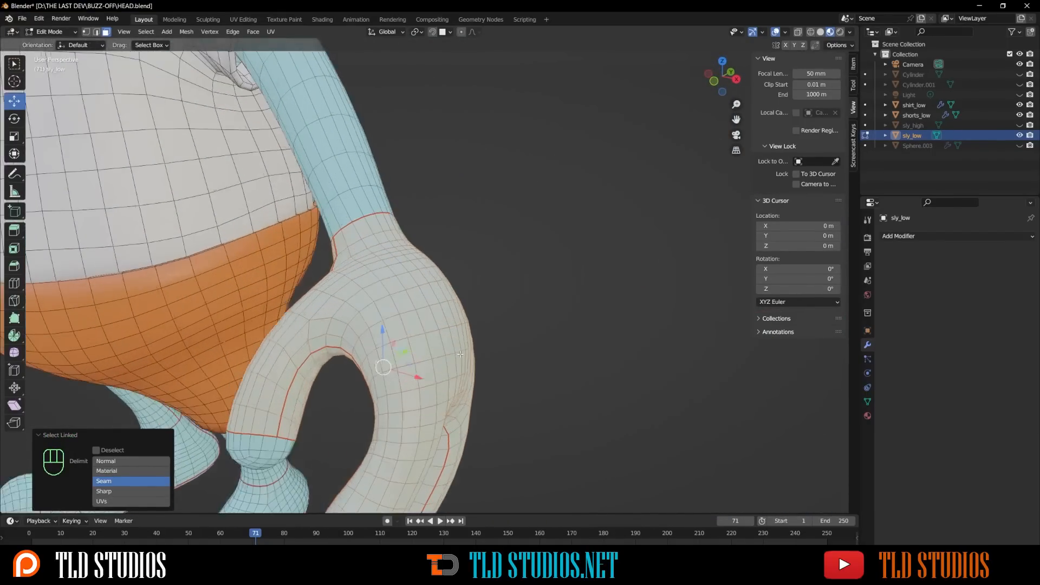
scroll(445, 361, down, 3)
shift+middle_drag(445, 361, 504, 312)
scroll(510, 312, up, 3)
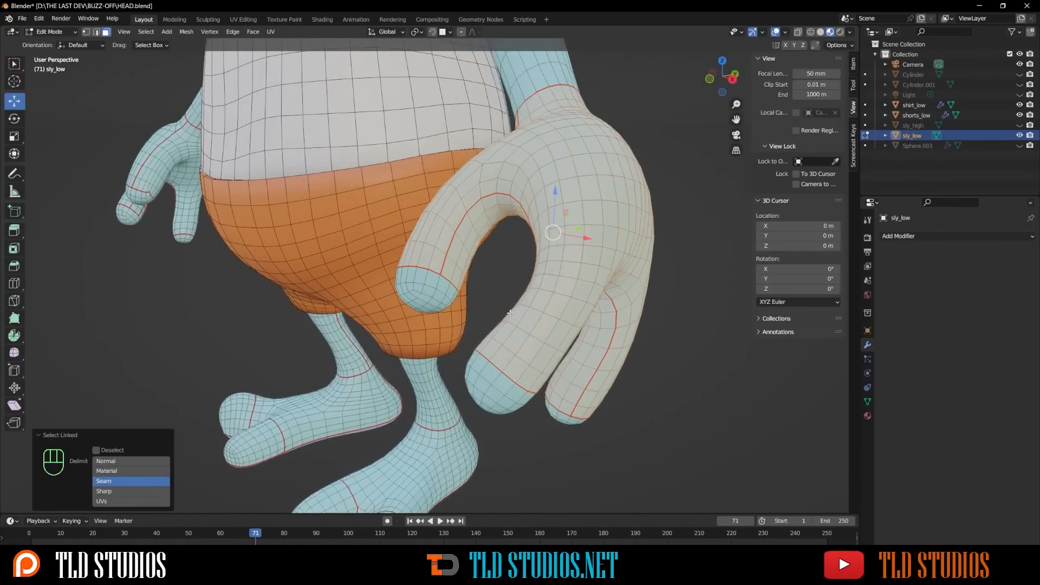
Step: Turn on X-ray and use the Select Box tool to remove the lower part of the left thumb from the selection
ctrl+click(540, 336)
key(ctrl+z)
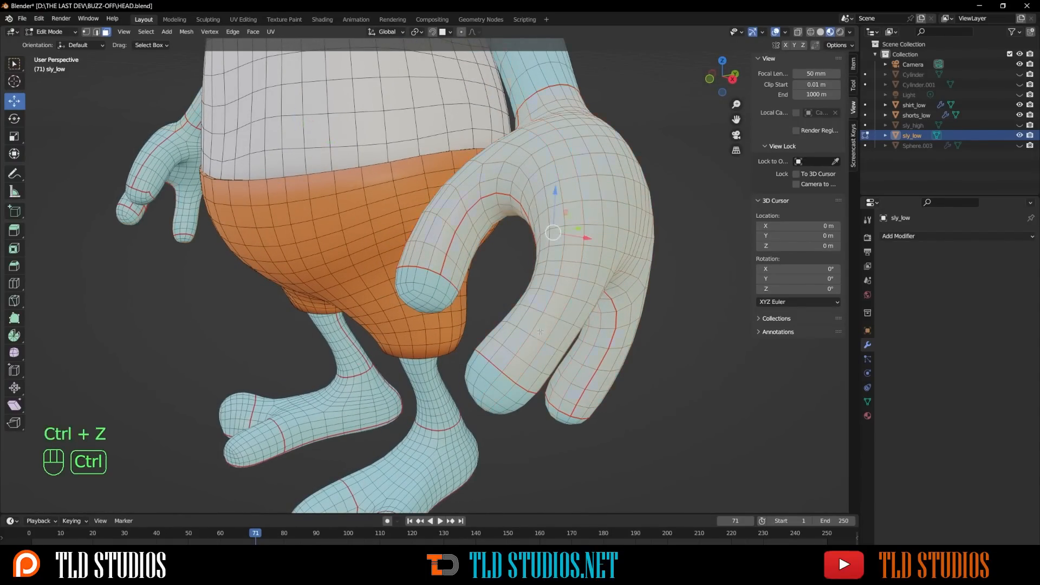
middle_drag(542, 313, 581, 334)
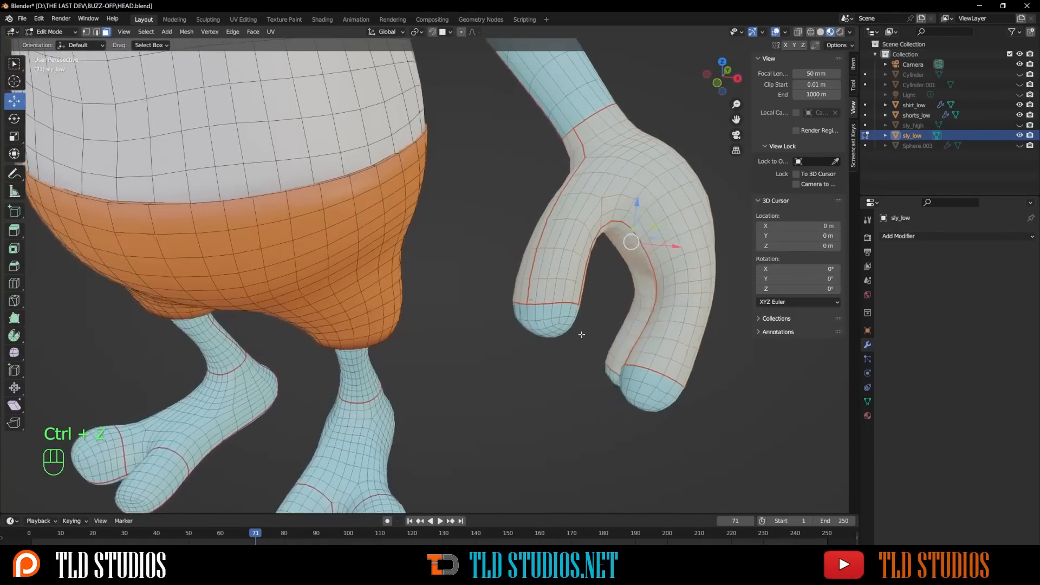
click(797, 33)
shift+middle_drag(576, 234, 503, 210)
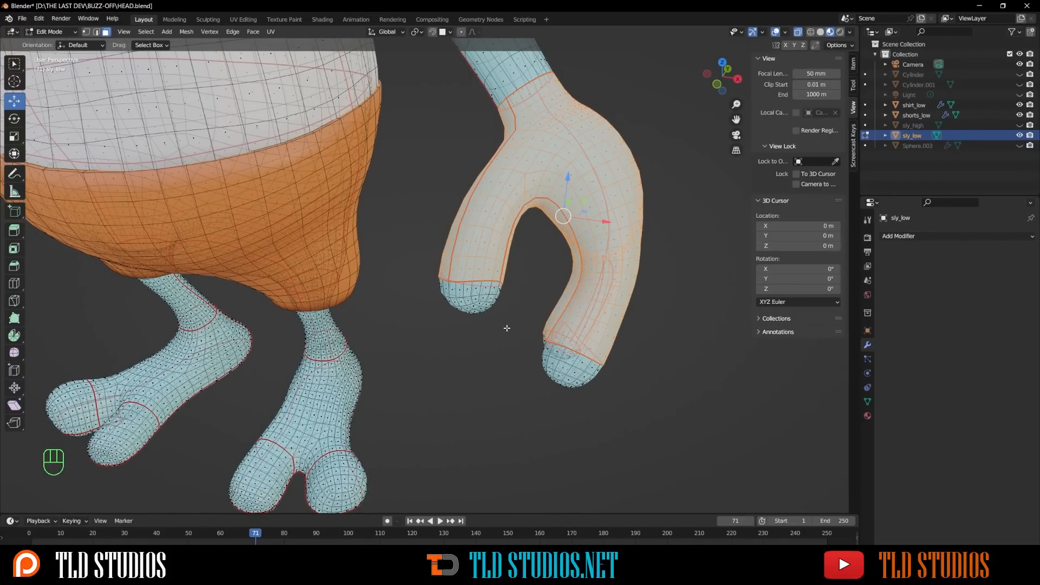
middle_drag(517, 334, 543, 268)
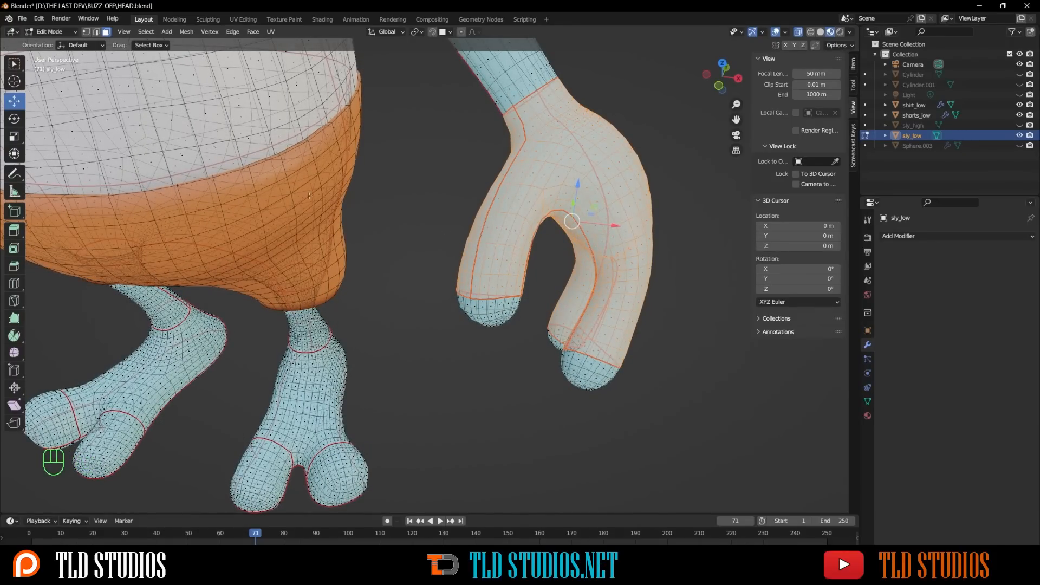
click(11, 67)
click(13, 66)
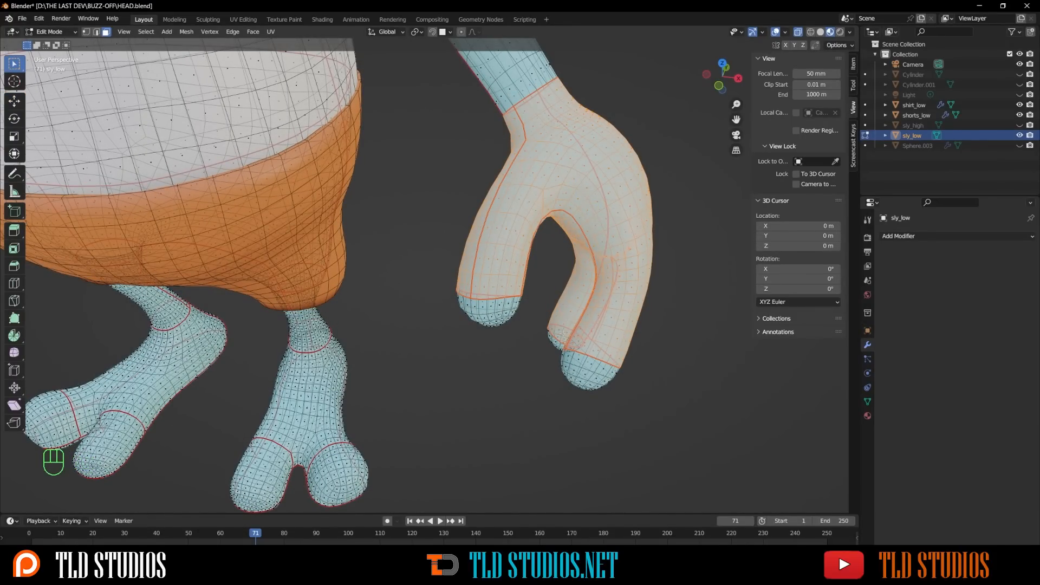
alt+drag(530, 330, 432, 229)
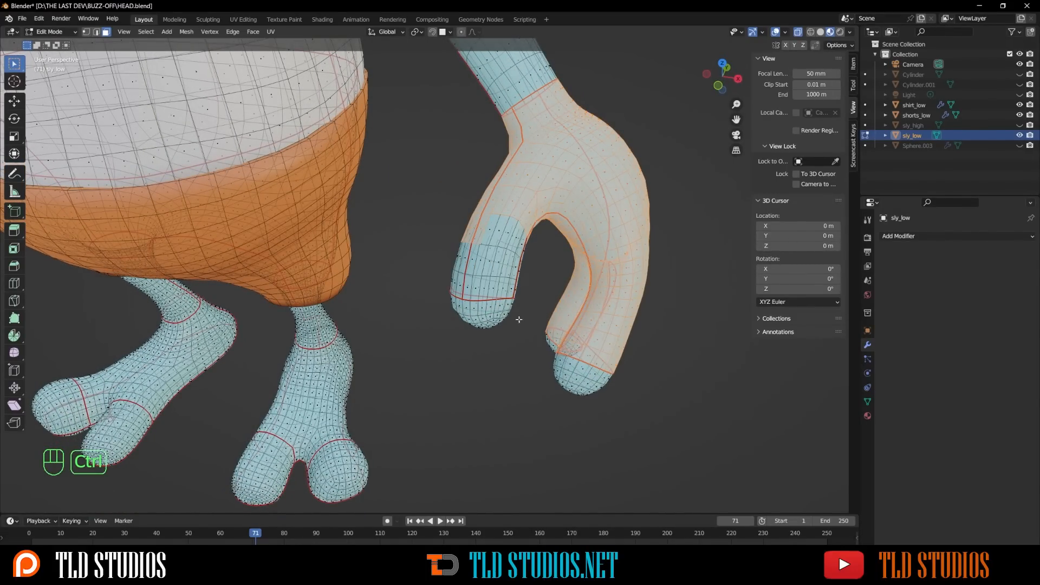
alt+drag(486, 253, 519, 327)
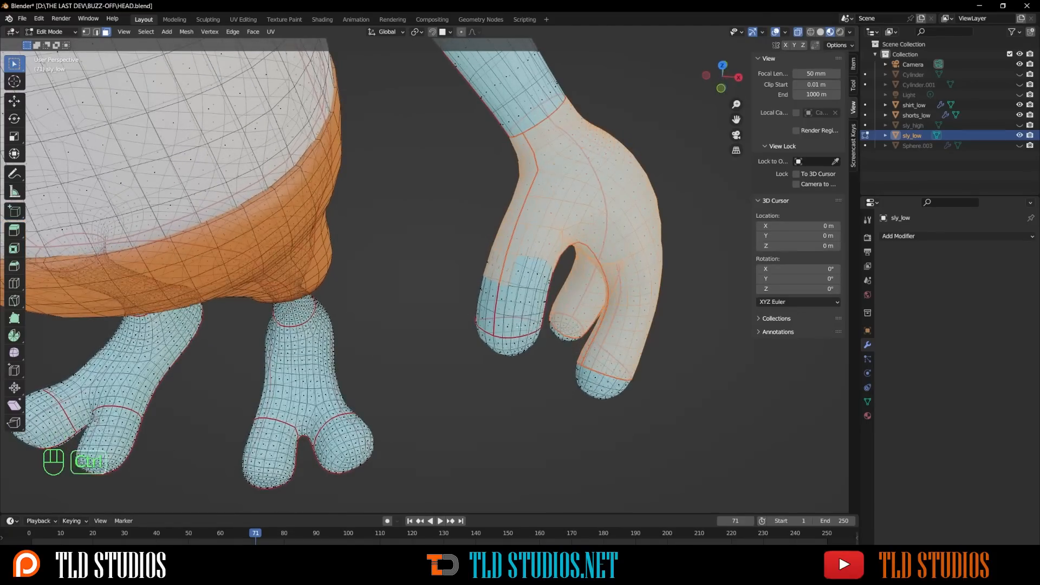
ctrl+drag(475, 278, 460, 258)
Step: Remove the lower parts of the other two fingers from the selection, evening out the border around each finger
middle_drag(522, 297, 372, 295)
ctrl+drag(399, 275, 307, 338)
middle_drag(286, 291, 385, 309)
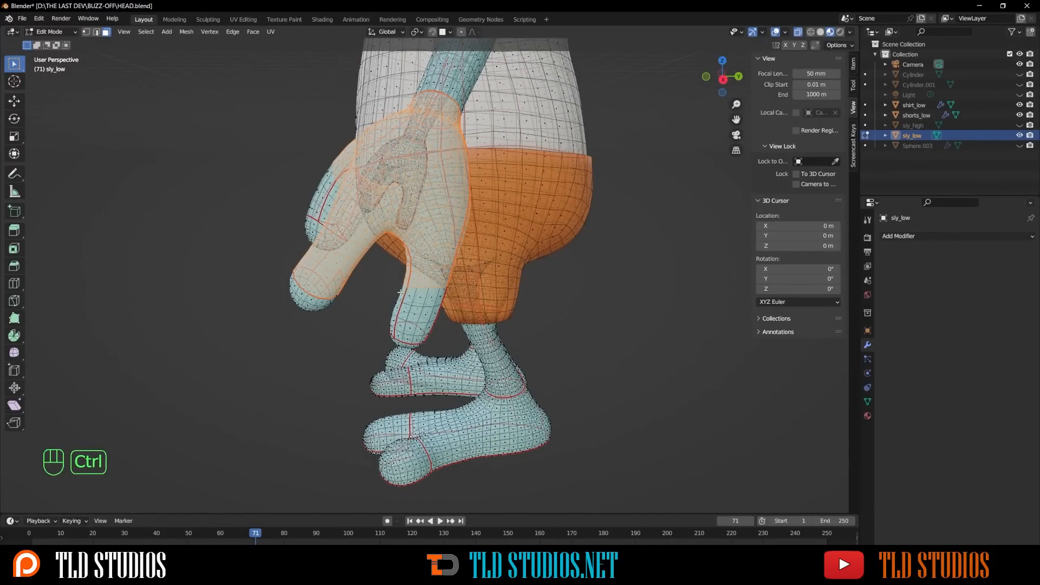
middle_drag(341, 276, 303, 262)
scroll(295, 260, up, 2)
ctrl+drag(374, 319, 289, 239)
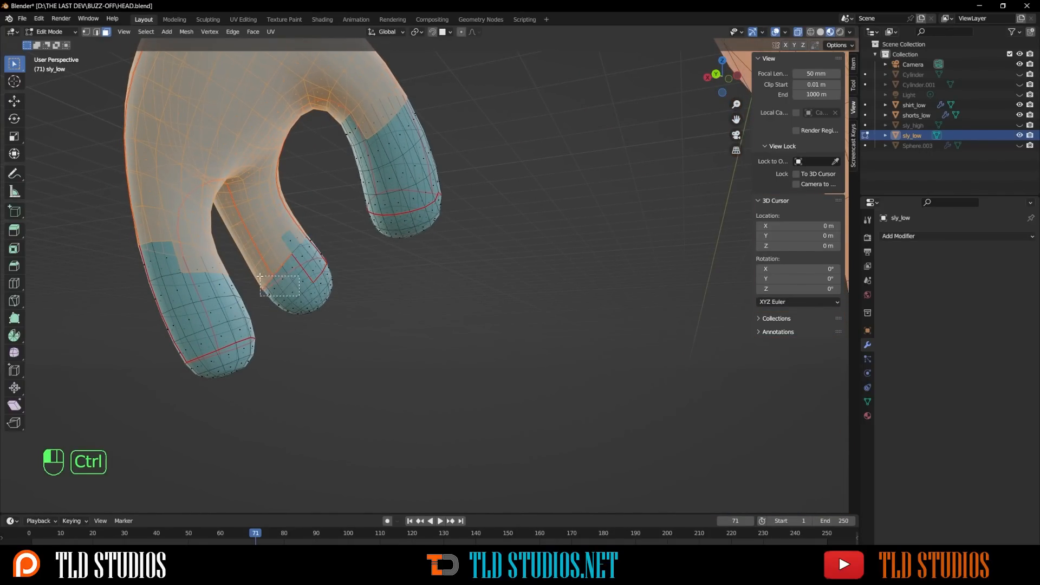
ctrl+drag(260, 276, 268, 250)
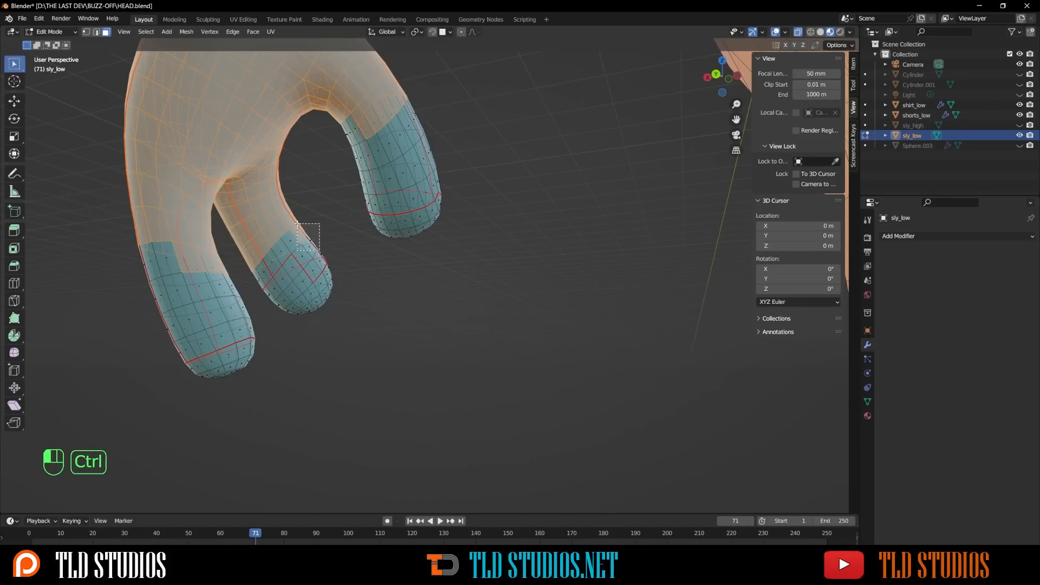
middle_drag(229, 290, 251, 280)
ctrl+drag(198, 223, 199, 223)
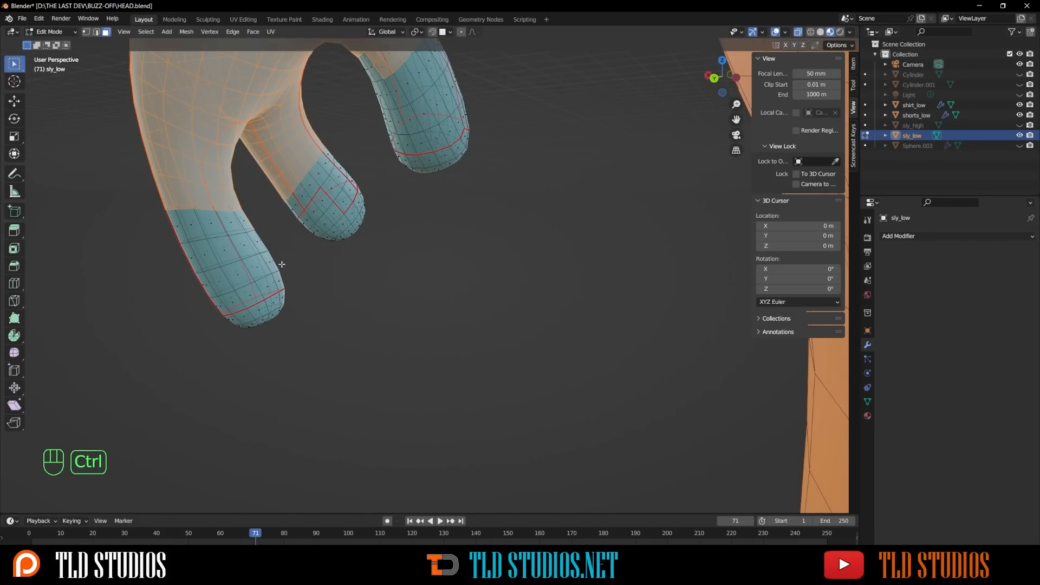
ctrl+drag(281, 264, 245, 213)
Step: Turn off X-ray and check the selection border around the fingers, touching up the palm side of the middle finger
scroll(228, 241, down, 2)
middle_drag(228, 241, 558, 135)
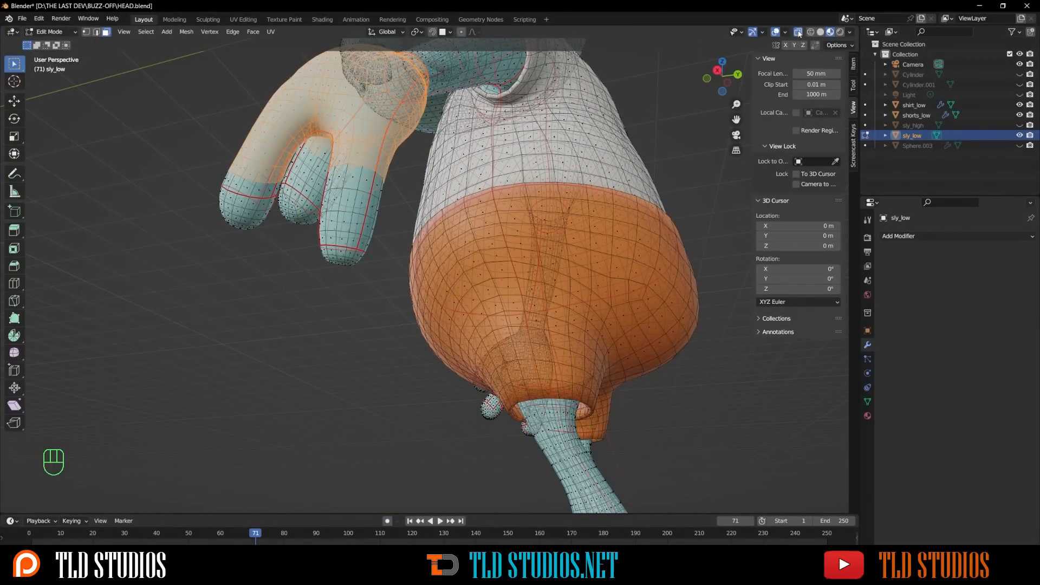
click(798, 33)
shift+middle_drag(337, 138, 506, 222)
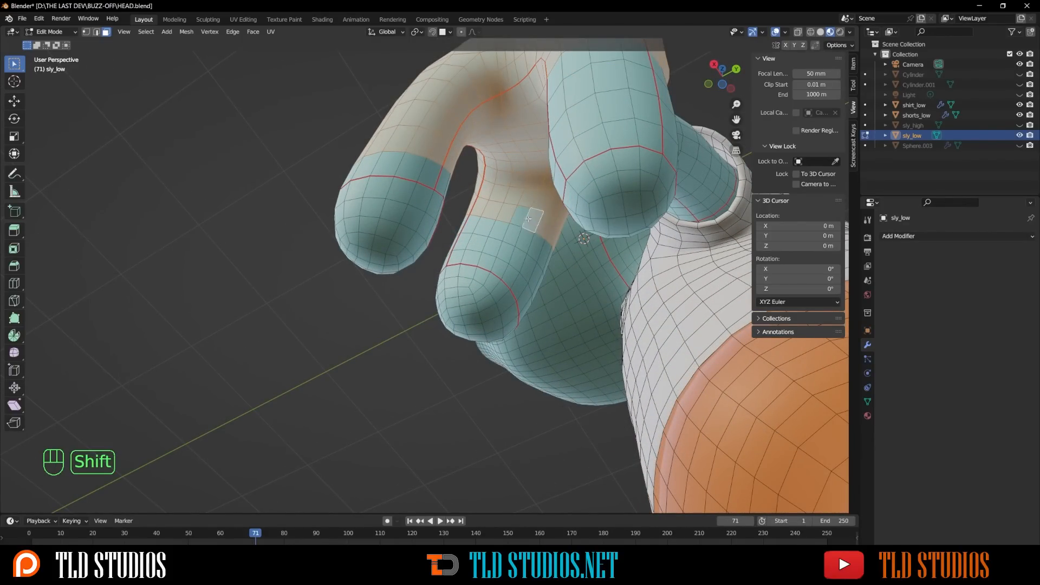
scroll(520, 215, down, 5)
middle_drag(517, 213, 630, 309)
scroll(550, 244, up, 2)
scroll(515, 248, down, 3)
scroll(550, 244, up, 6)
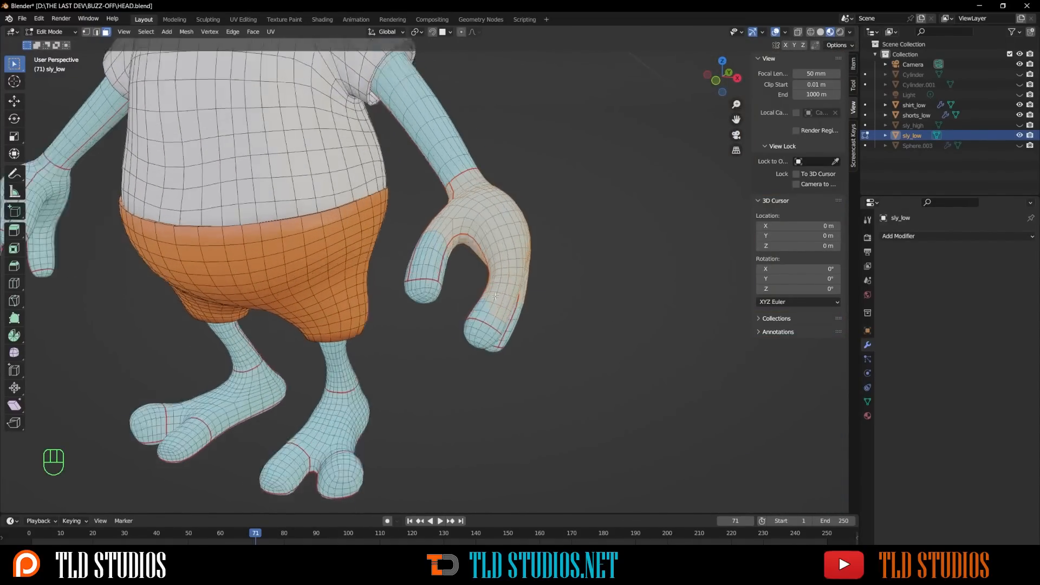
Step: Remove stray faces from the selection edge on the outer finger and check the glove area from all sides
middle_drag(529, 328, 570, 349)
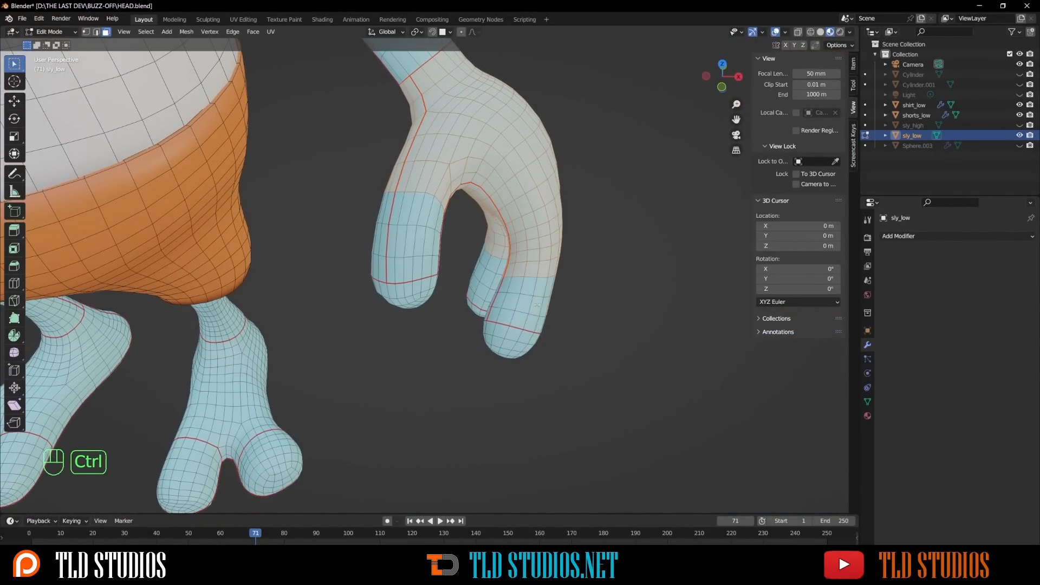
middle_drag(536, 305, 481, 319)
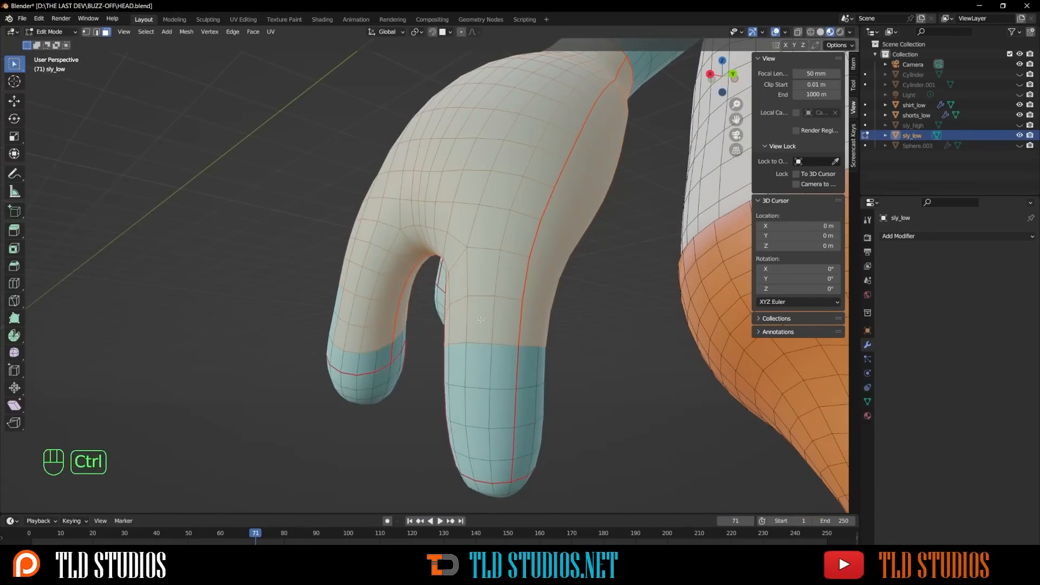
ctrl+drag(343, 337, 320, 312)
middle_drag(428, 320, 352, 299)
scroll(338, 327, up, 5)
scroll(339, 327, down, 8)
scroll(350, 301, up, 3)
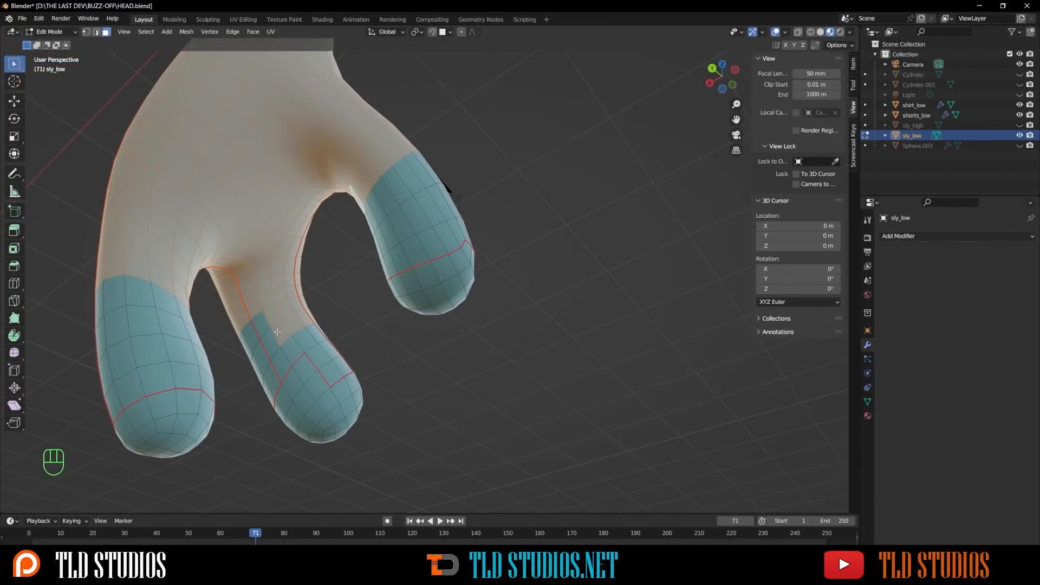
middle_drag(279, 326, 515, 348)
scroll(490, 342, down, 2)
scroll(513, 348, up, 2)
Step: Duplicate the selected hand faces in place and separate the copy into its own object
key(shift+d)
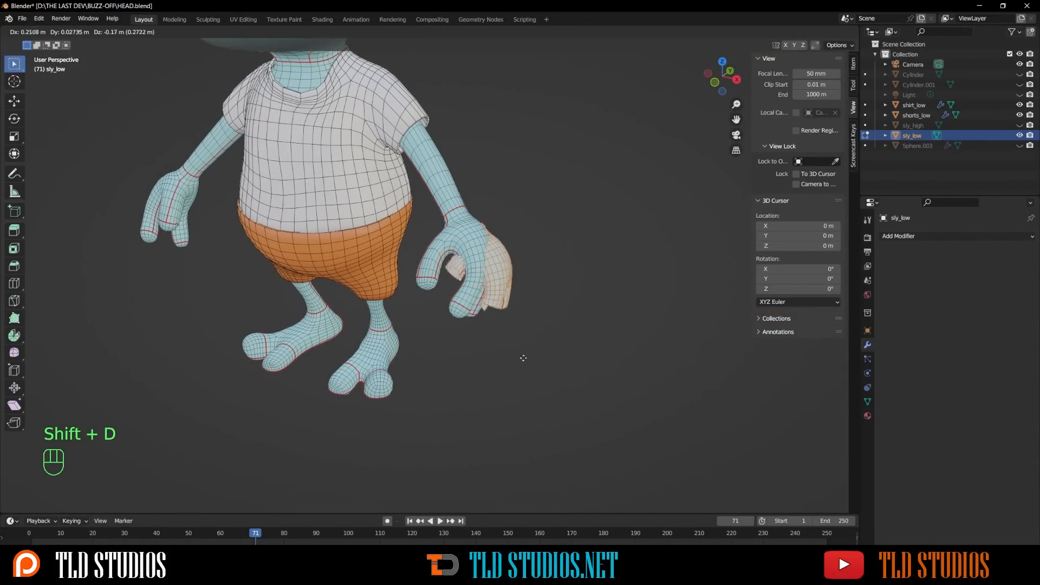
right_click(518, 351)
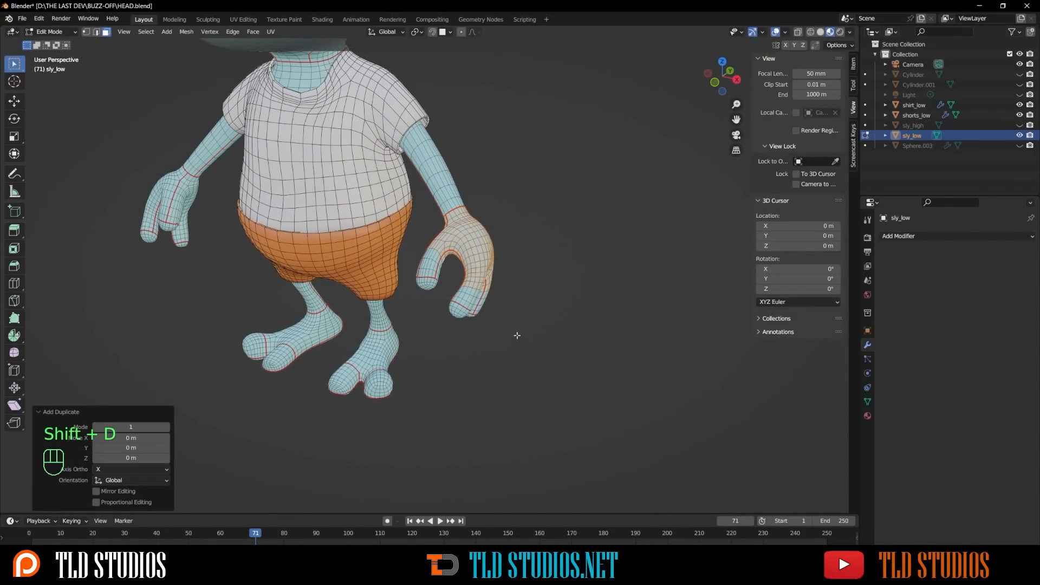
key(p)
click(534, 327)
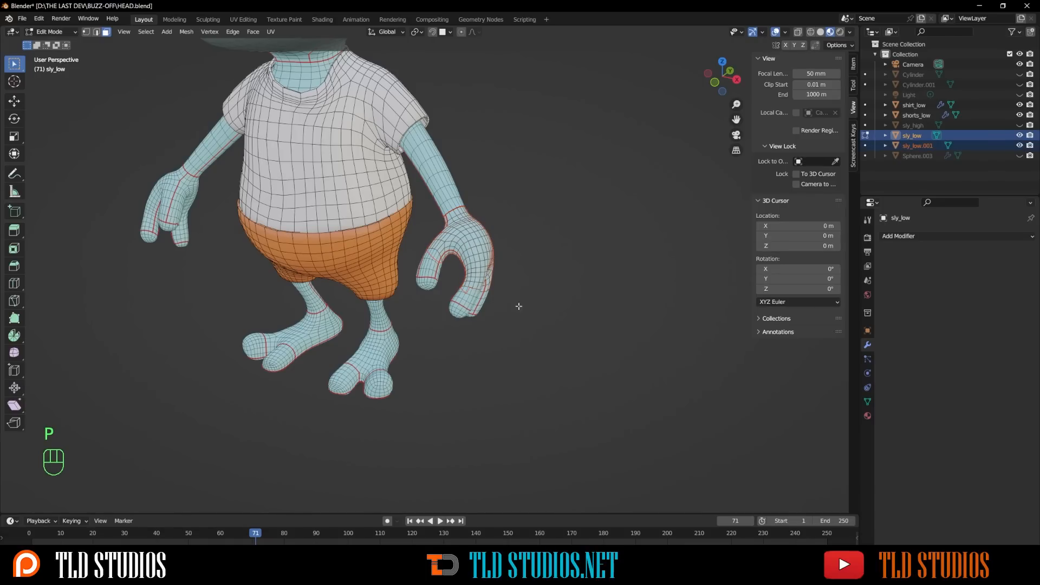
Step: Return to Object Mode and rename the separated hand piece to glove_low
click(50, 32)
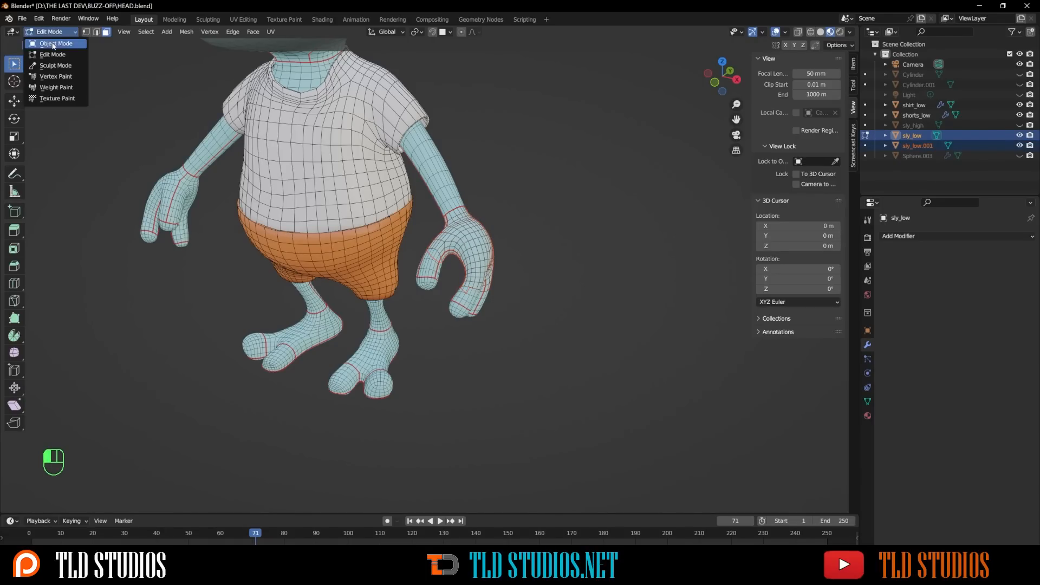
click(51, 41)
click(479, 238)
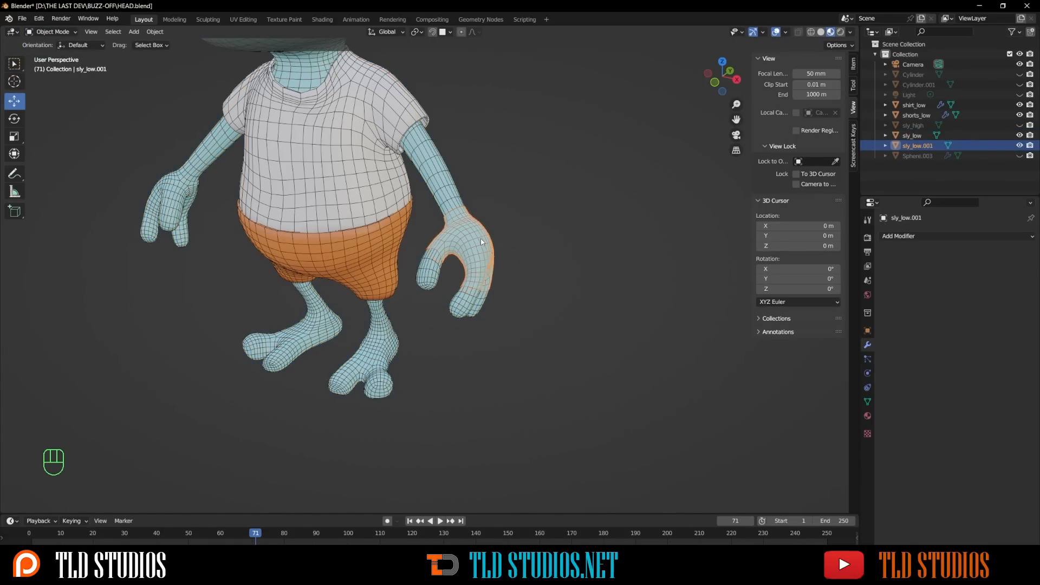
middle_drag(480, 239, 450, 239)
key(F2)
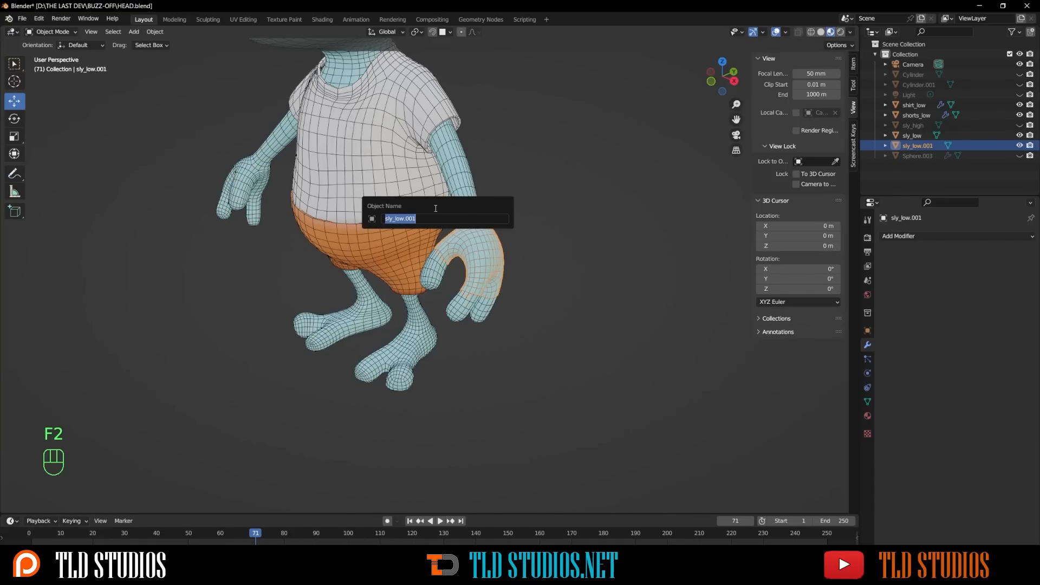
text(glove_low)
key(Return)
Step: Add a Solidify modifier to the glove_low object
click(544, 277)
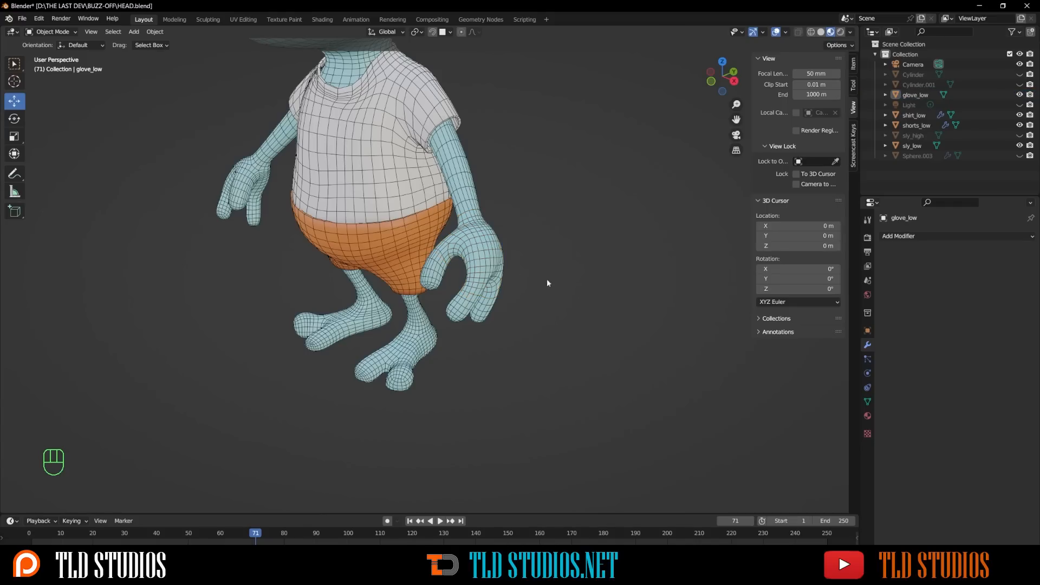
click(478, 246)
click(484, 250)
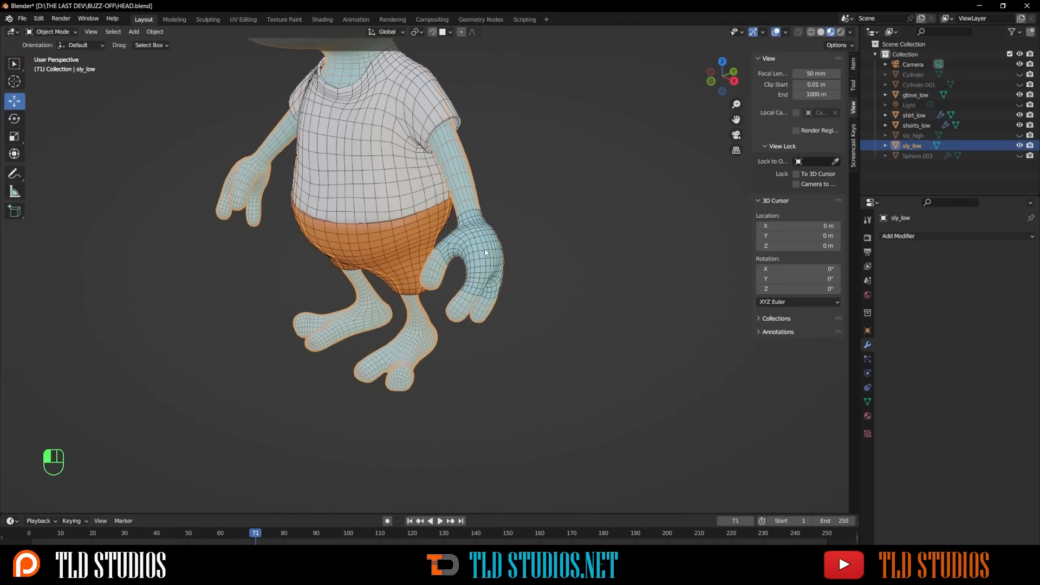
click(483, 252)
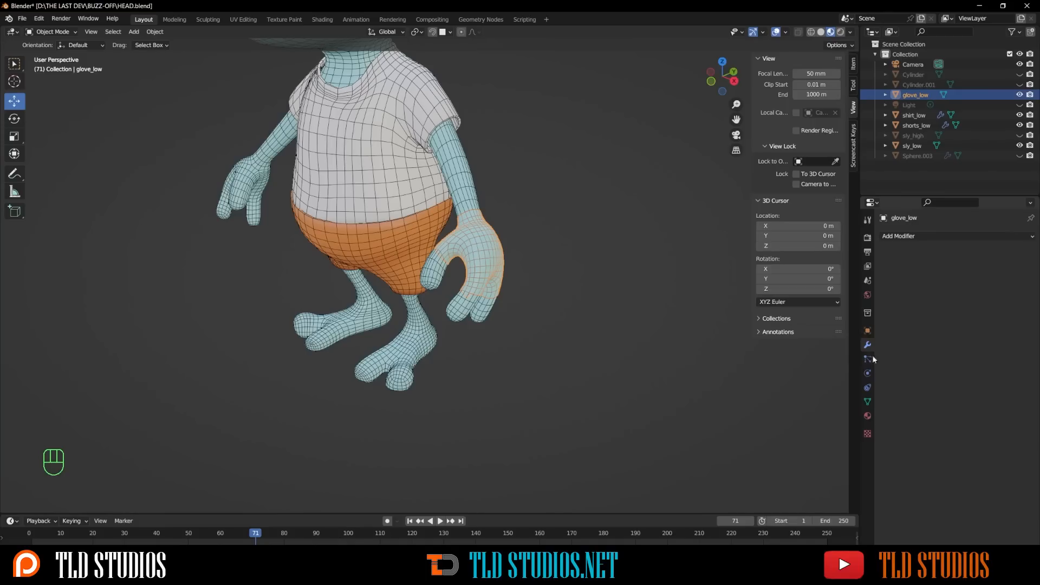
click(899, 236)
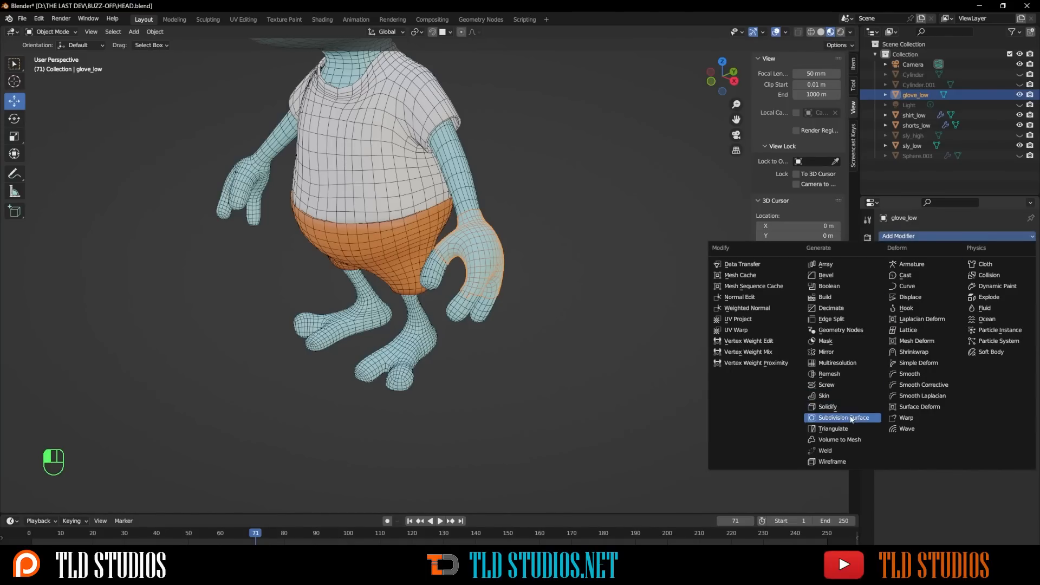
click(814, 410)
scroll(524, 301, up, 3)
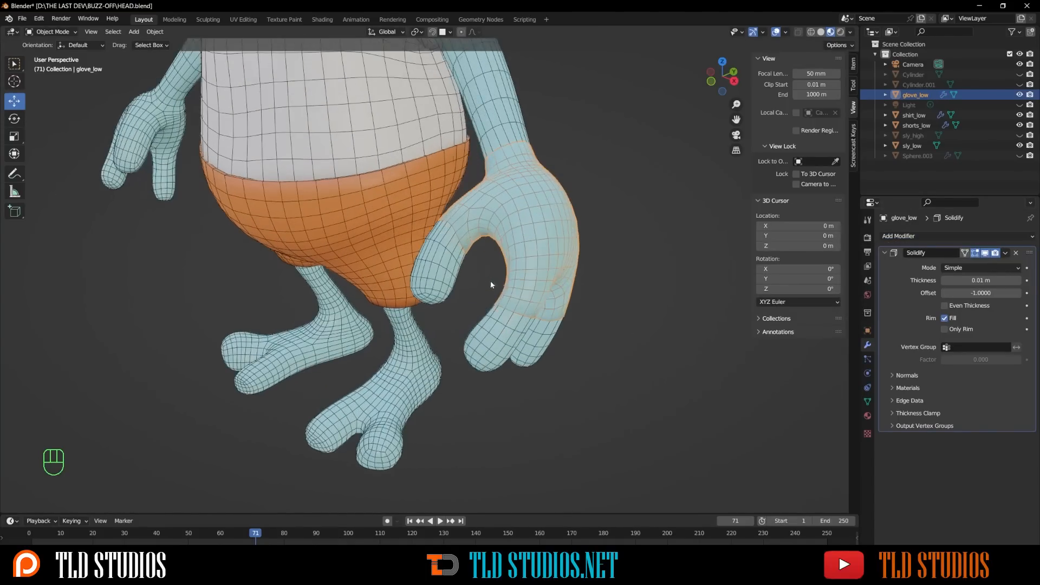
Step: Set the Solidify thickness of glove_low to -0.016 m so the glove stands out from the hand
click(980, 280)
text(-0.1)
key(Return)
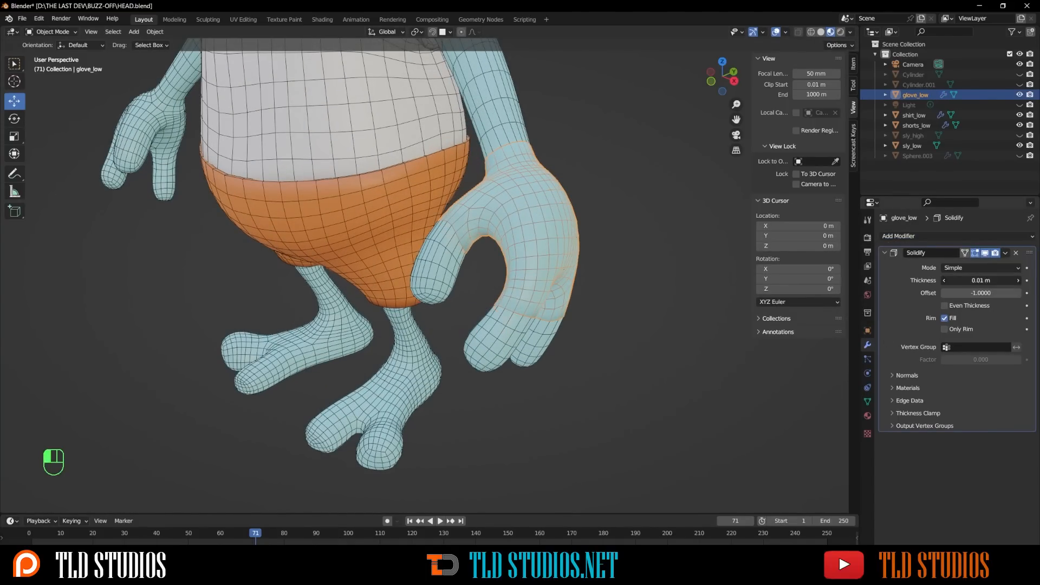
mouse_move(980, 280)
mouse_down()
mouse_move(1009, 280)
mouse_move(1000, 280)
mouse_up()
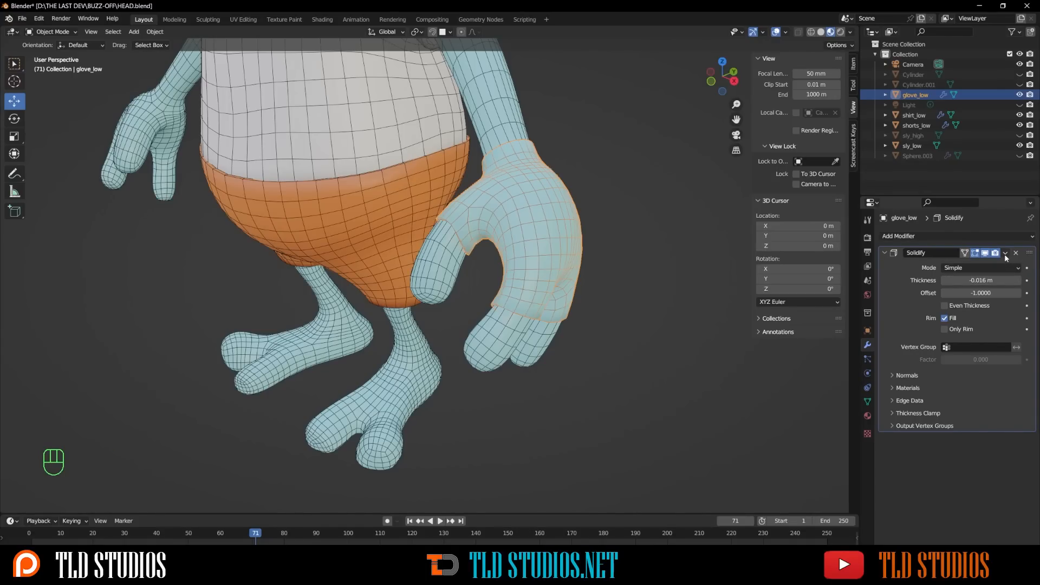
Step: Replace the body material on glove_low with a new material that has a bright green base color
click(867, 416)
click(987, 386)
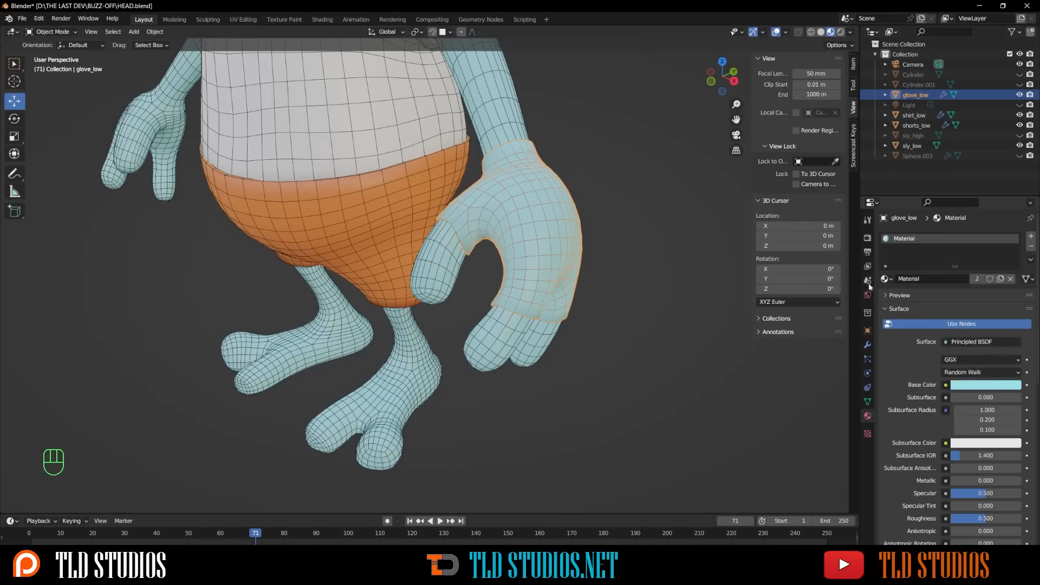
click(1029, 246)
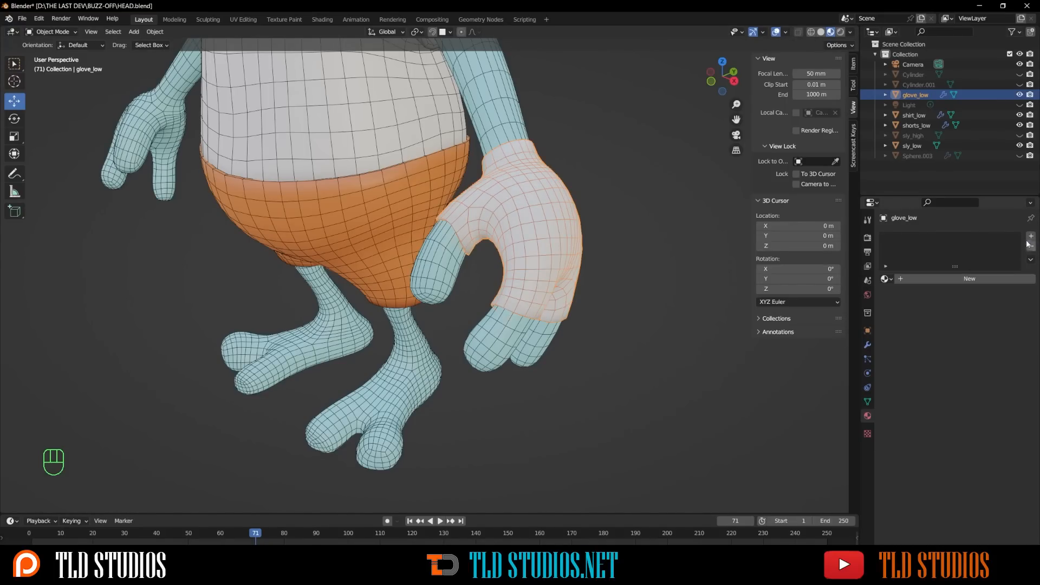
click(975, 278)
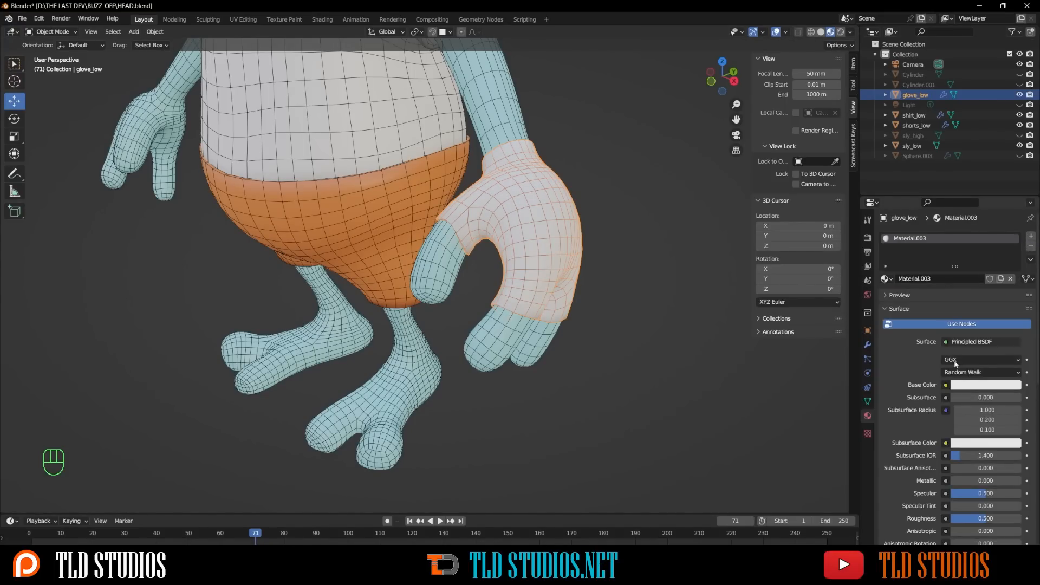
click(975, 385)
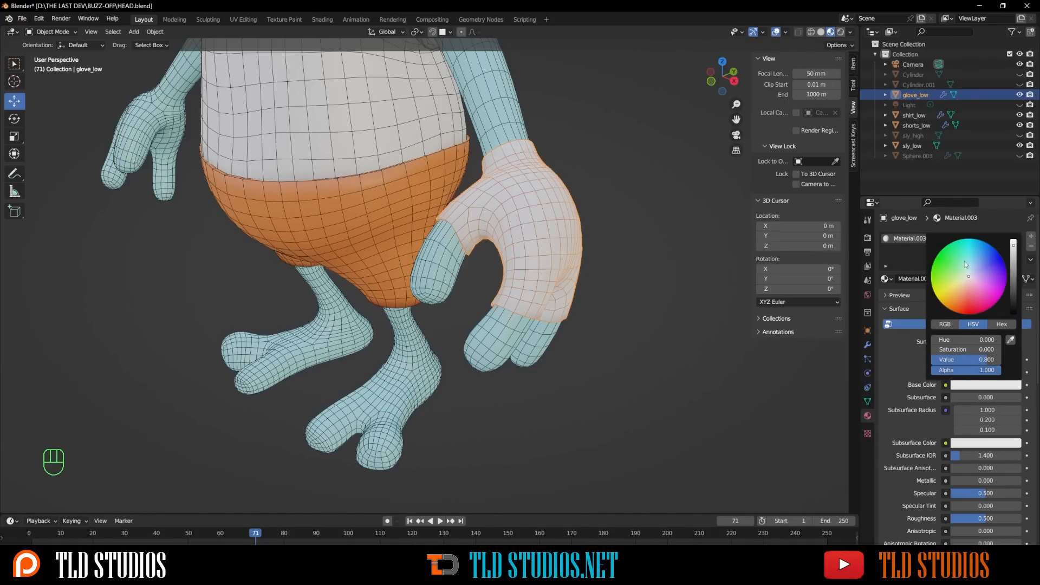
click(945, 260)
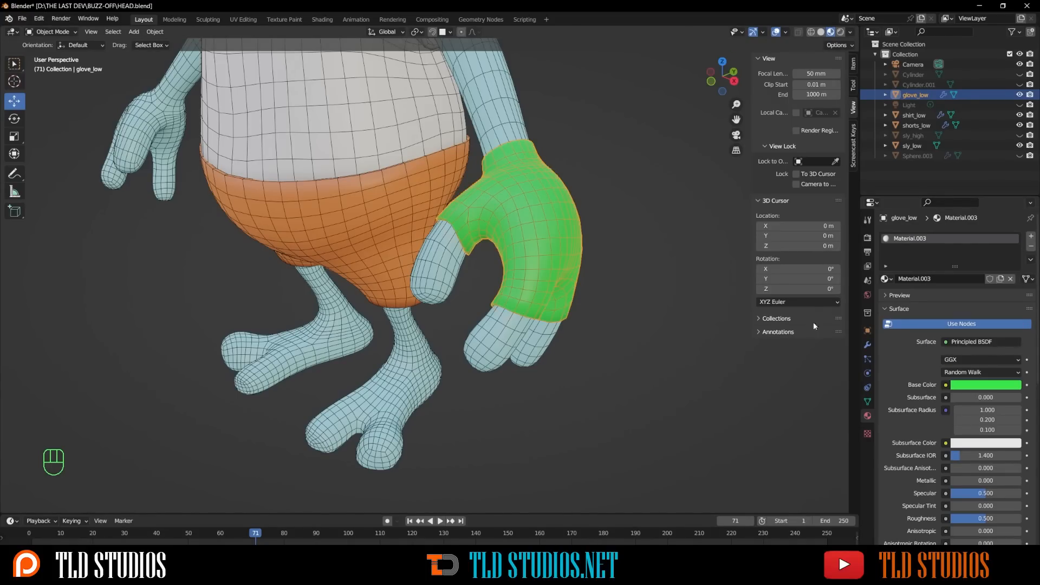
click(645, 242)
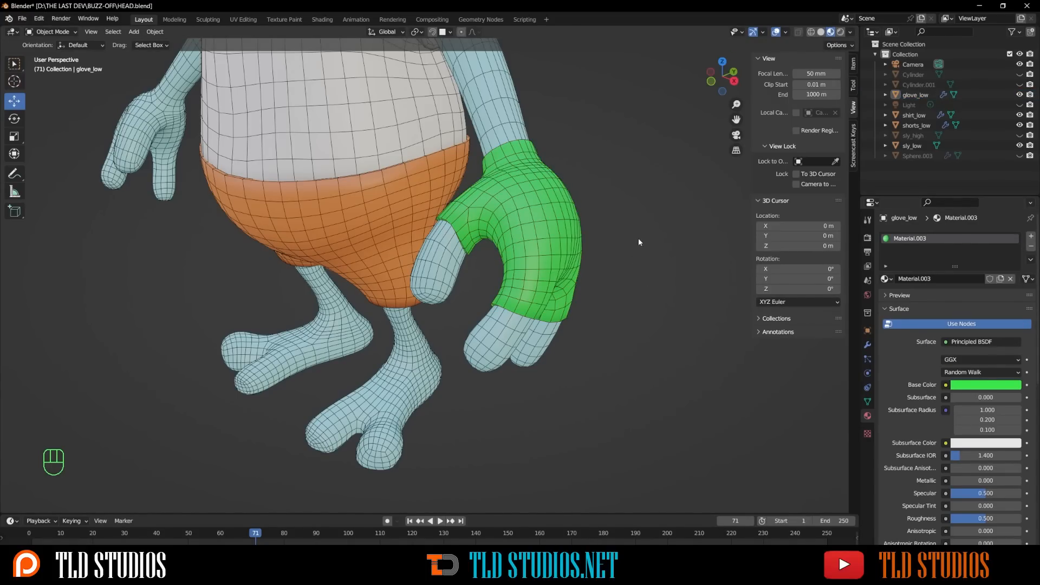
Step: Add a Mirror modifier on the X axis to the green glove_low object
scroll(623, 244, down, 5)
middle_drag(501, 259, 520, 242)
scroll(460, 254, up, 3)
mouse_move(455, 254)
middle_down()
mouse_move(483, 260)
mouse_move(463, 241)
middle_up()
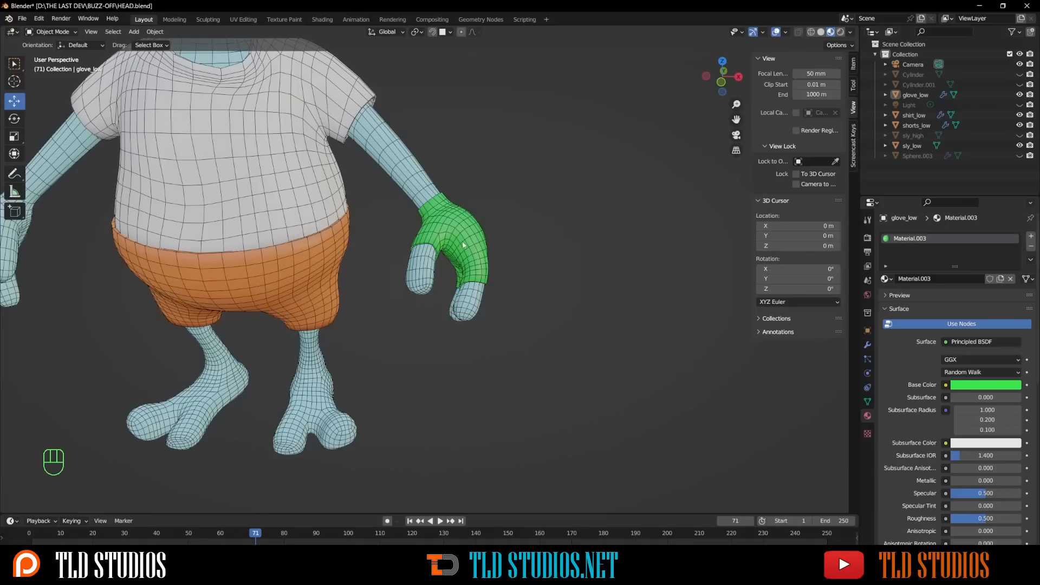
click(463, 241)
scroll(462, 242, down, 3)
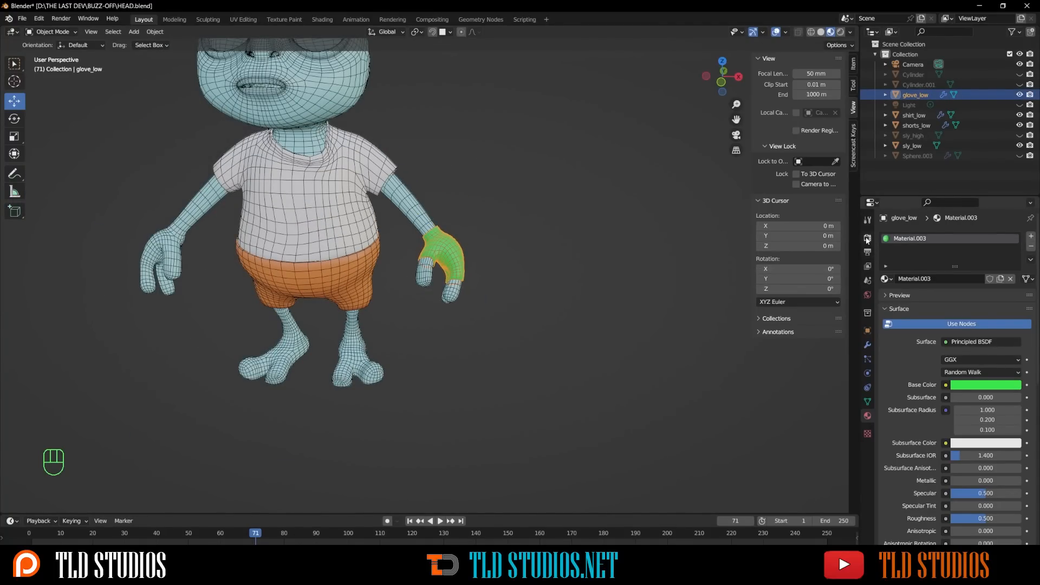
click(867, 344)
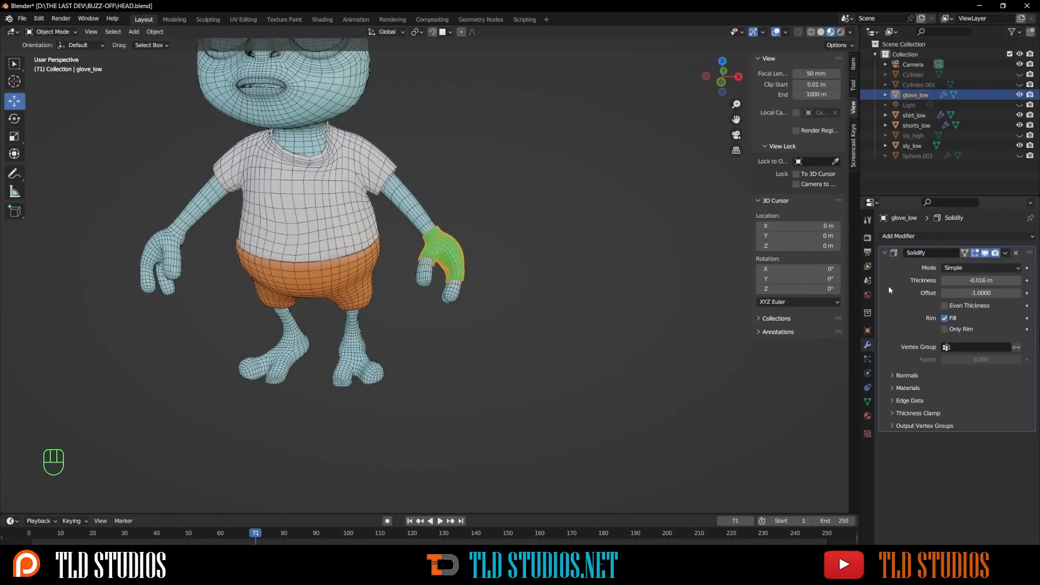
click(918, 235)
click(824, 351)
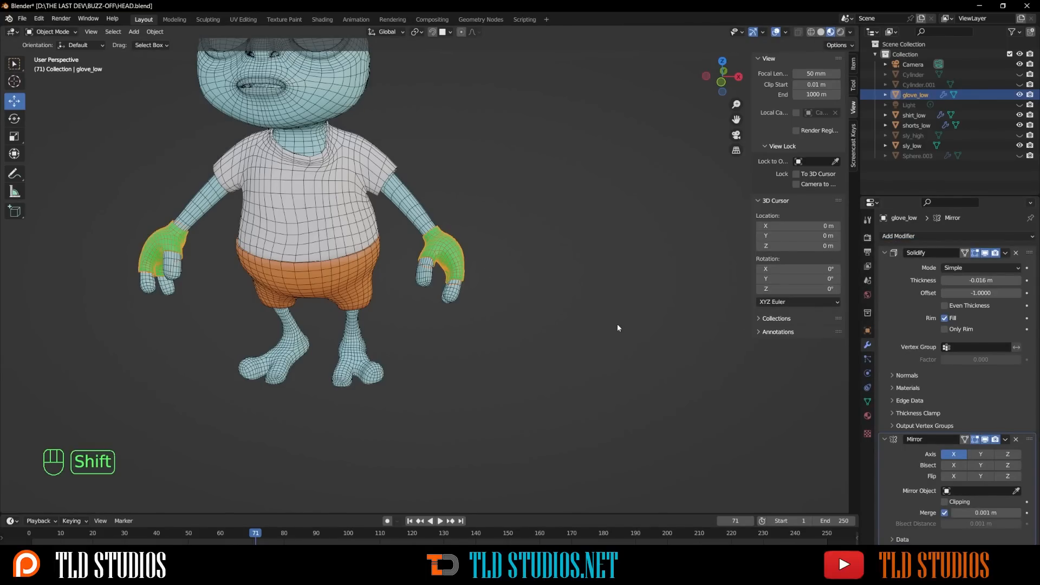
Step: Set sly_low as the mirror object of the glove's Mirror modifier and deselect the glove
shift+middle_drag(623, 328, 751, 389)
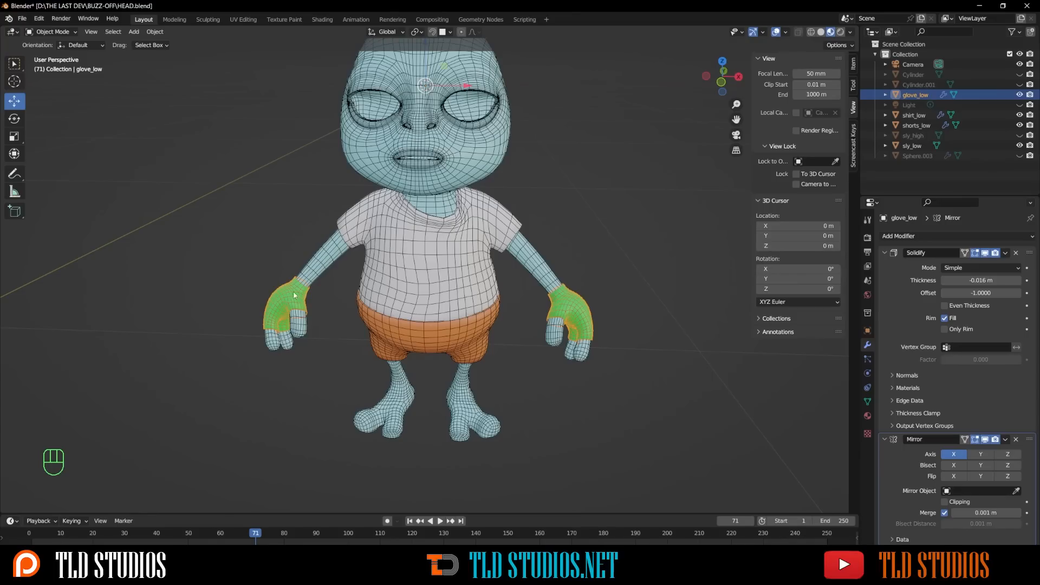
click(1016, 490)
click(464, 155)
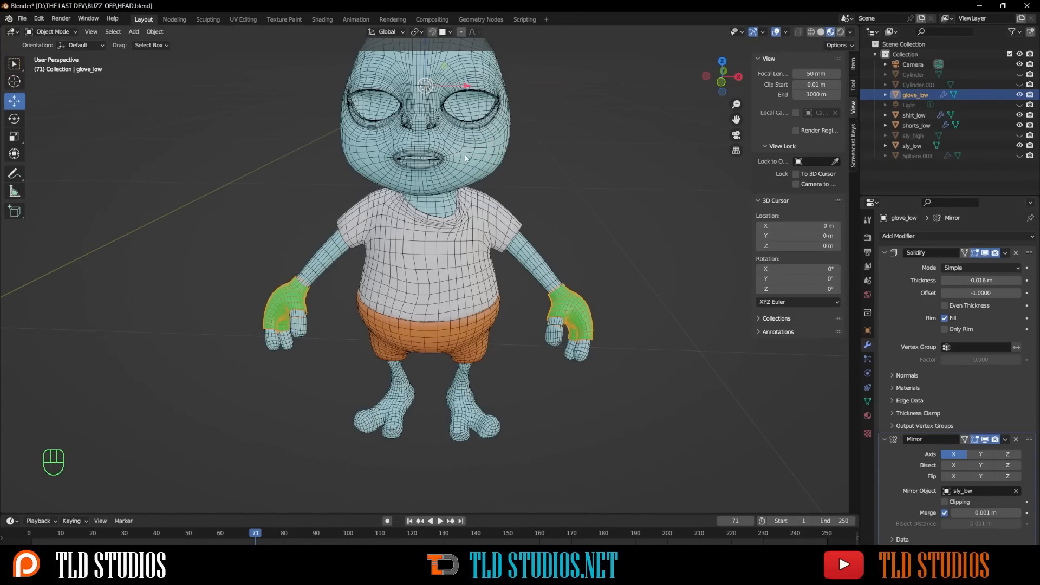
click(571, 227)
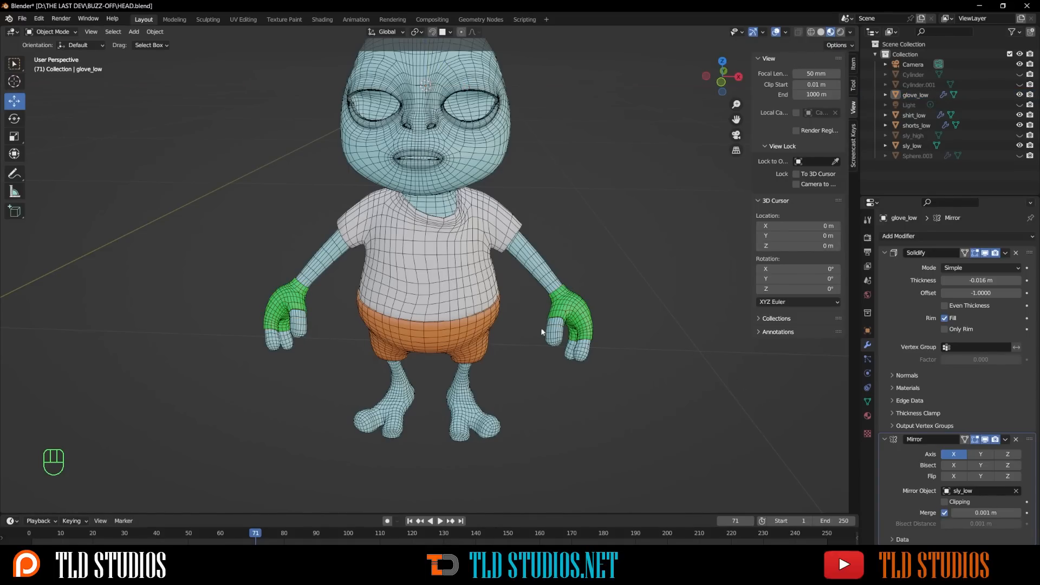
Step: Examine the dressed character from the front and sides, checking the shirt, shorts and both gloves
middle_drag(468, 347, 459, 320)
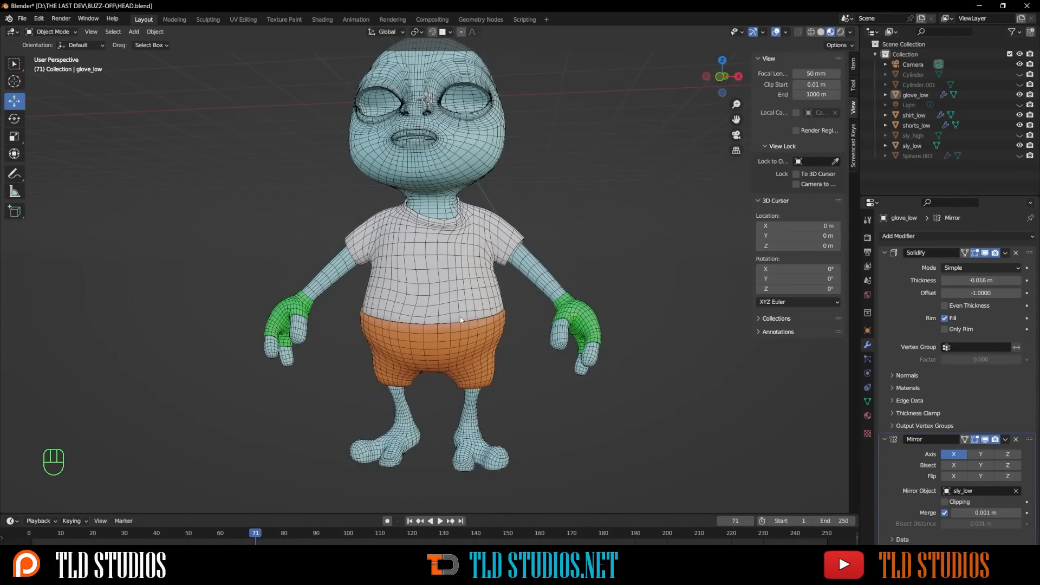
scroll(460, 316, down, 1)
scroll(466, 403, up, 2)
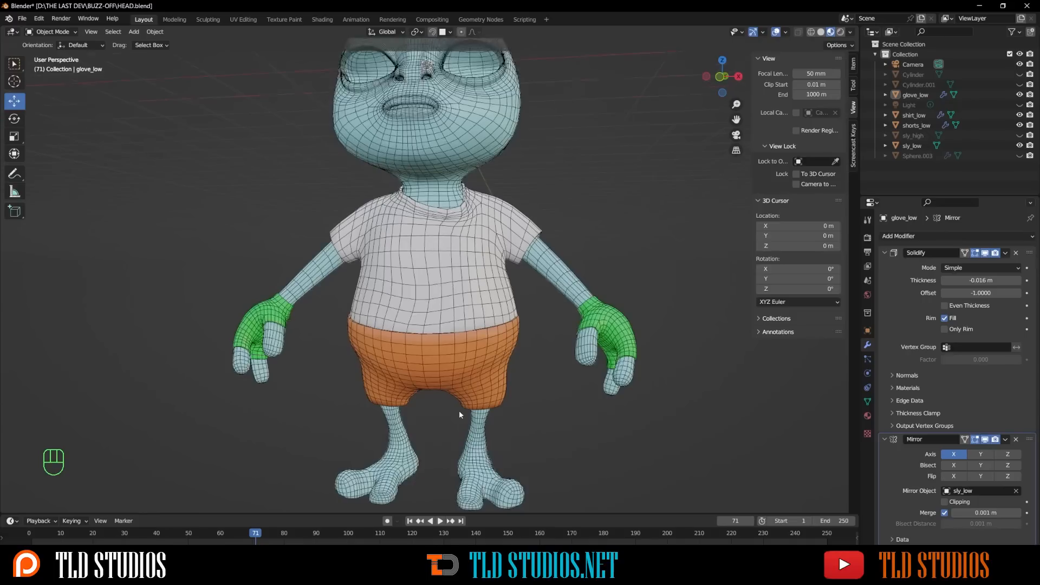
middle_drag(454, 360, 533, 377)
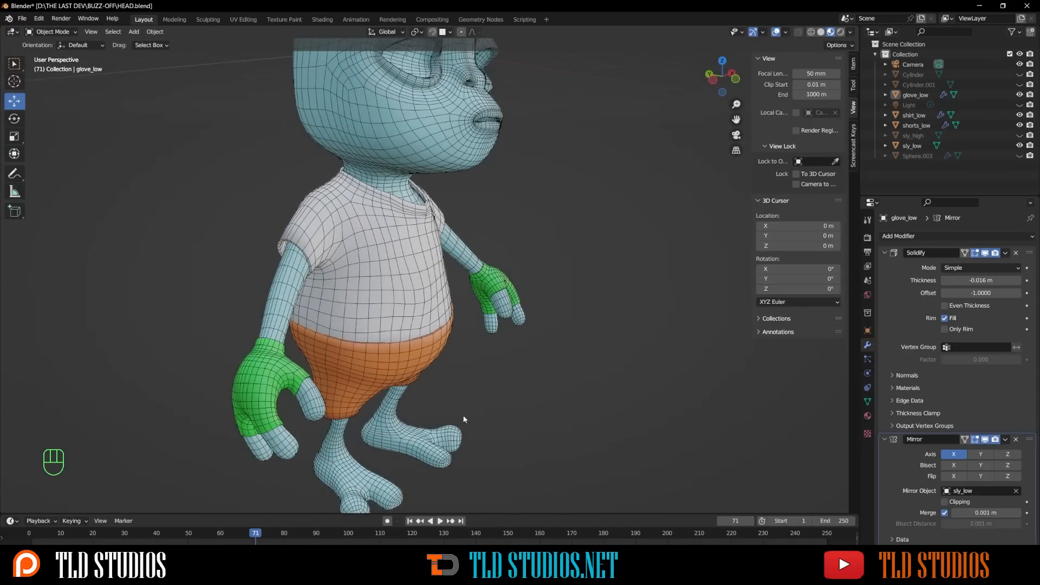
scroll(414, 328, down, 4)
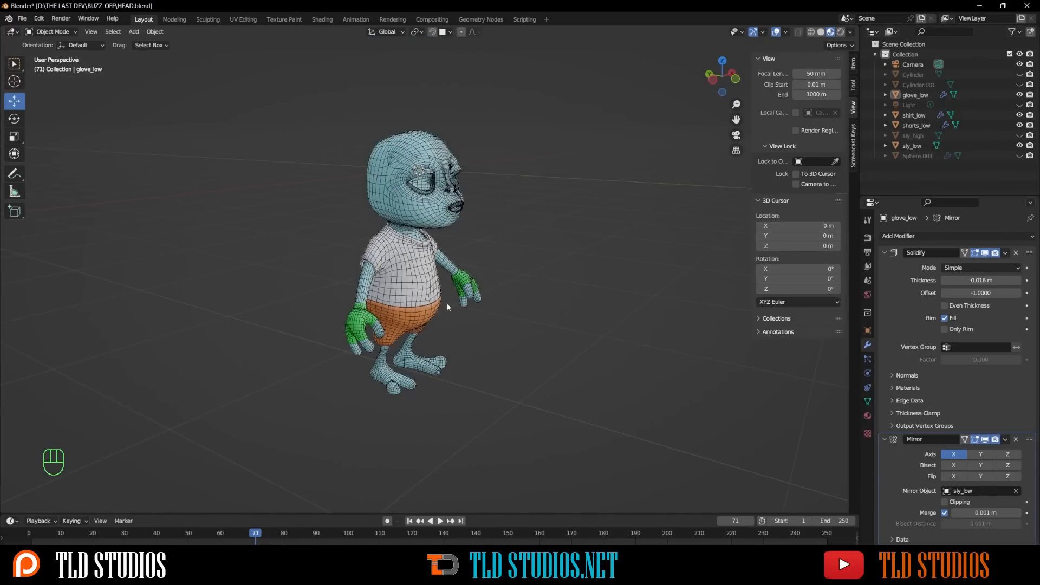
middle_drag(448, 304, 412, 294)
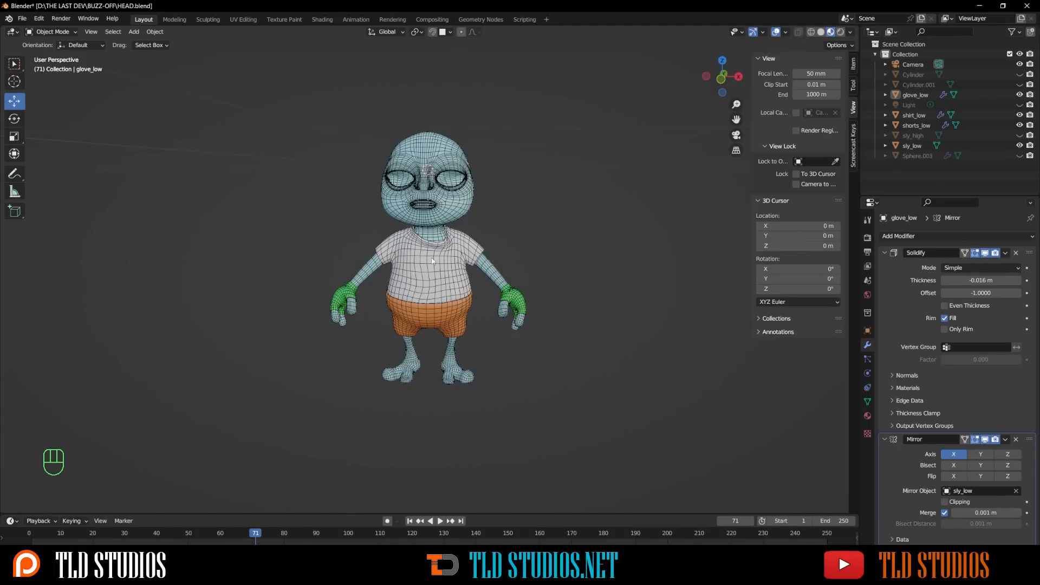
middle_drag(411, 288, 376, 259)
middle_drag(475, 260, 438, 270)
scroll(437, 275, up, 3)
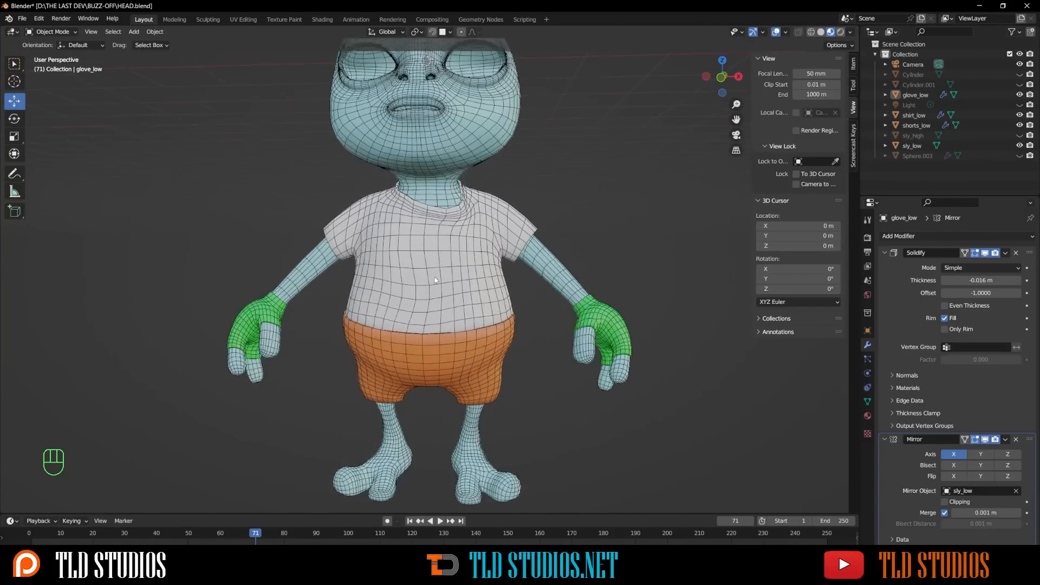
Step: Hide the shirt_low and shorts_low objects to expose the body's torso and waist
scroll(453, 343, up, 4)
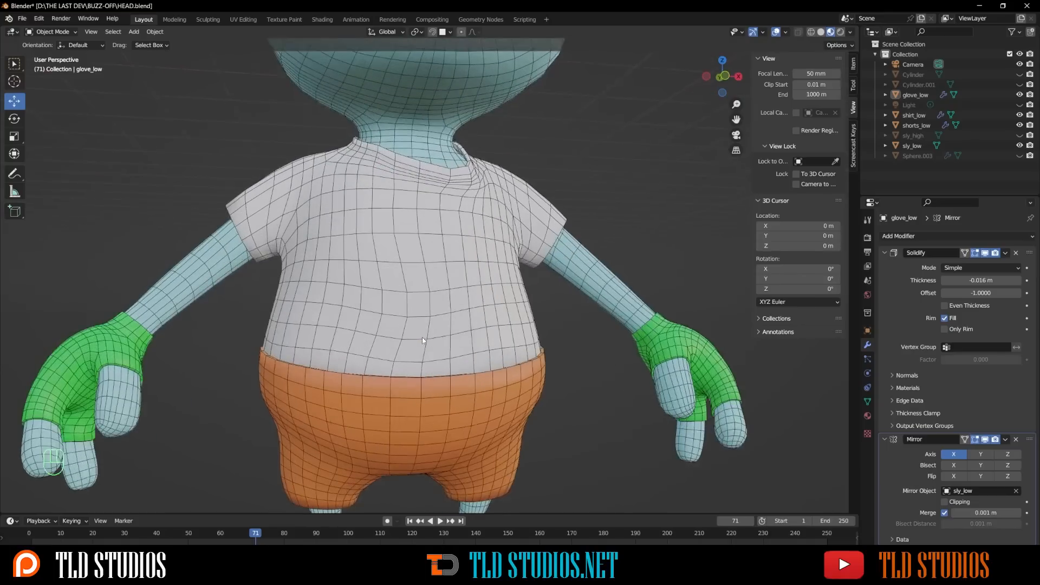
click(432, 374)
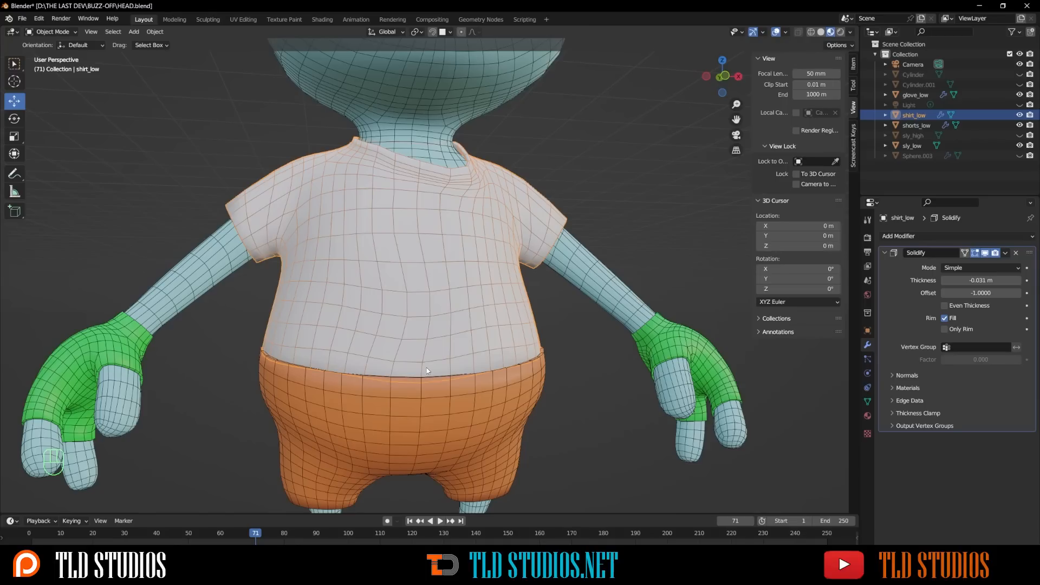
key(h)
click(396, 368)
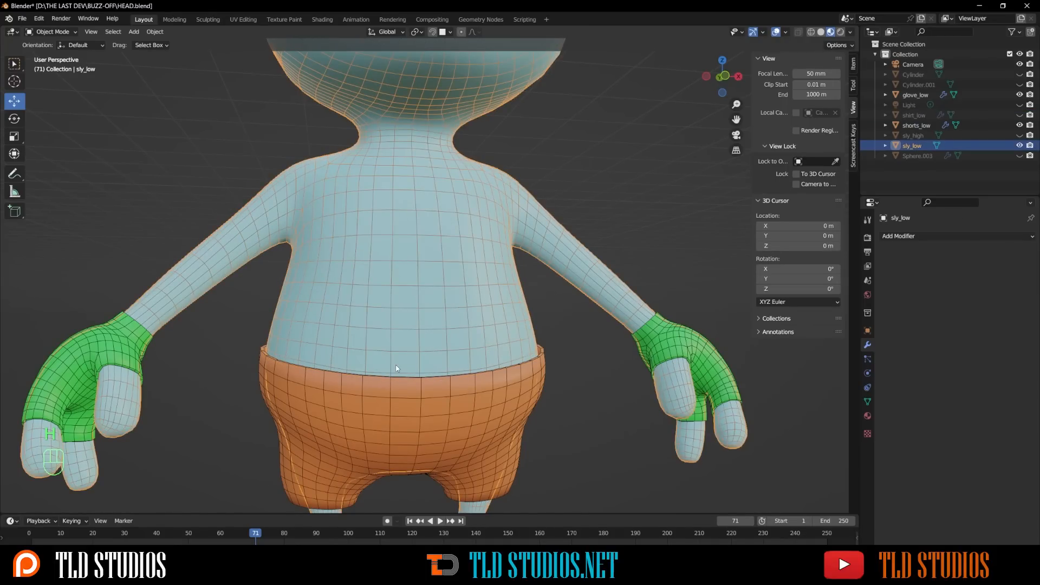
click(396, 385)
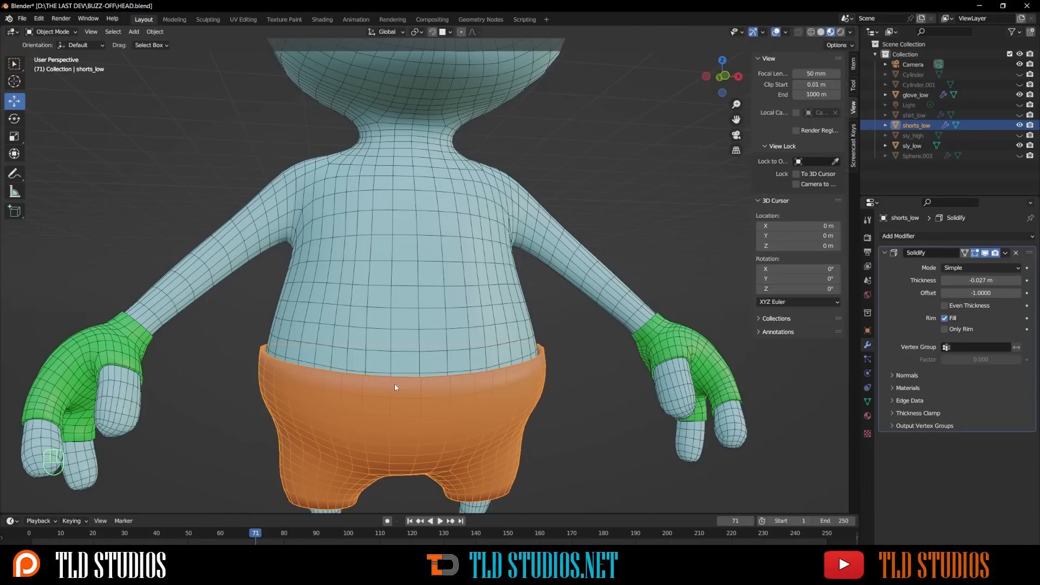
key(h)
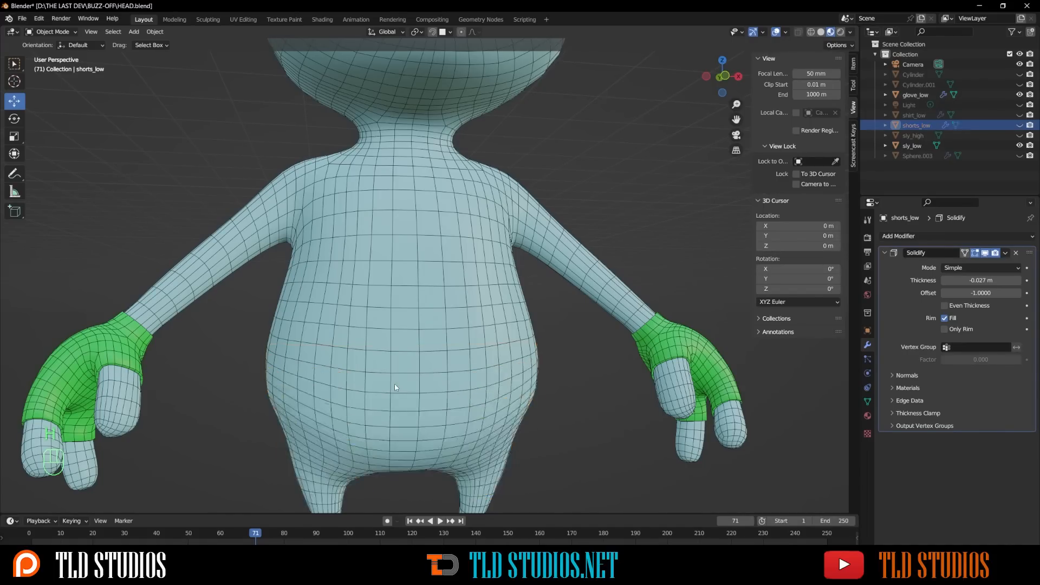
Step: In Edit Mode on sly_low, select the two face loops directly above and below the waist seam
click(394, 383)
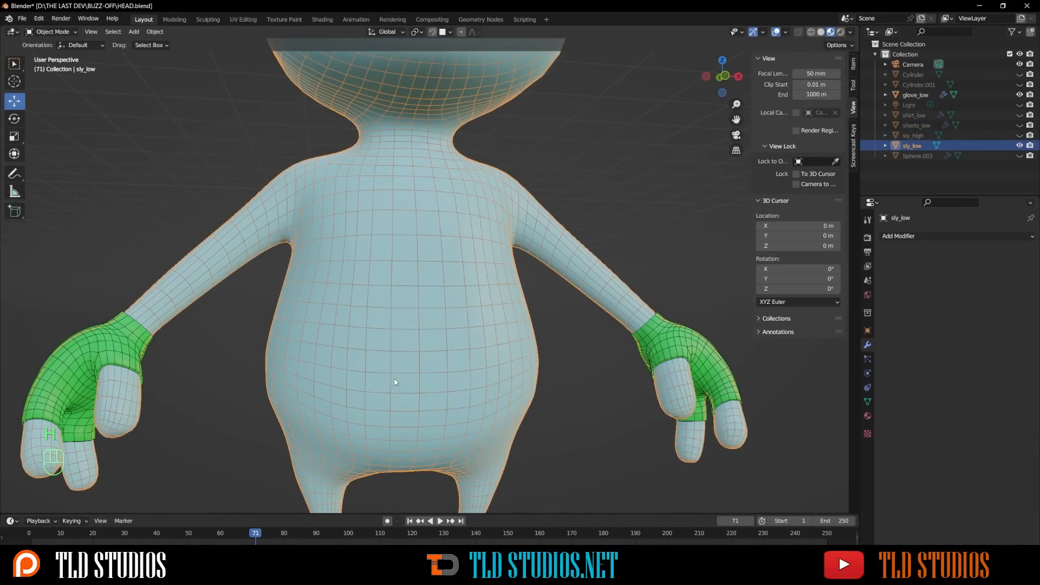
key(Tab)
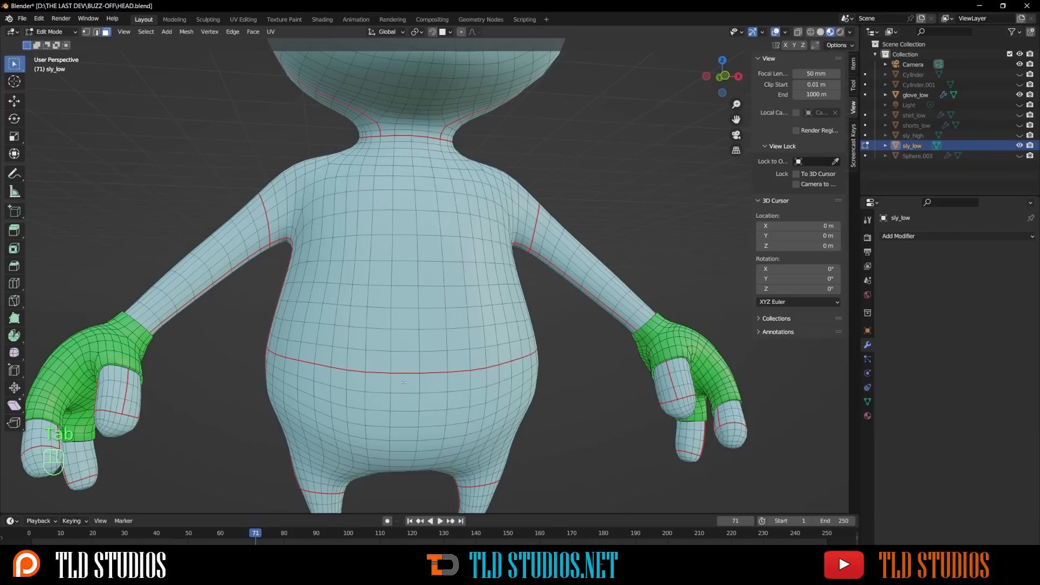
key(3)
alt+click(423, 386)
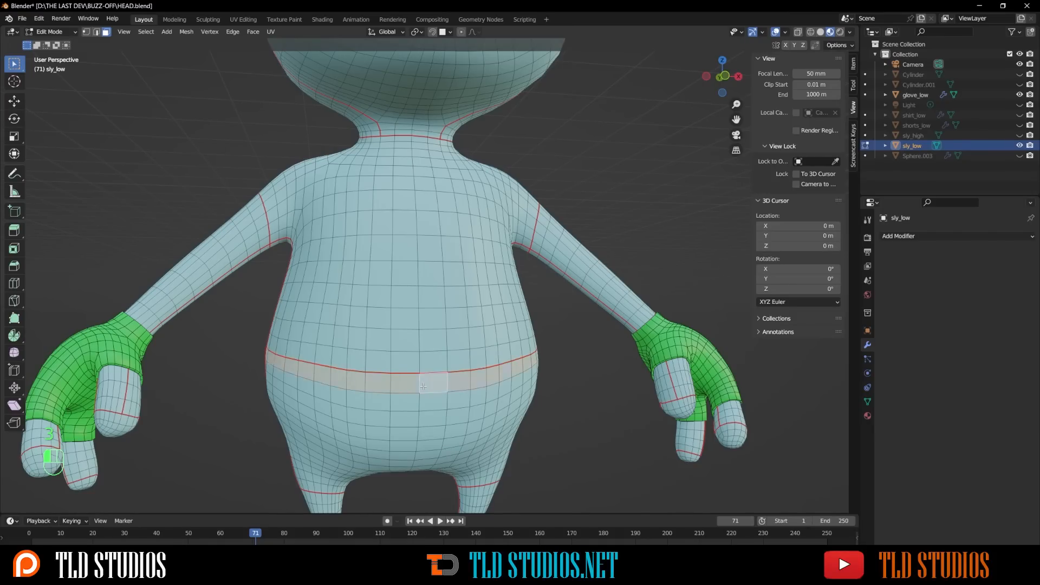
key(shift)
mouse_move(418, 365)
middle_down()
mouse_move(280, 361)
mouse_move(427, 379)
middle_up()
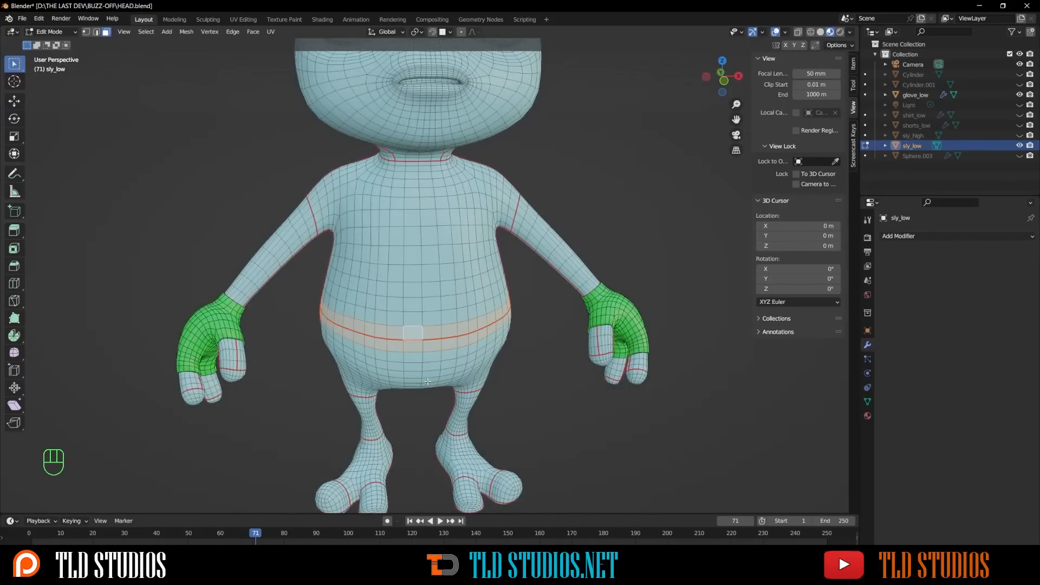
Step: Duplicate the selected waist face loops in place and separate the copy into its own object
key(shift)
key(shift+d)
right_click(447, 388)
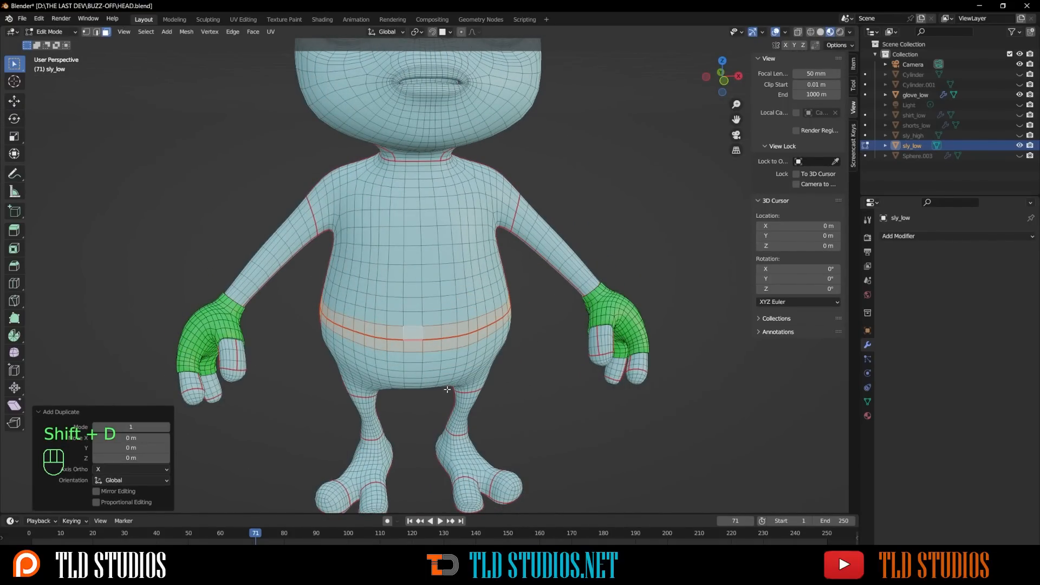
key(p)
click(446, 388)
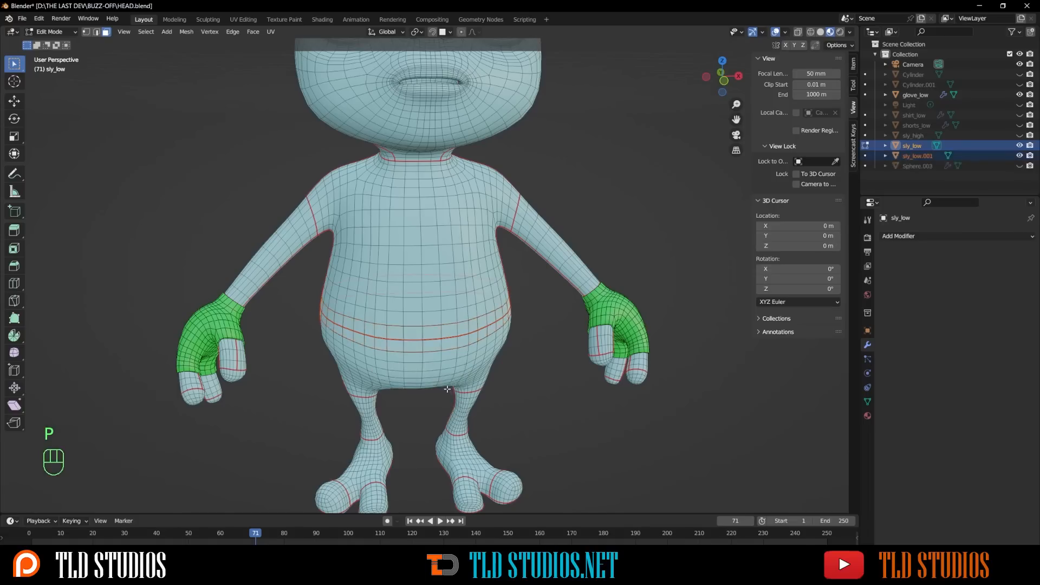
Step: Leave Edit Mode and rename the separated waist band object belt_low
key(Tab)
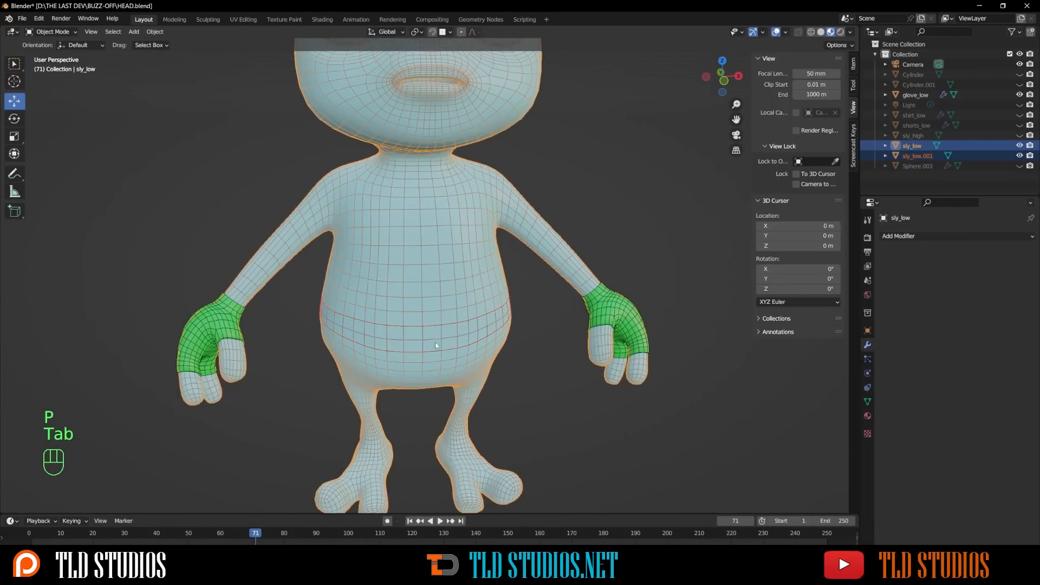
click(433, 334)
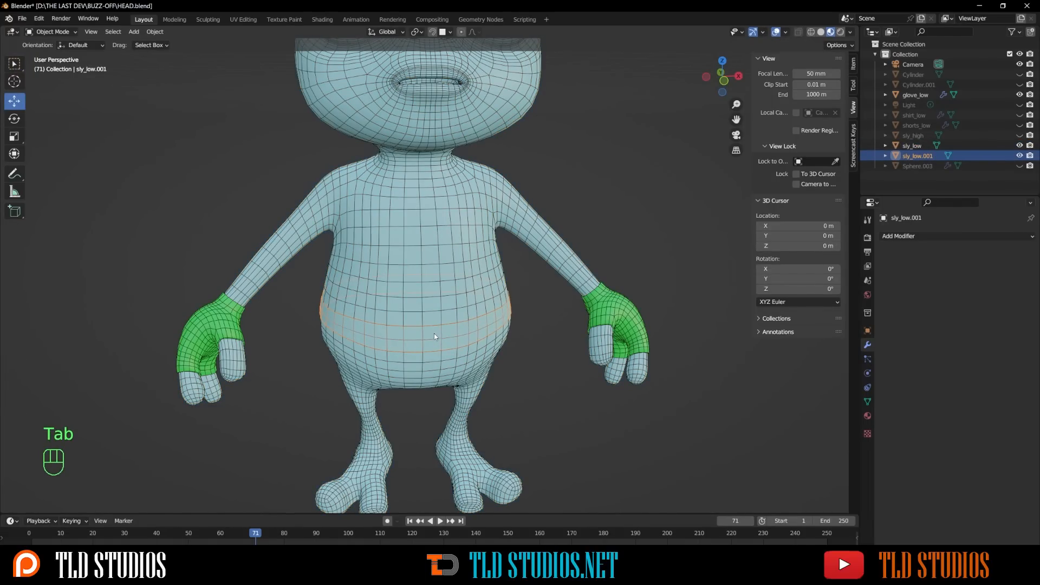
key(F2)
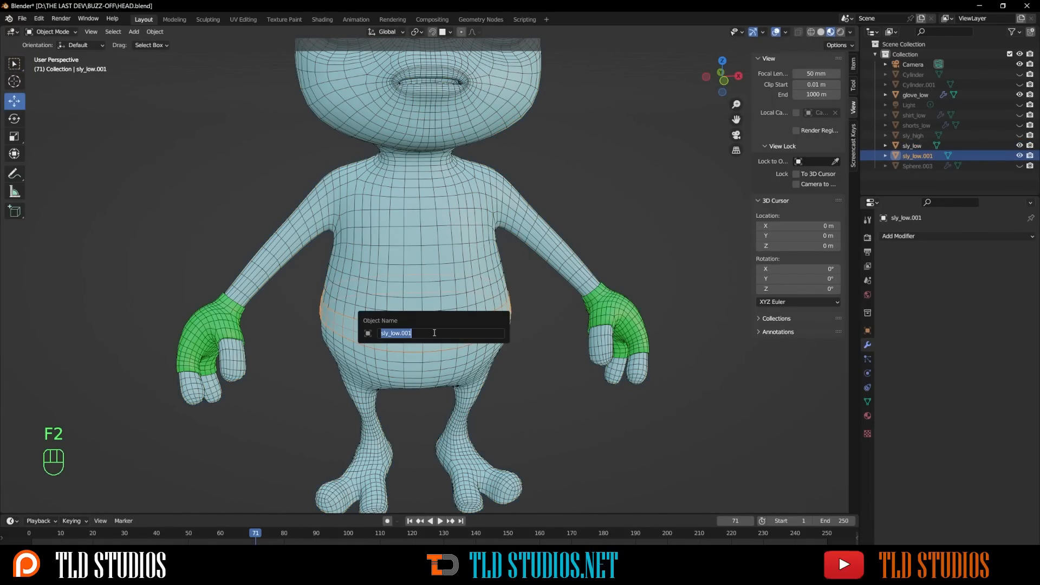
text(belt_low)
key(Return)
click(531, 341)
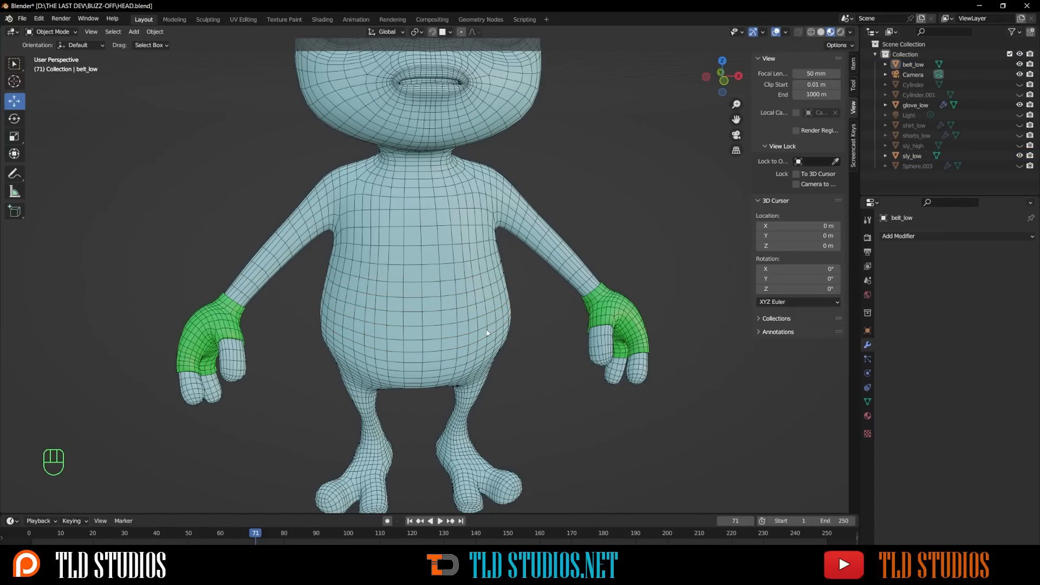
Step: Add a Solidify modifier to belt_low with a thickness of -0.06 m
click(486, 330)
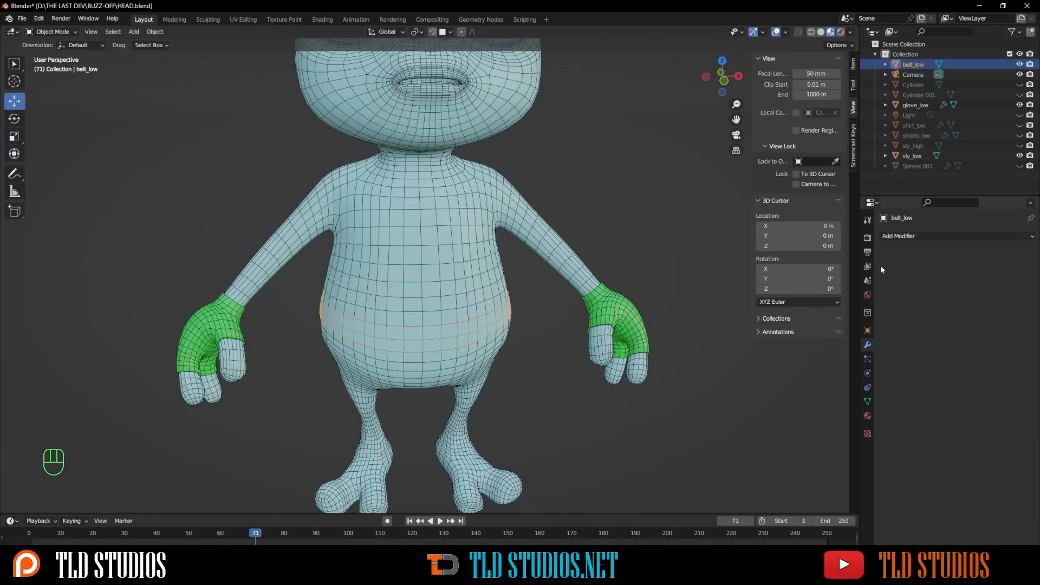
click(897, 236)
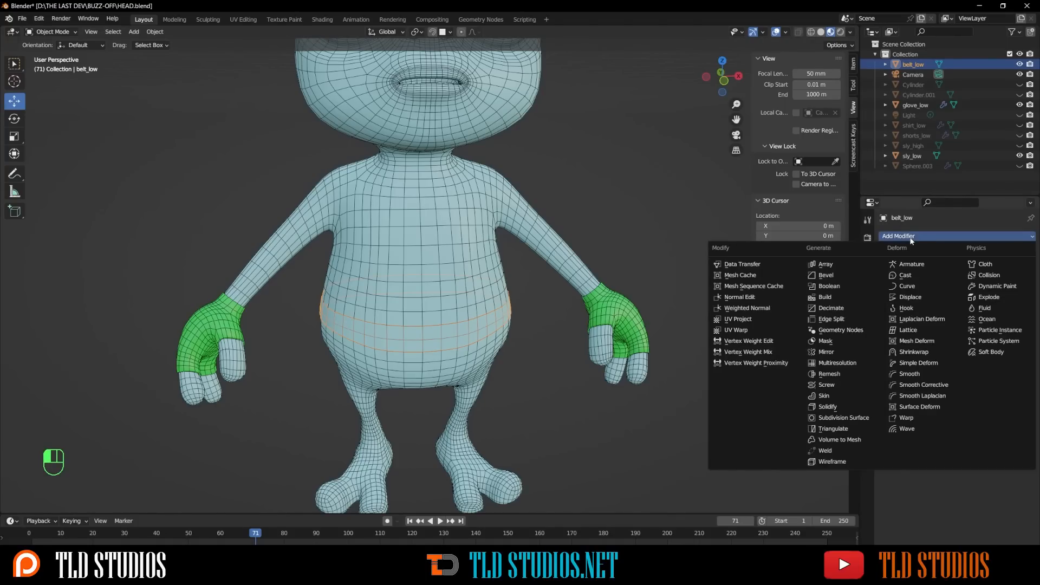
click(848, 410)
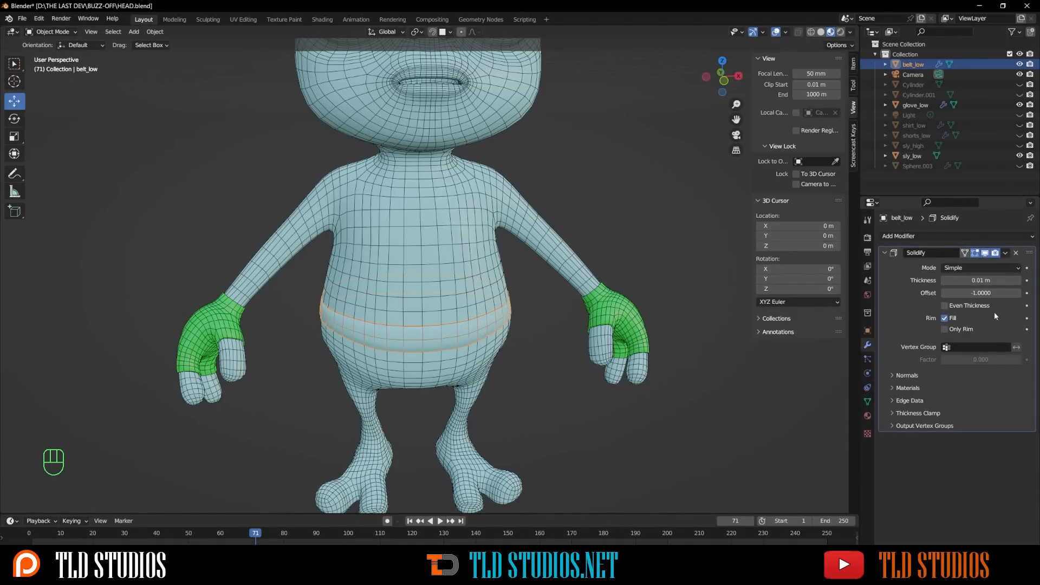
drag(980, 280, 956, 280)
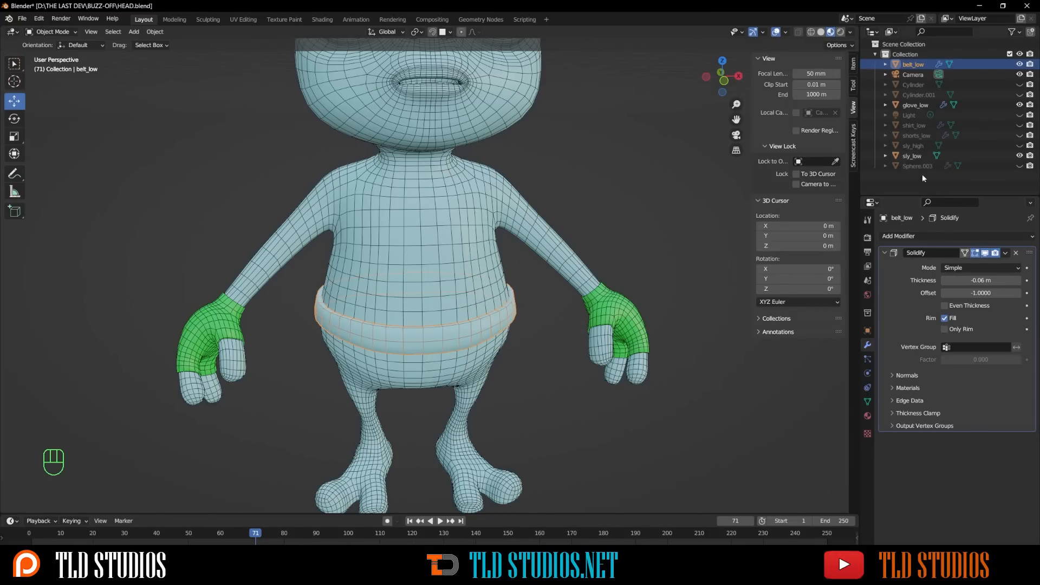
click(560, 347)
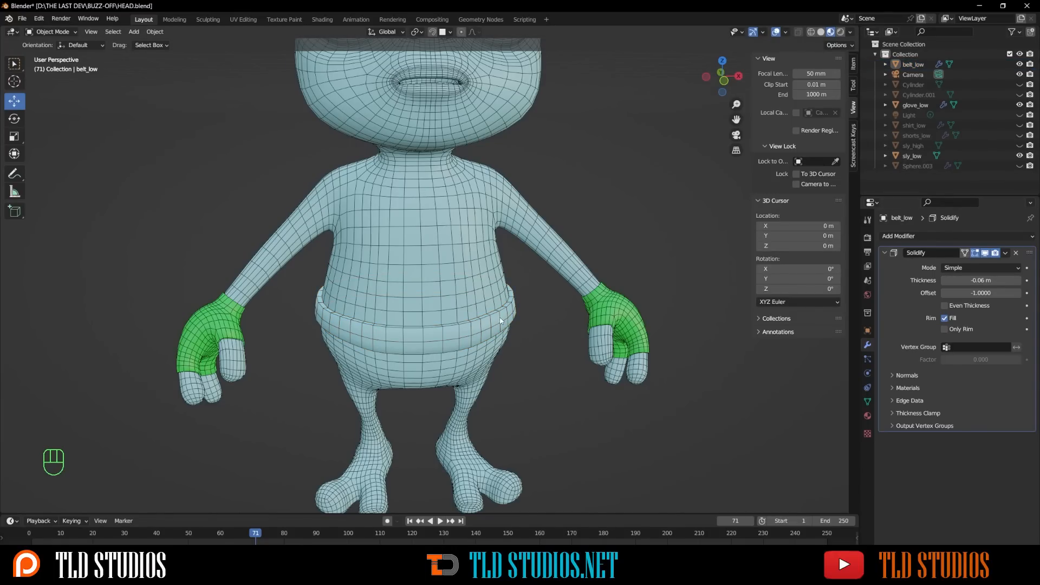
click(500, 321)
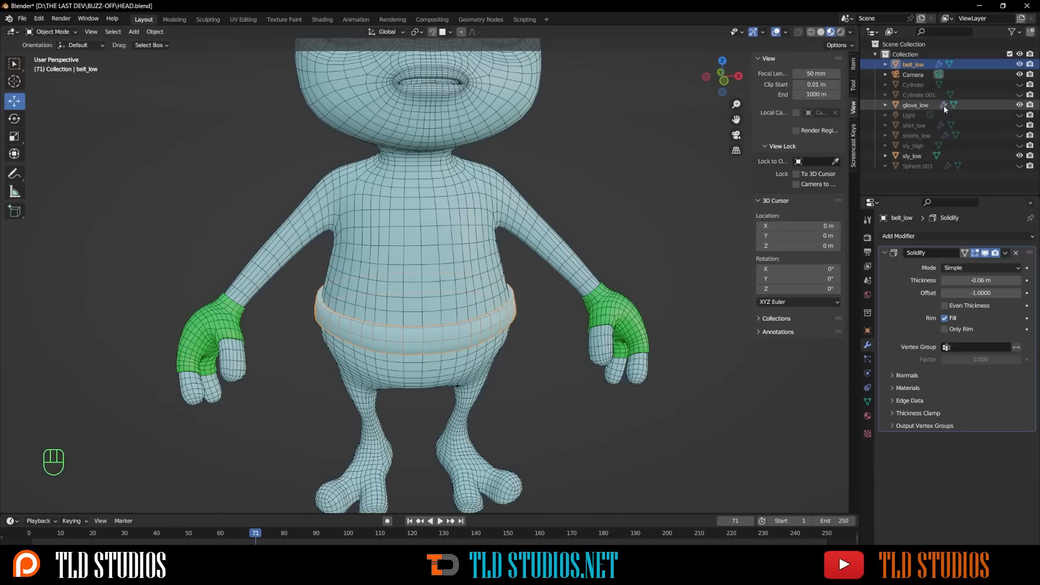
Step: Show the shorts_low and shirt_low objects again around the belt
click(1020, 135)
click(1019, 125)
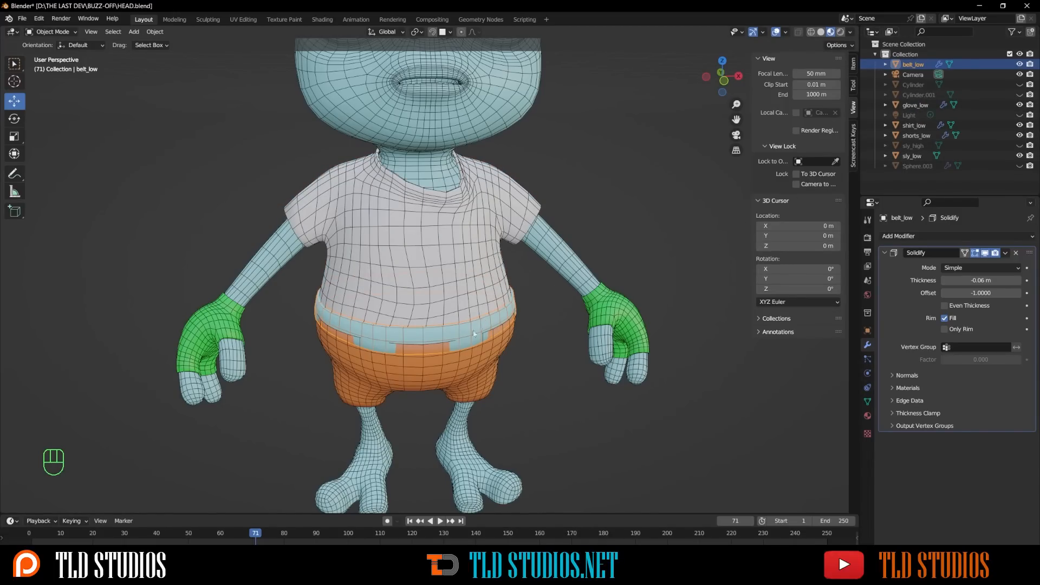
middle_drag(474, 333, 500, 307)
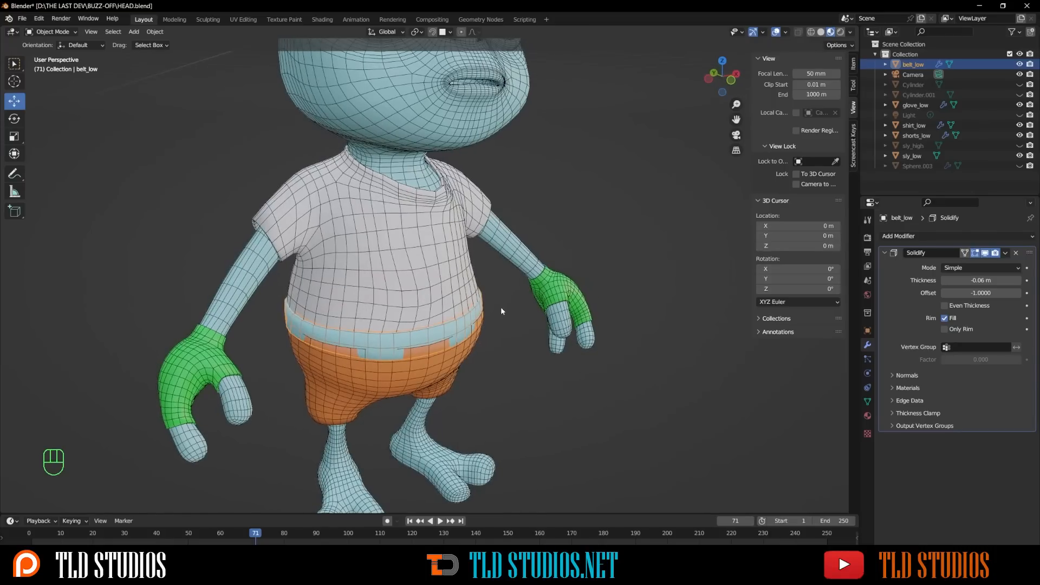
Step: In Sculpt Mode on belt_low, use the Grab brush to pull the belt outward so it clears the shorts around the waist
click(51, 31)
click(51, 67)
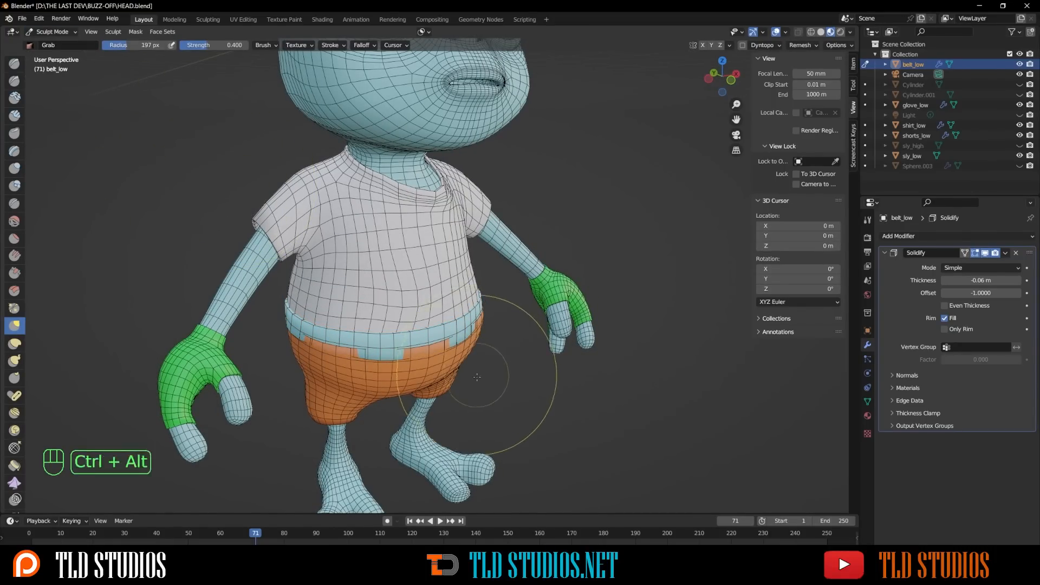
ctrl+alt+middle_drag(488, 373, 487, 322)
alt+middle_drag(501, 366, 579, 398)
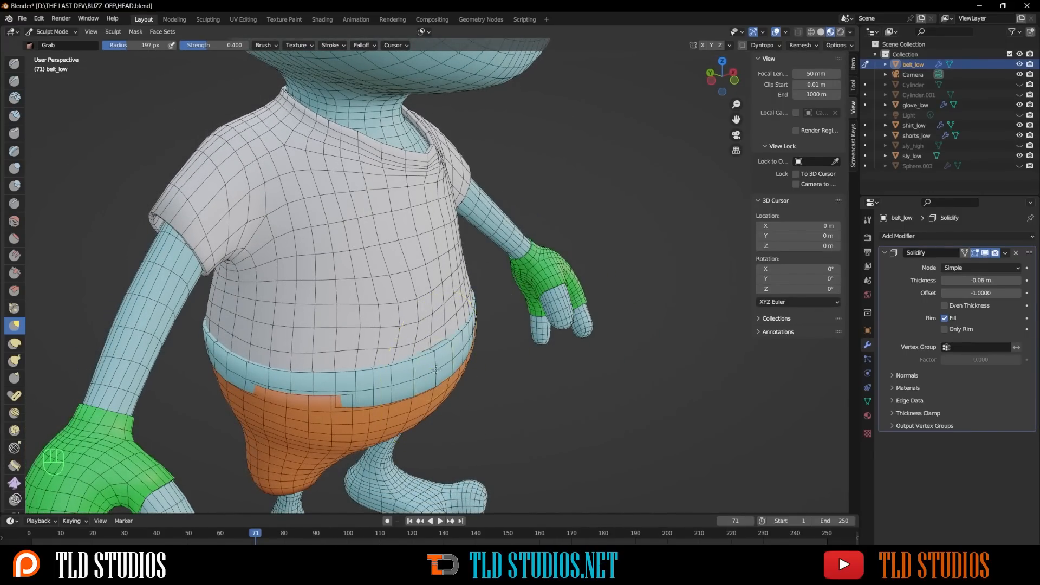
key(ctrl+z)
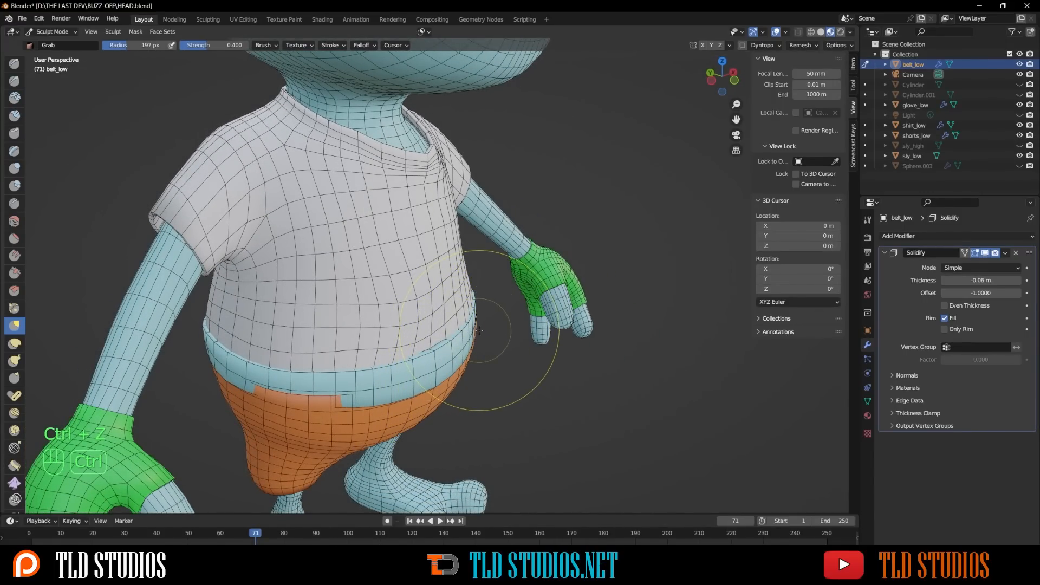
mouse_move(506, 369)
alt+middle_down()
mouse_move(575, 348)
mouse_move(517, 338)
mouse_move(328, 366)
alt+middle_up()
drag(316, 356, 313, 345)
mouse_move(368, 344)
alt+middle_down()
mouse_move(628, 391)
mouse_move(527, 351)
alt+middle_up()
mouse_move(527, 351)
alt+middle_down()
mouse_move(541, 357)
mouse_move(543, 344)
alt+middle_up()
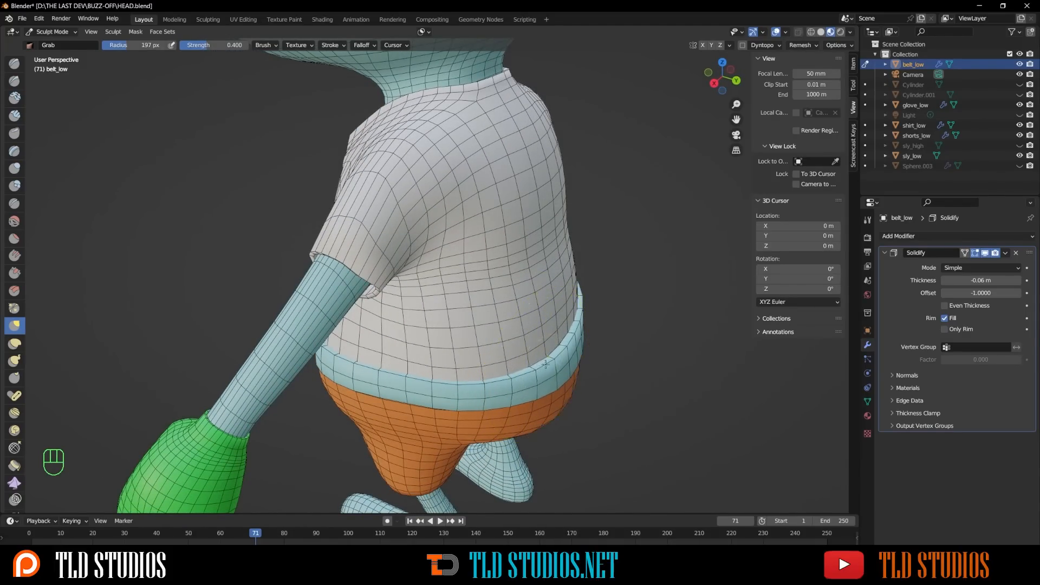
mouse_move(567, 343)
alt+middle_down()
mouse_move(585, 348)
mouse_move(538, 325)
mouse_move(433, 356)
mouse_move(533, 373)
alt+middle_up()
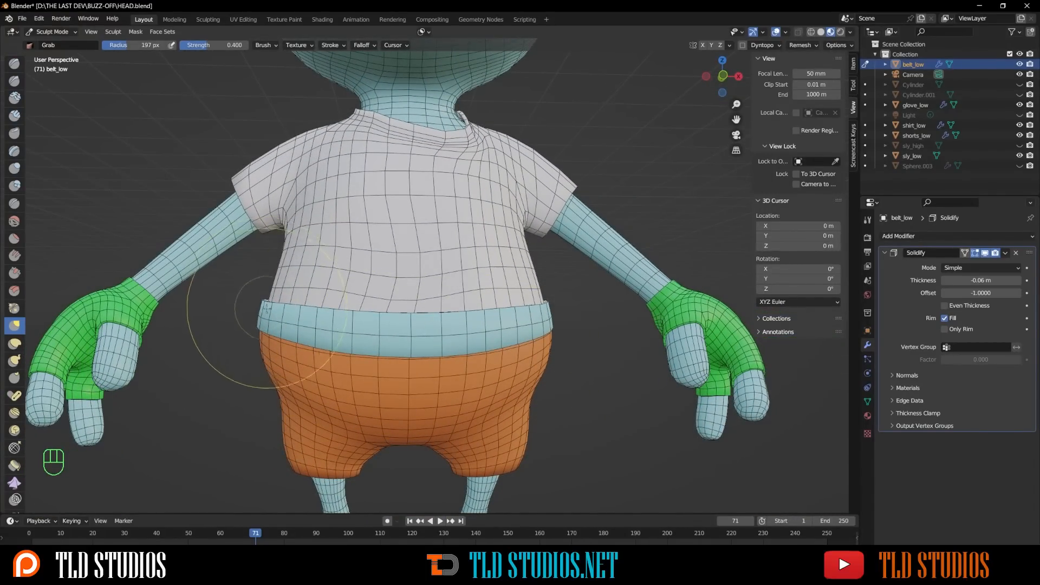
Step: Tilt the belt with the Grab brush enlarged to a 313 px radius, raising it at the character's right hip and lowering it at the left
drag(269, 317, 257, 299)
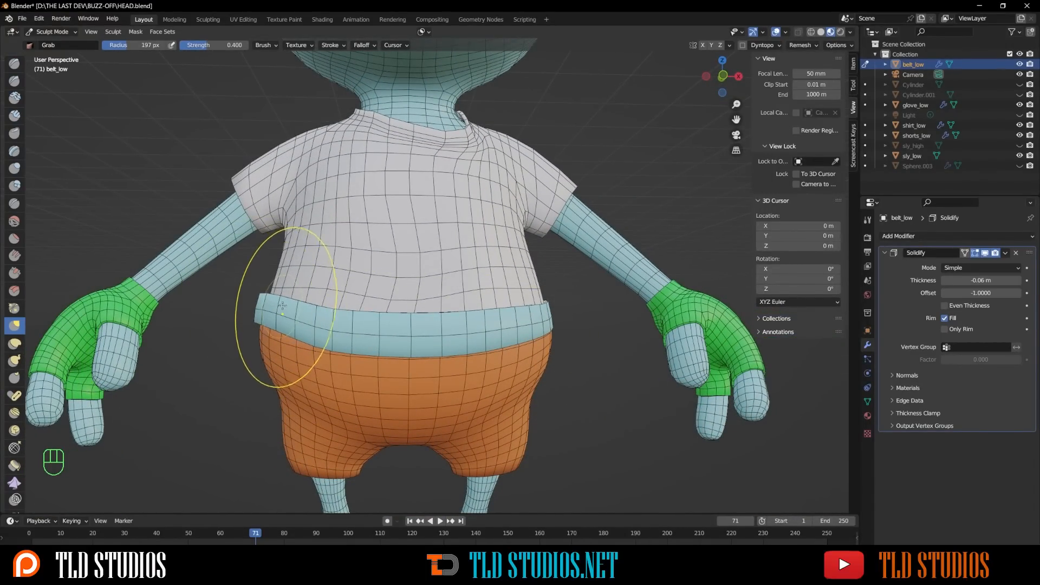
key(f)
click(416, 305)
key(g)
drag(272, 304, 259, 288)
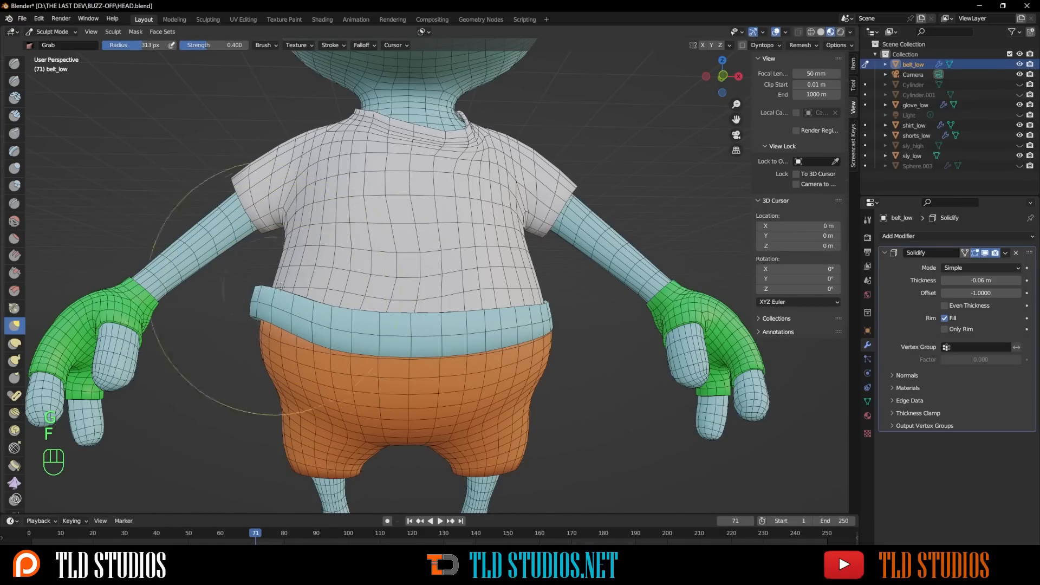
drag(548, 328, 552, 353)
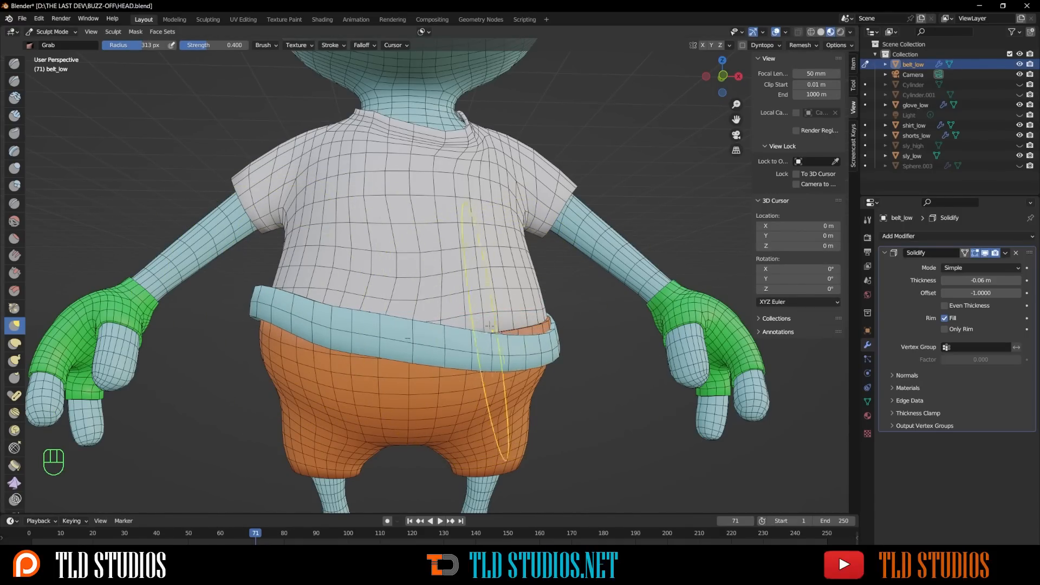
Step: Check the tilted belt from the side and front, and return to Object Mode with the belt deselected
mouse_move(489, 325)
alt+mouse_down()
mouse_move(610, 440)
mouse_move(460, 358)
alt+mouse_up()
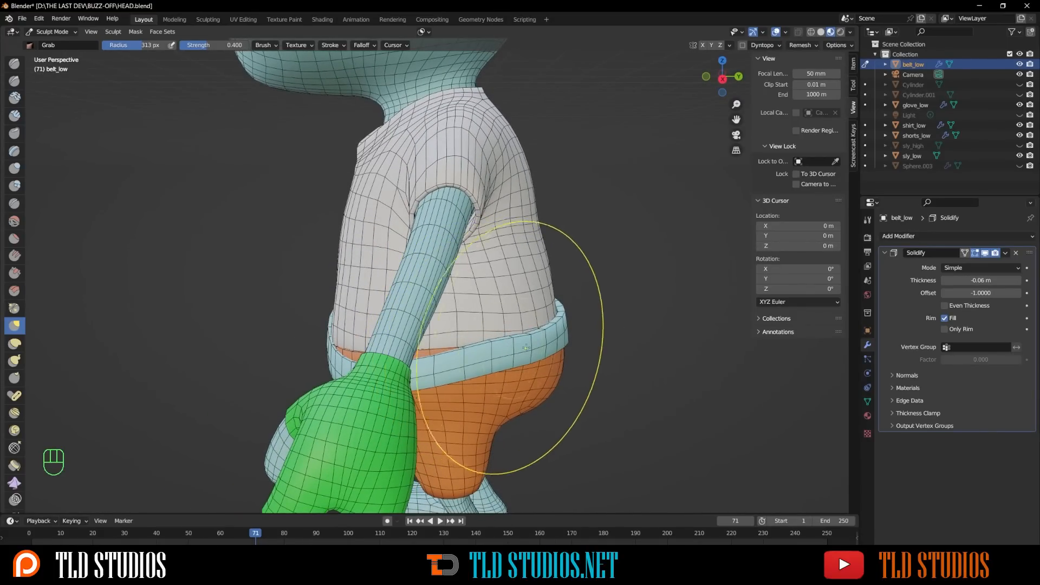
mouse_move(526, 347)
alt+mouse_down()
mouse_move(567, 355)
mouse_move(543, 379)
alt+mouse_up()
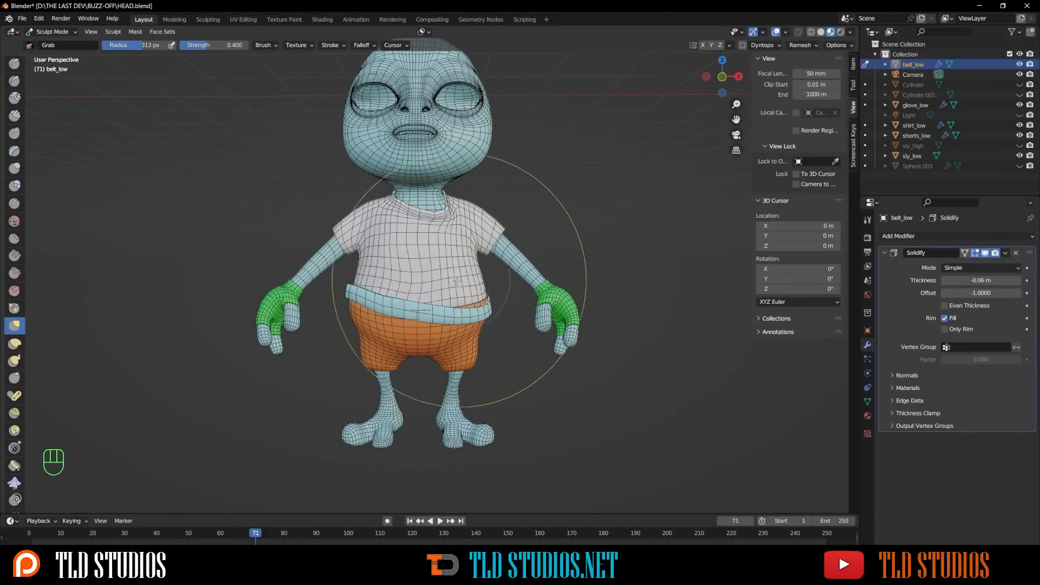
scroll(445, 287, up, 3)
scroll(445, 287, down, 3)
mouse_move(444, 286)
middle_down()
mouse_move(557, 295)
mouse_move(444, 286)
middle_up()
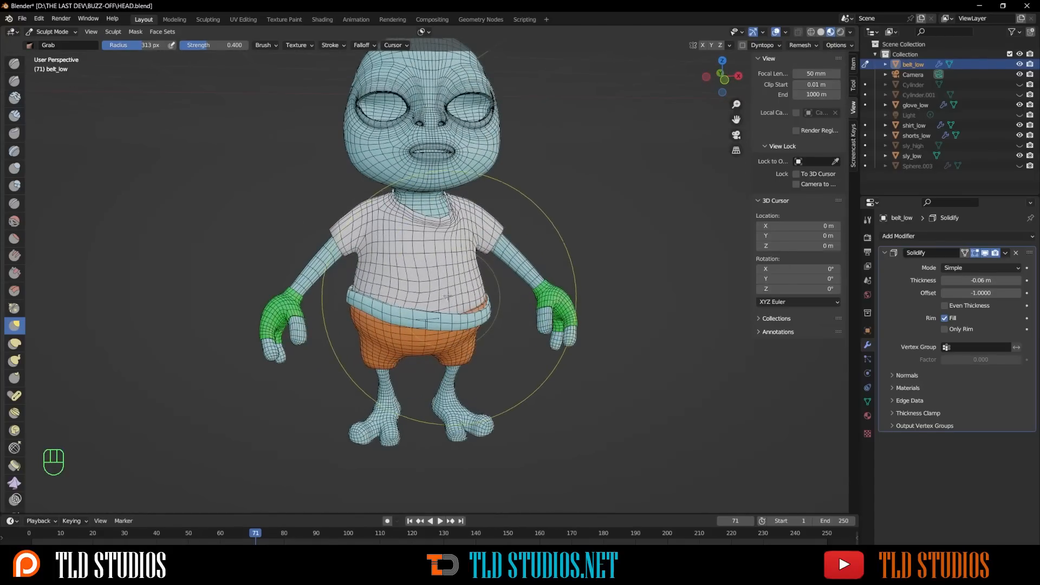
scroll(432, 283, up, 2)
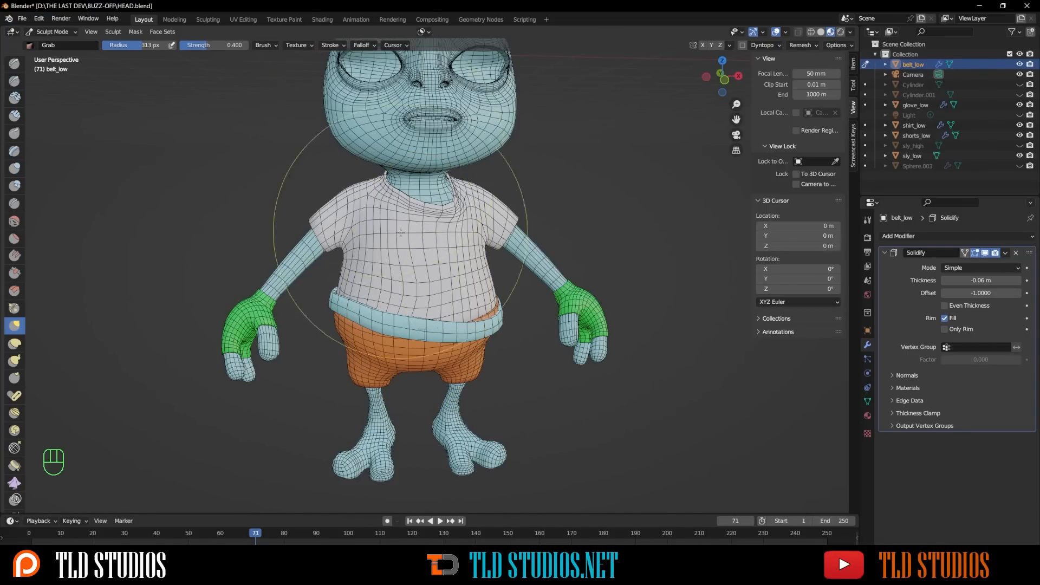
click(47, 32)
click(52, 43)
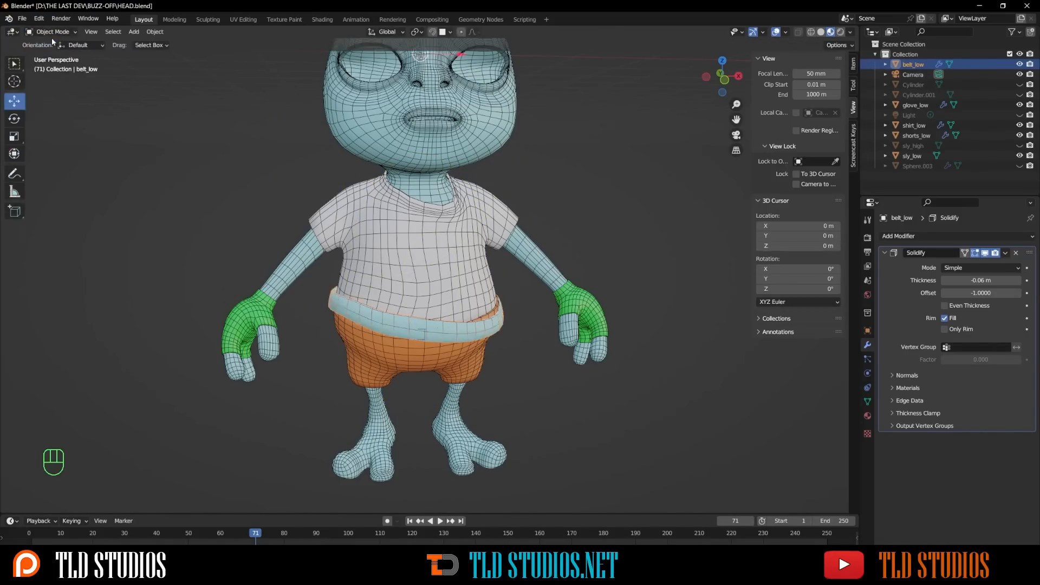
click(539, 325)
Step: In Edit Mode on shirt_low, delete the vertical strip of faces down the front centre, switching the Solidify display off during the selection and back on
scroll(440, 242, up, 3)
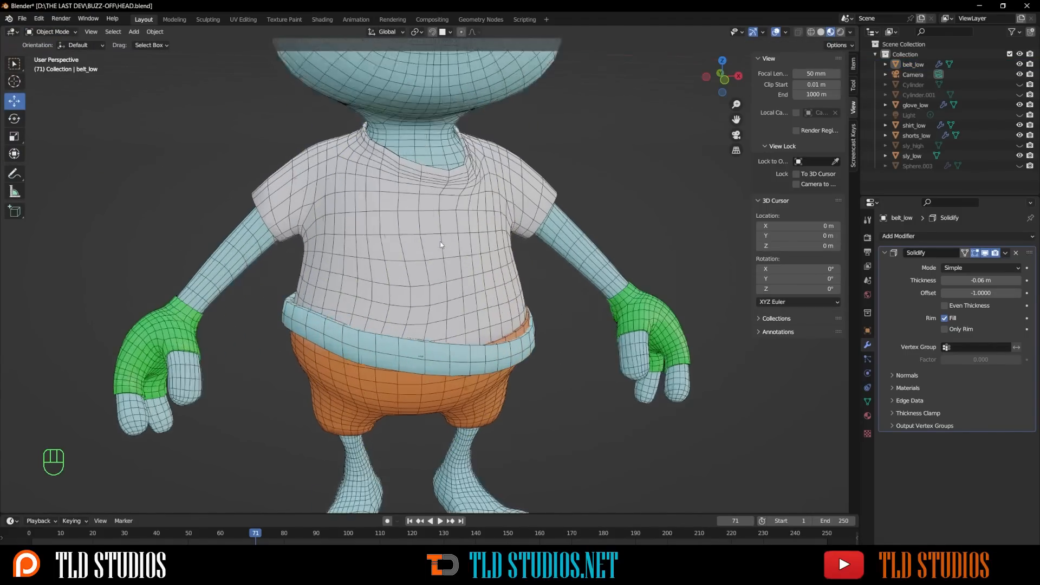
middle_drag(414, 226, 410, 210)
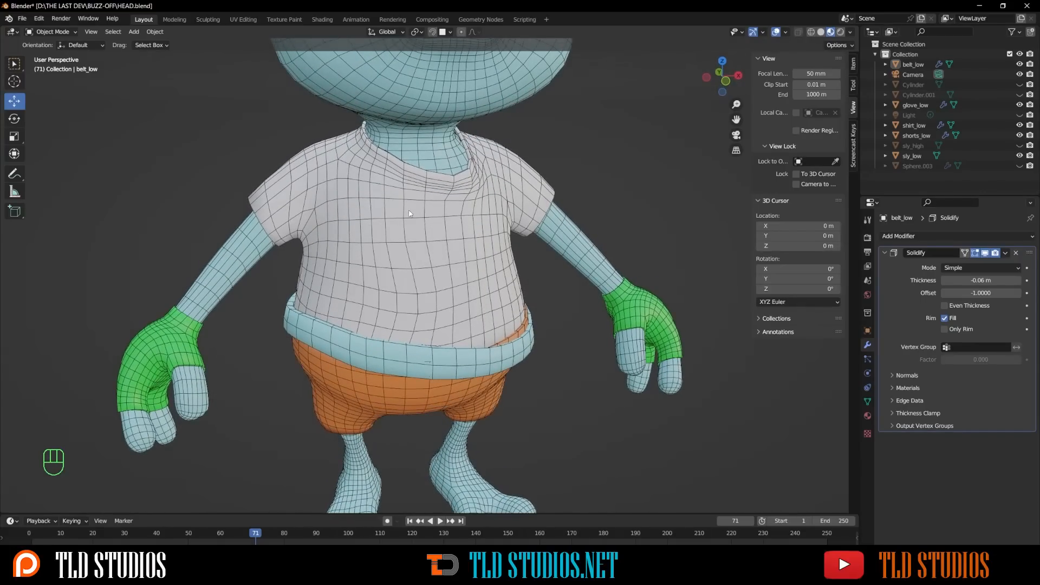
click(409, 210)
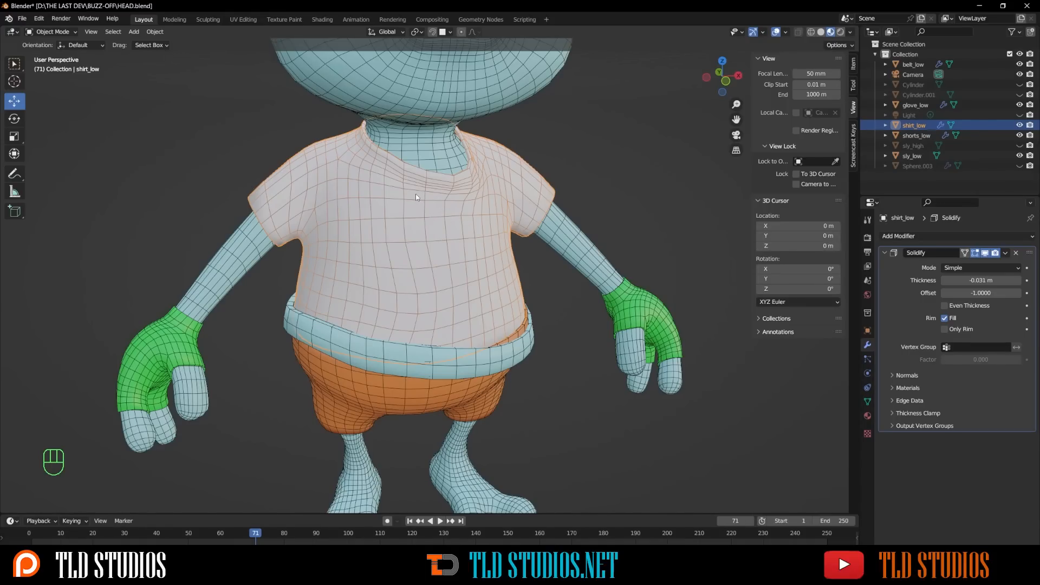
key(Tab)
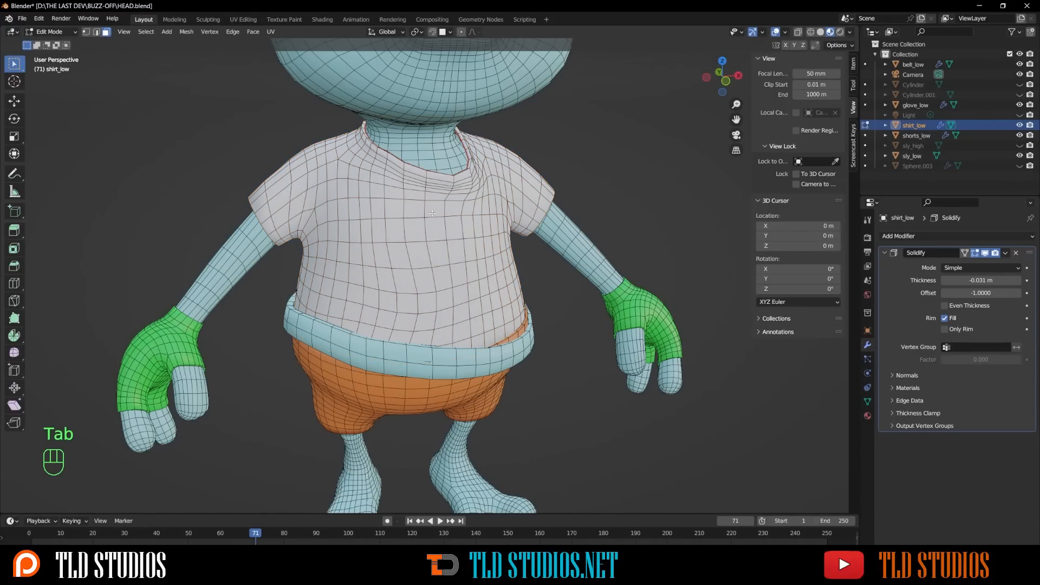
middle_drag(432, 212, 409, 208)
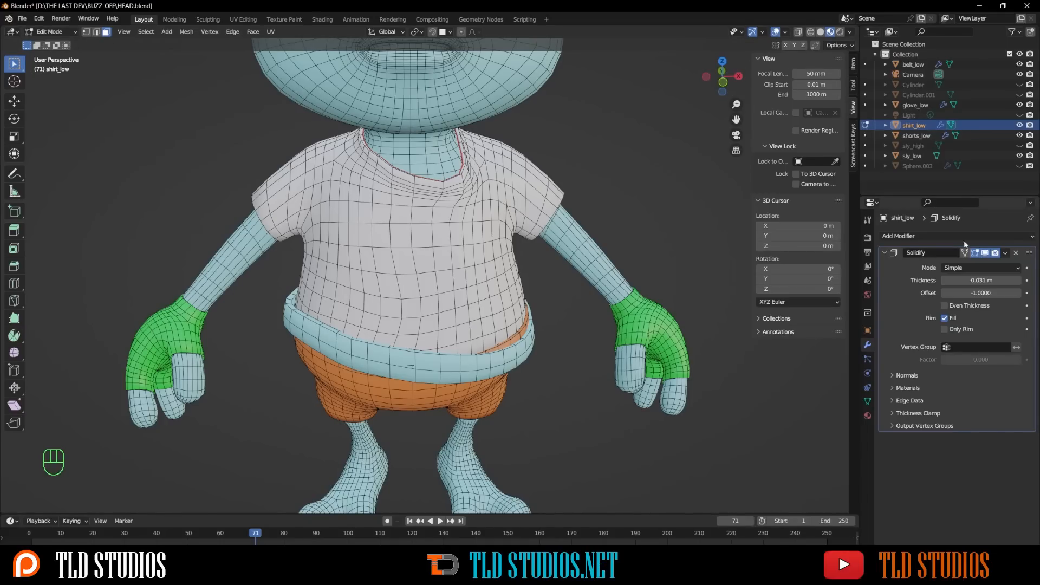
click(985, 252)
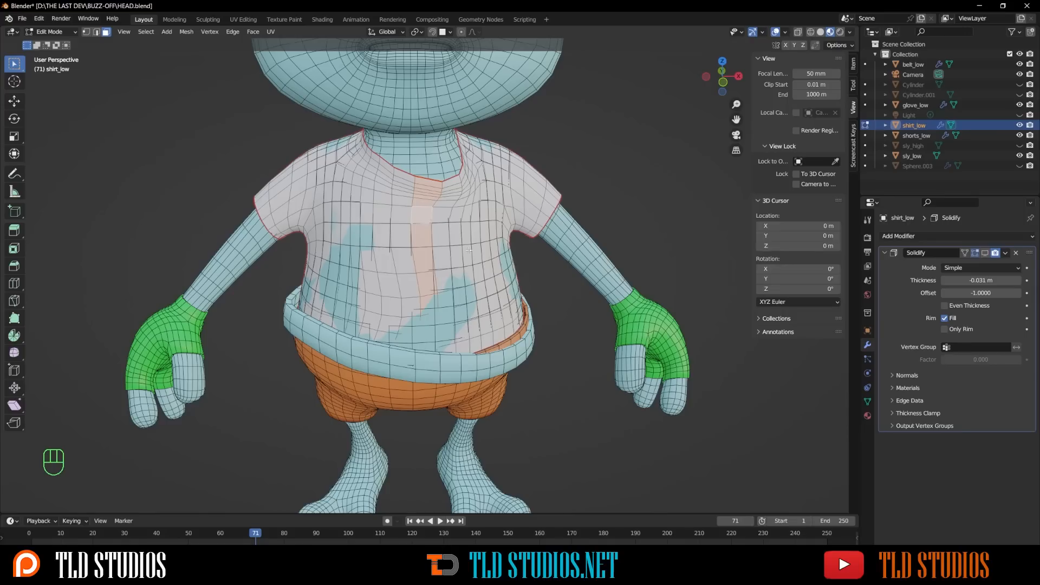
key(Delete)
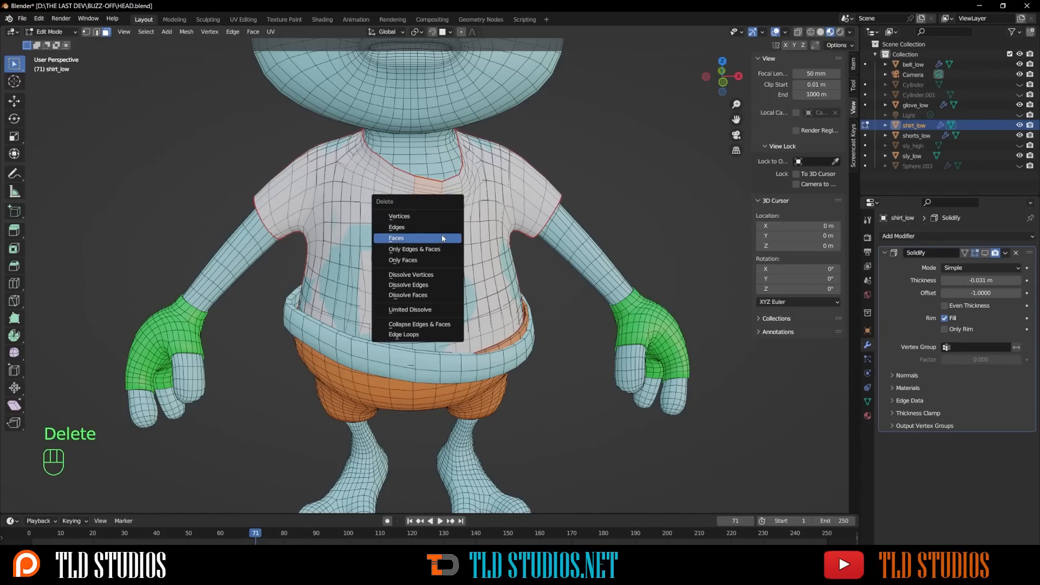
click(442, 235)
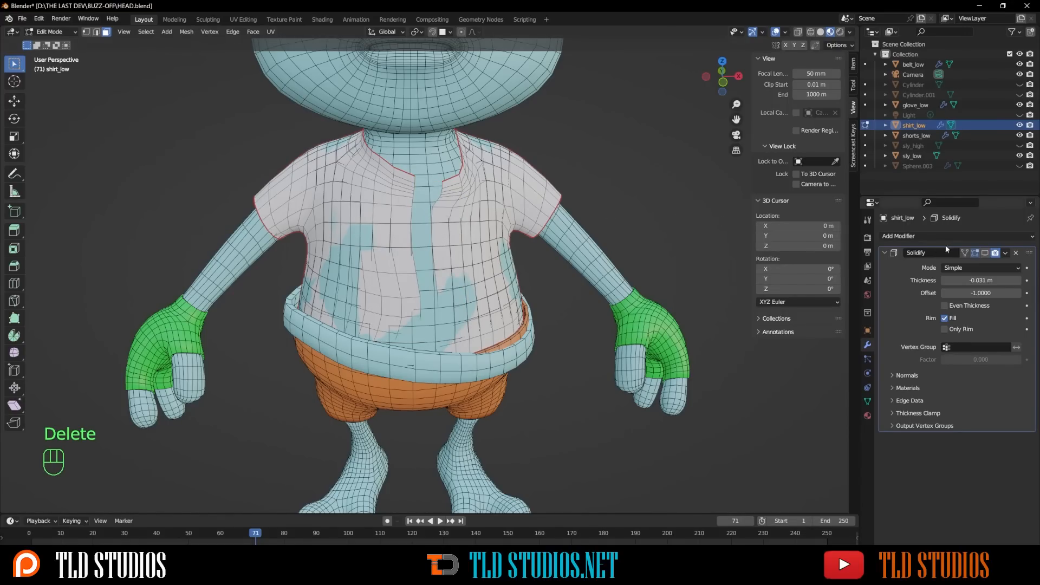
click(985, 253)
scroll(605, 245, down, 4)
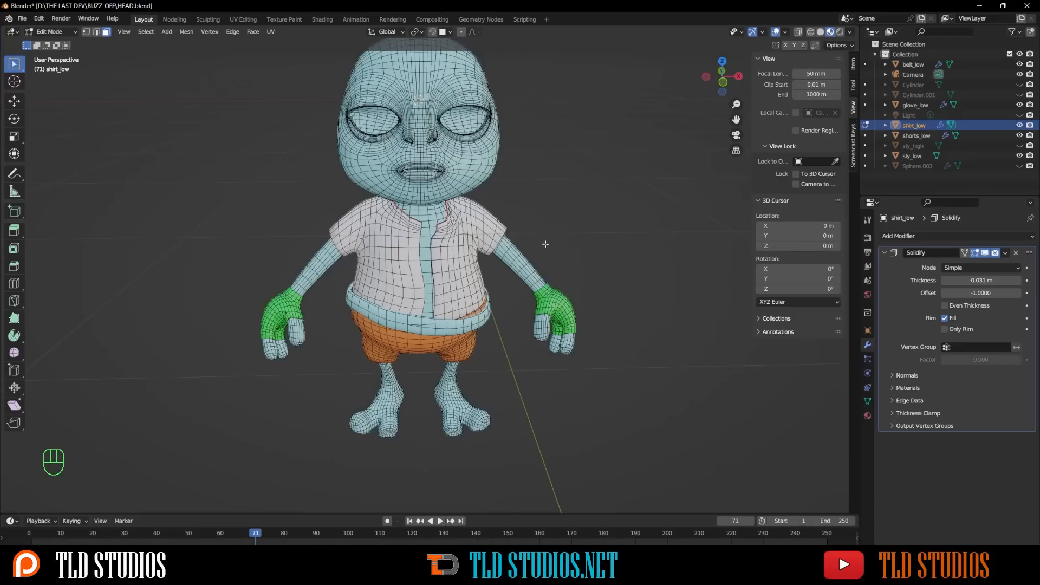
middle_drag(432, 237, 389, 226)
scroll(442, 267, up, 6)
scroll(356, 187, up, 4)
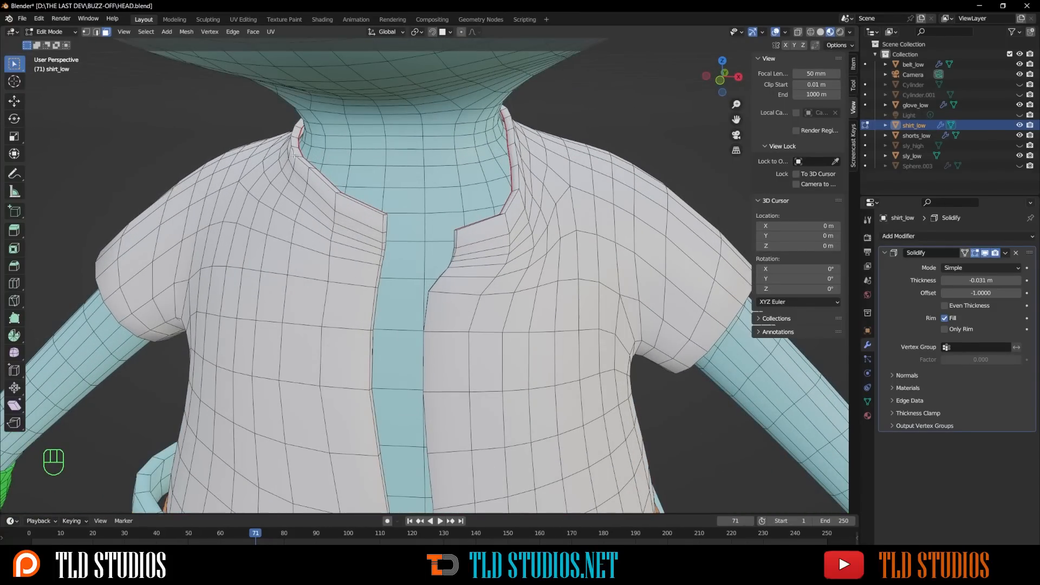
Step: Extrude the shirt's neckline edge loop into a collar flap scaled to about 1.606 and lowered about 0.091 m along Z
alt+click(357, 203)
scroll(366, 158, down, 2)
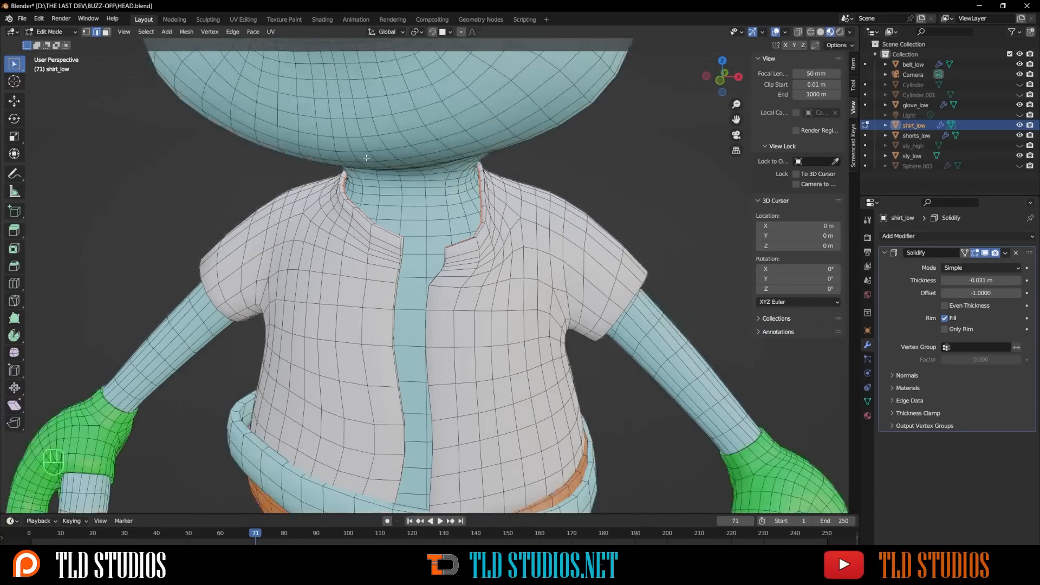
middle_drag(382, 189, 381, 176)
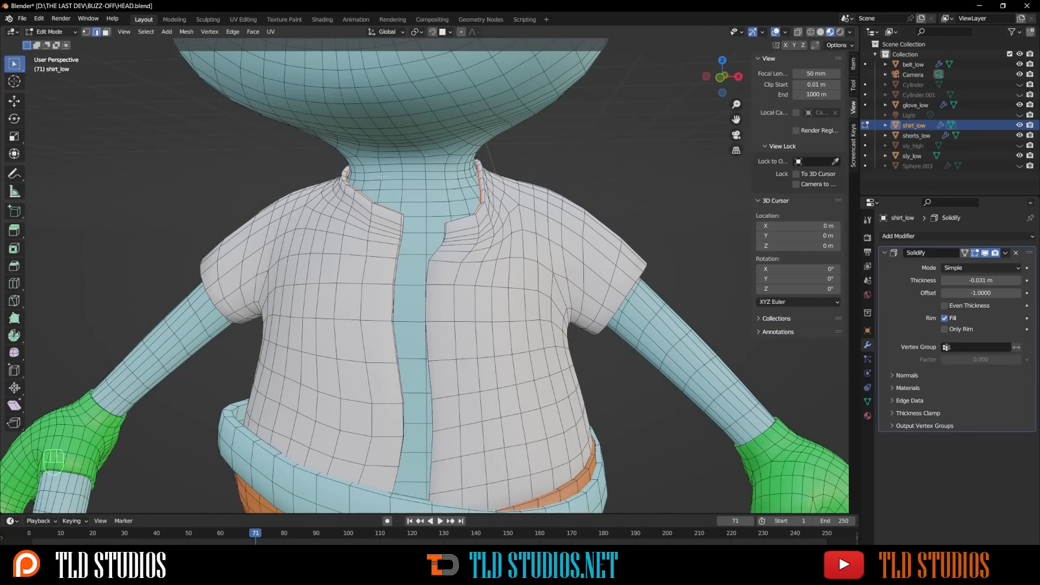
key(s)
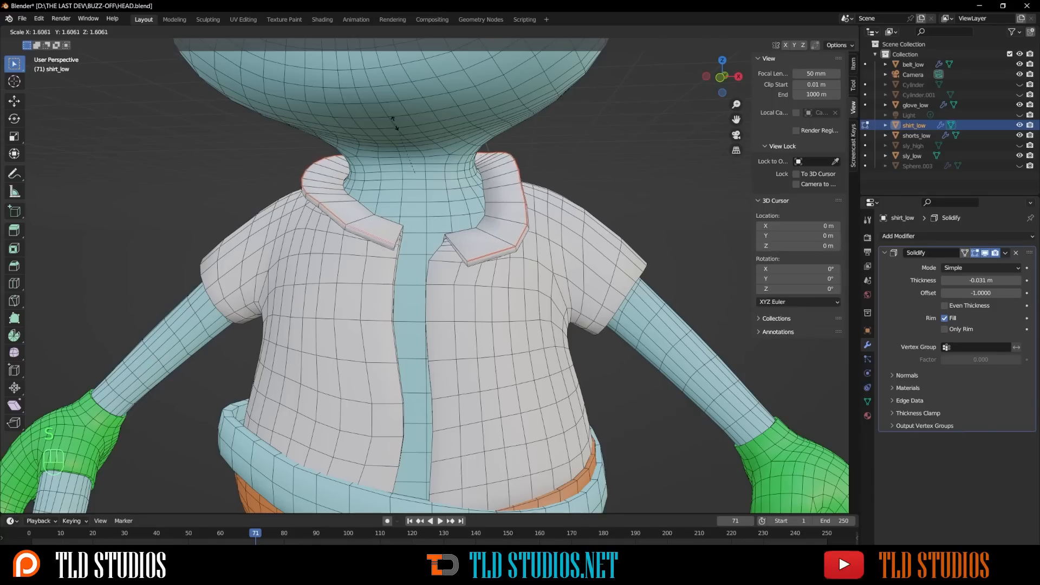
click(394, 123)
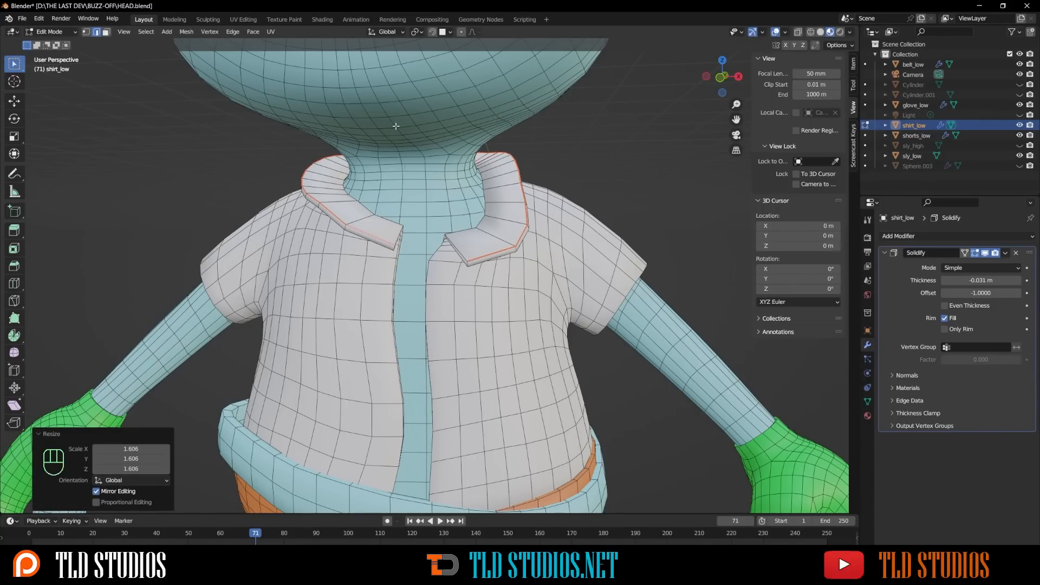
key(g)
key(z)
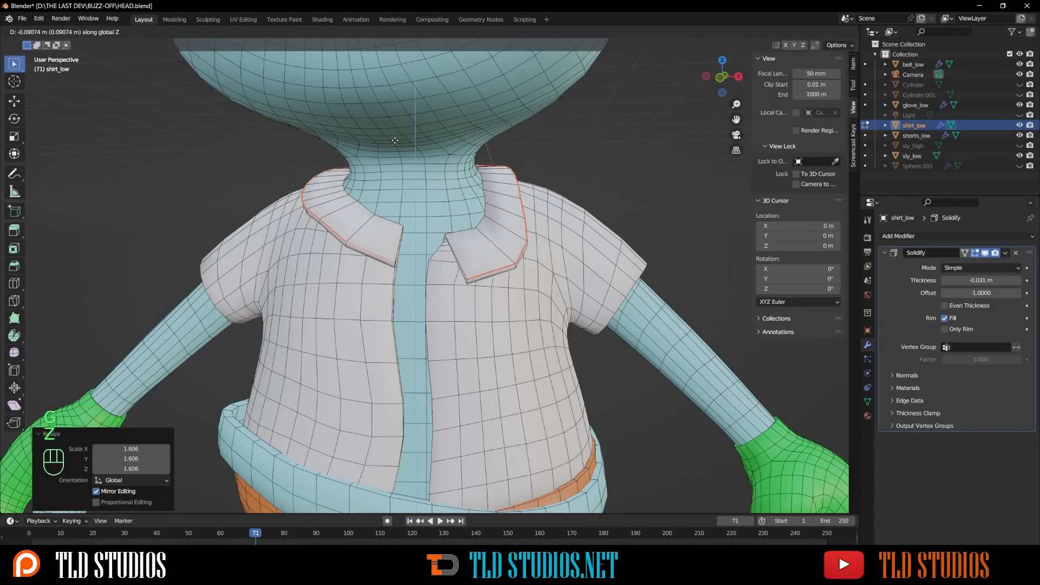
click(395, 140)
Step: Raise the collar's inner fold loop about 0.088 m along Z and scale it up to about 1.14
middle_drag(395, 140, 378, 187)
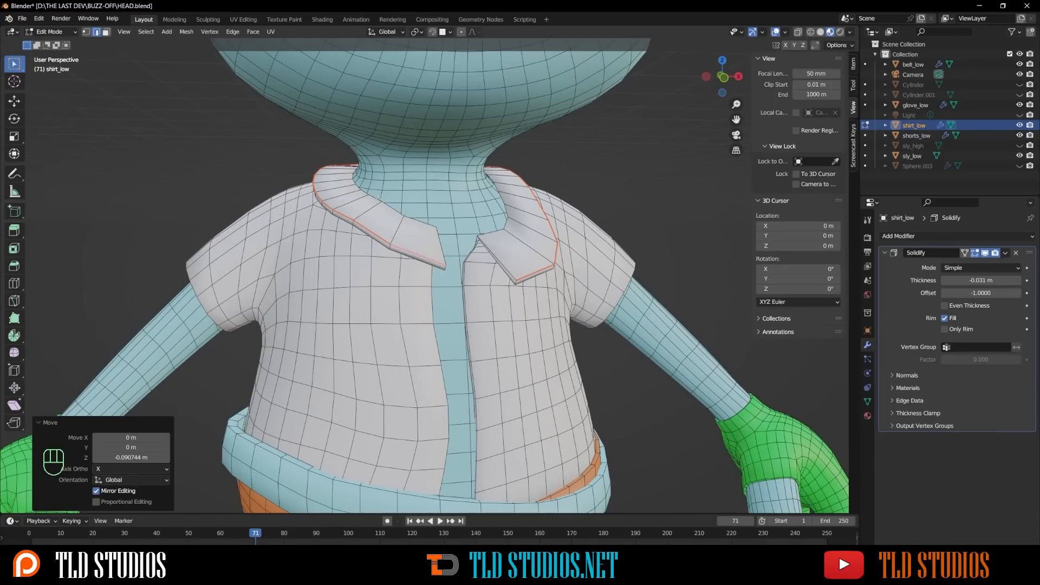
key(alt+a)
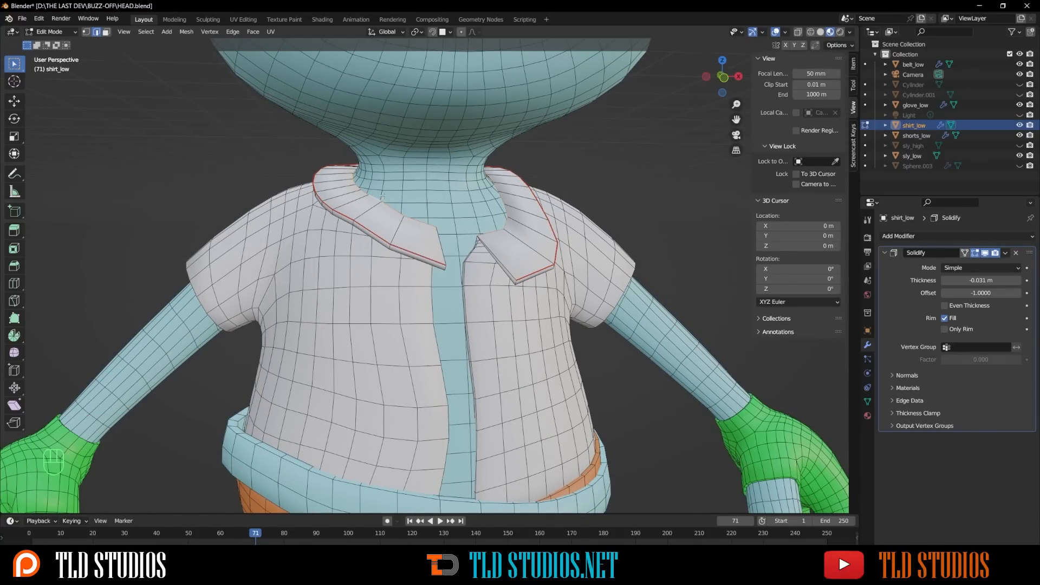
key(g)
key(z)
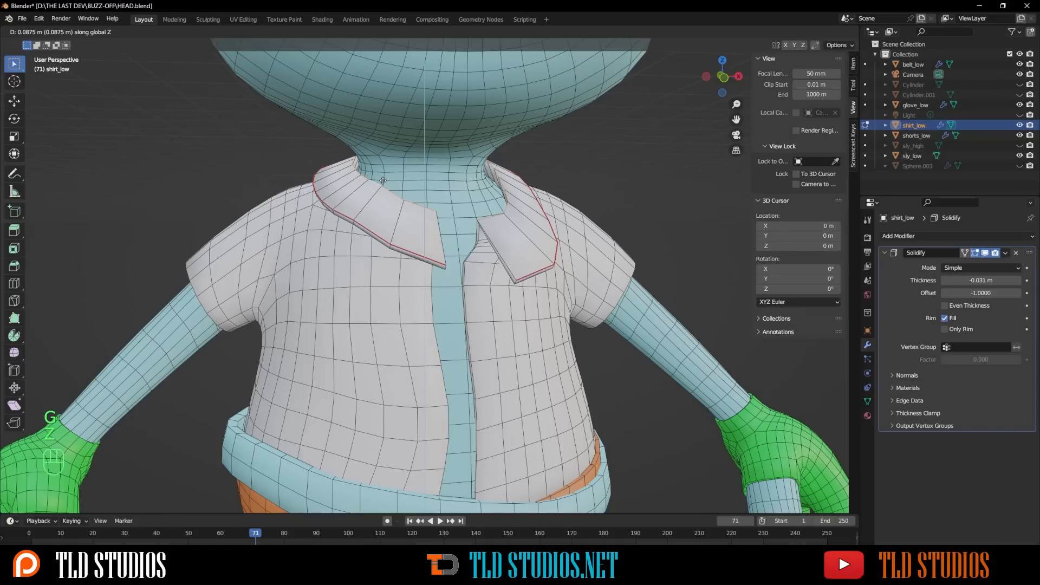
click(383, 180)
key(s)
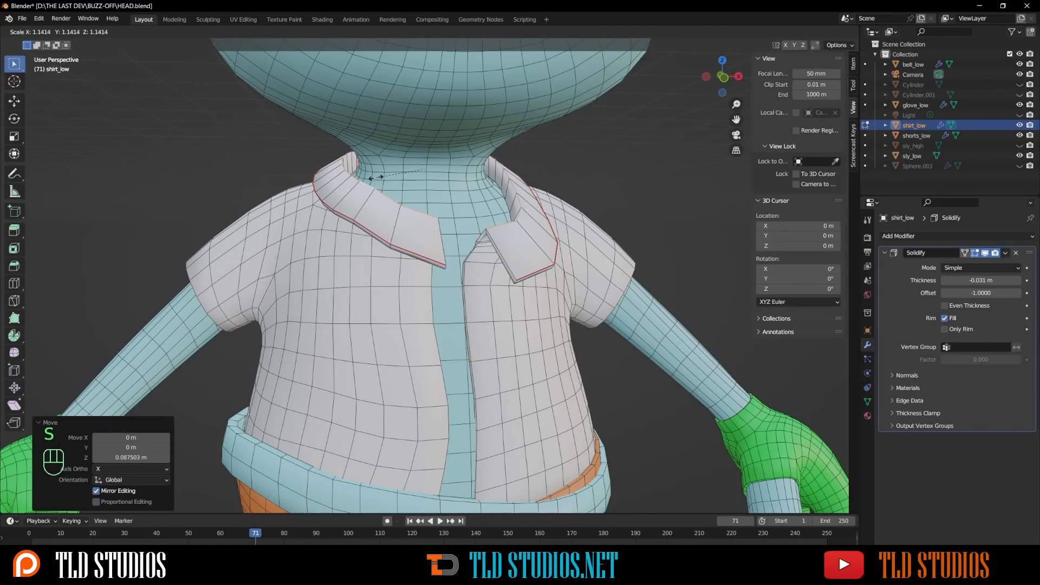
click(373, 178)
Step: In vertex mode, pull the front corner of the character's right collar flap outward about 0.186 m and down about 0.1 m into a point
middle_drag(373, 177, 466, 215)
click(86, 31)
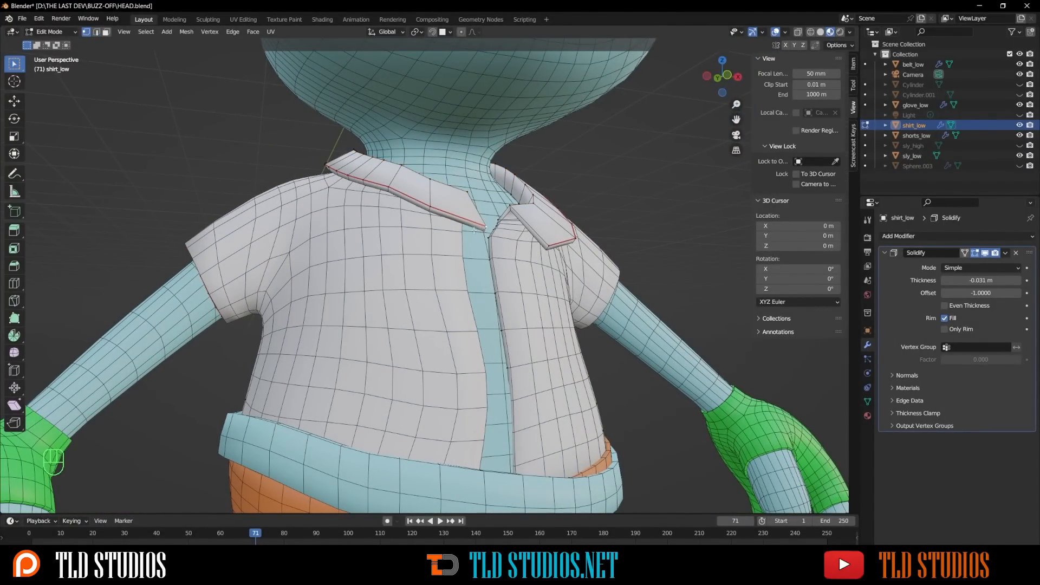
middle_drag(474, 230, 456, 232)
key(g)
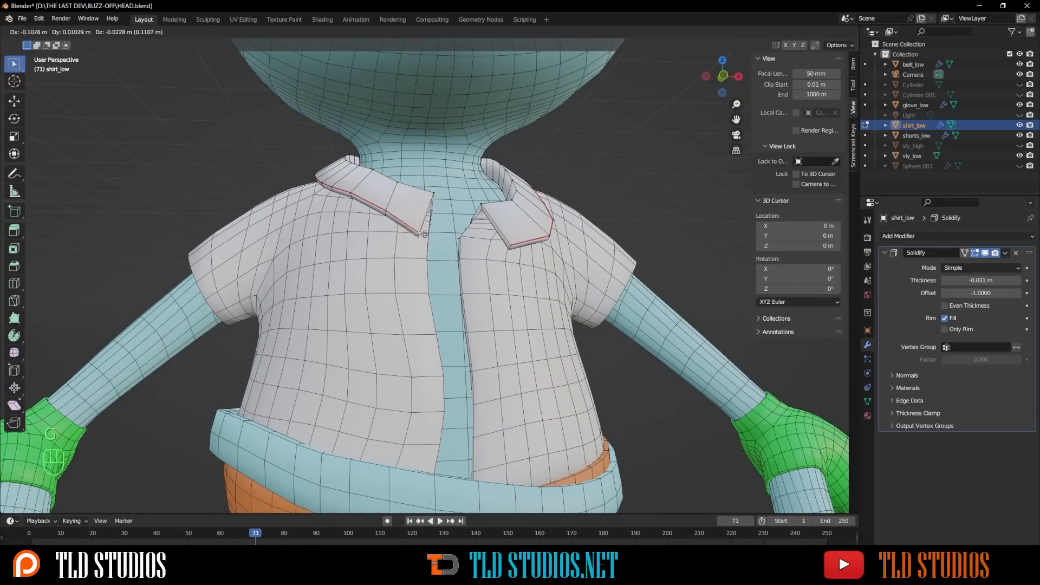
click(390, 220)
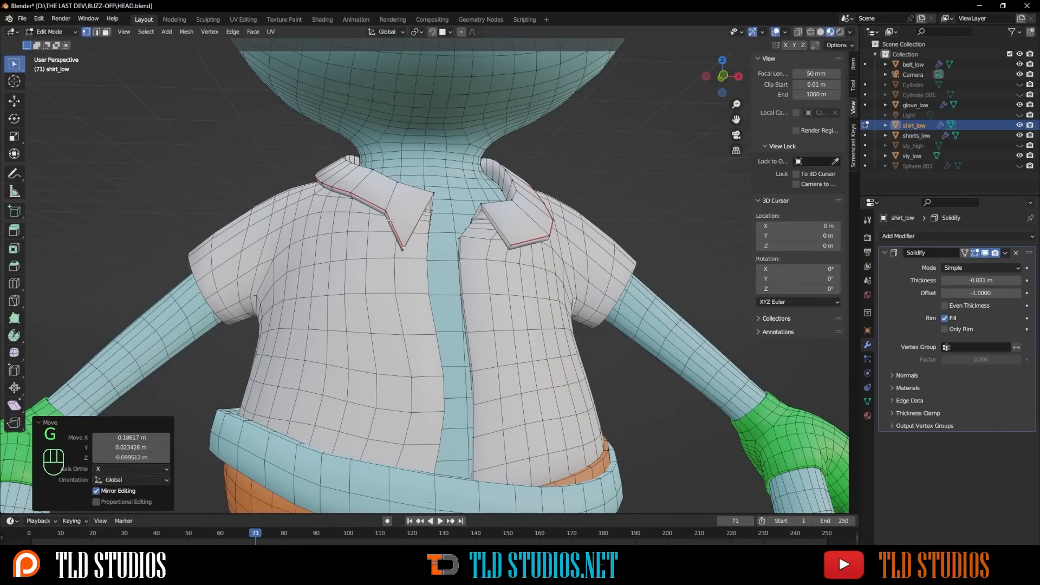
Step: Move the next two lower-edge vertices of the character's right collar flap outward to straighten the edge behind its point
click(386, 212)
key(g)
click(375, 216)
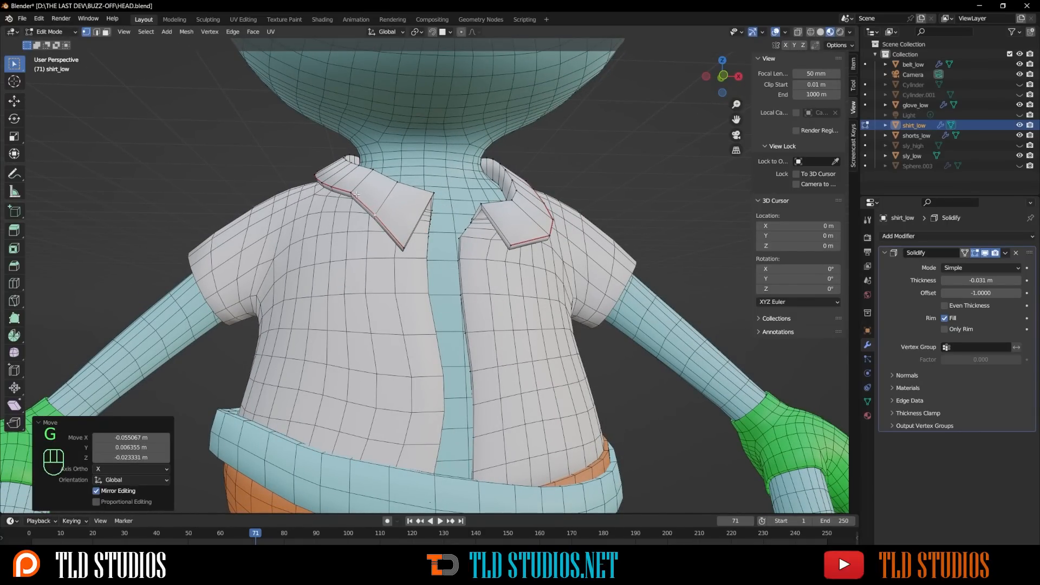
click(351, 192)
key(g)
click(346, 193)
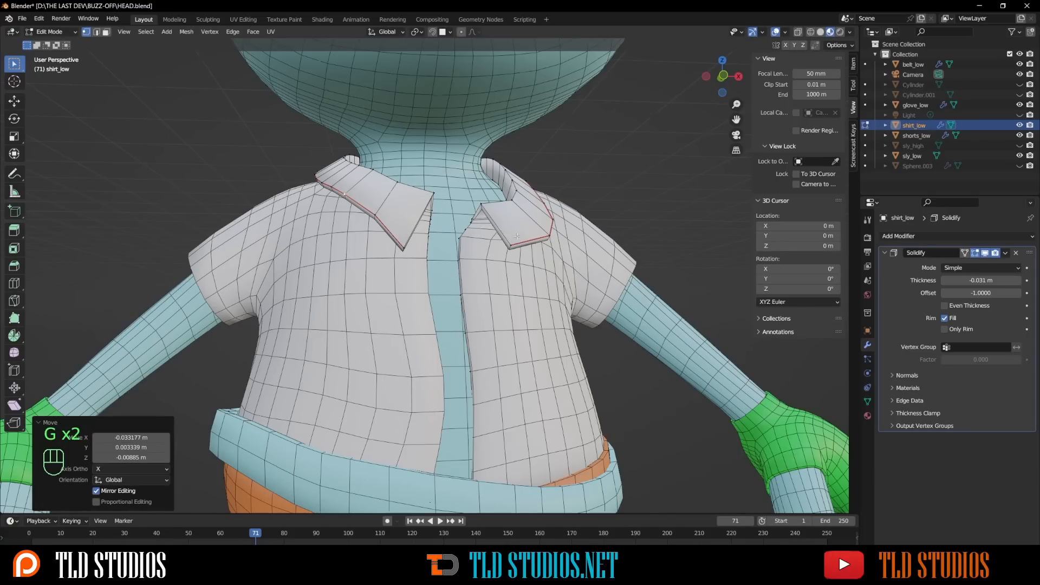
Step: Move the front corner vertices of the character's left collar flap down and inward to bring the flap closer to the chest
middle_drag(516, 236, 574, 260)
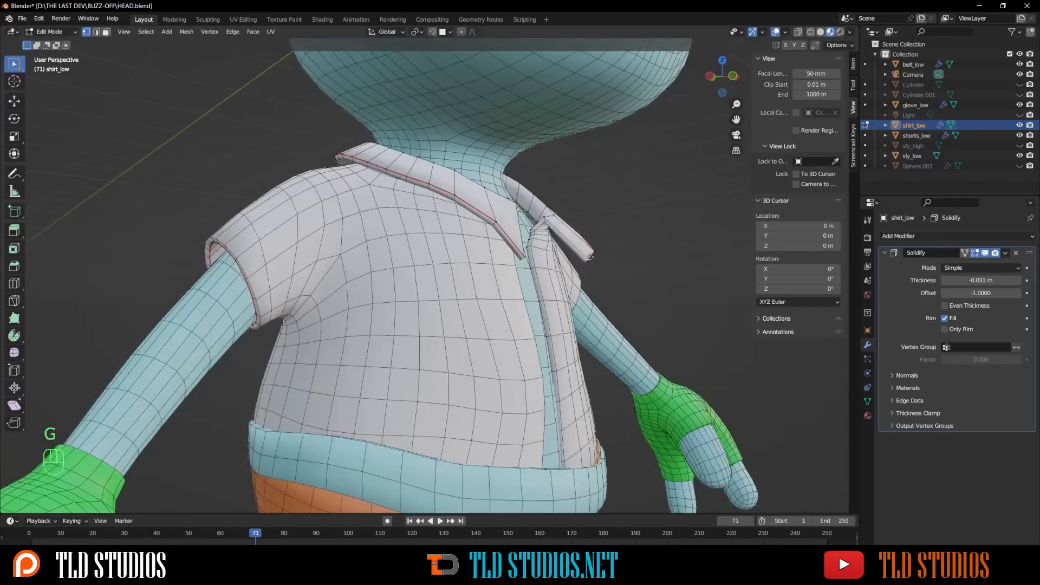
key(g)
click(575, 267)
click(594, 255)
key(g)
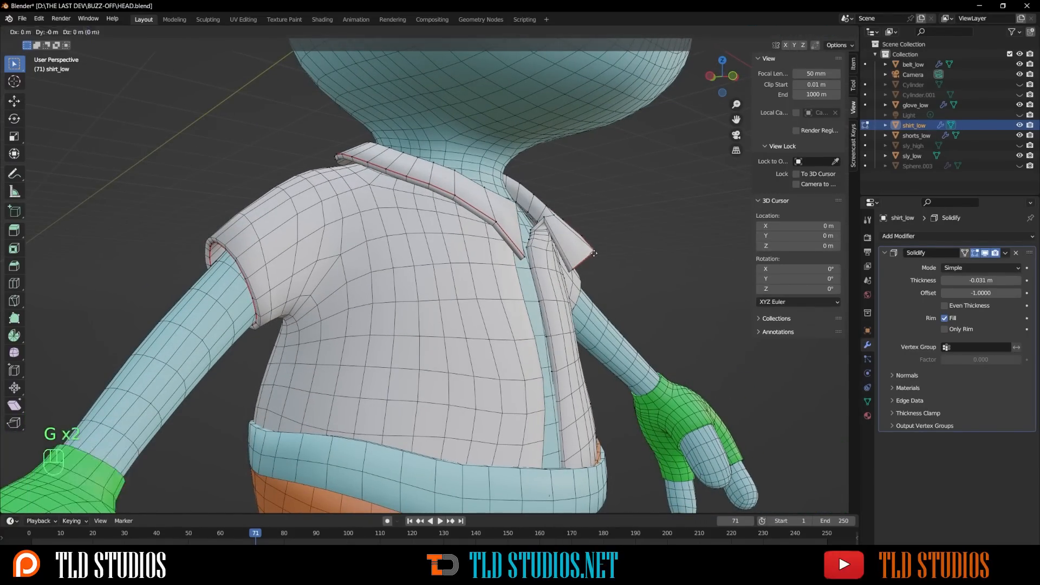
click(587, 264)
Step: From the character's left side, move the left collar flap's lower-edge vertices back toward the shoulder so the edge runs smoothly
middle_drag(587, 263, 423, 290)
middle_drag(612, 199, 383, 263)
middle_drag(306, 267, 303, 265)
key(g)
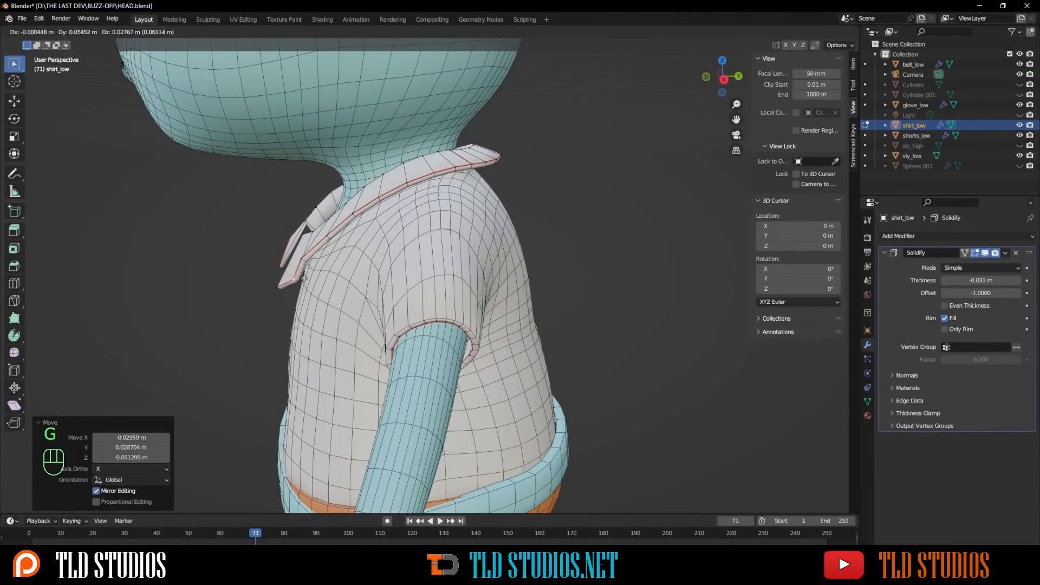
click(304, 259)
key(g)
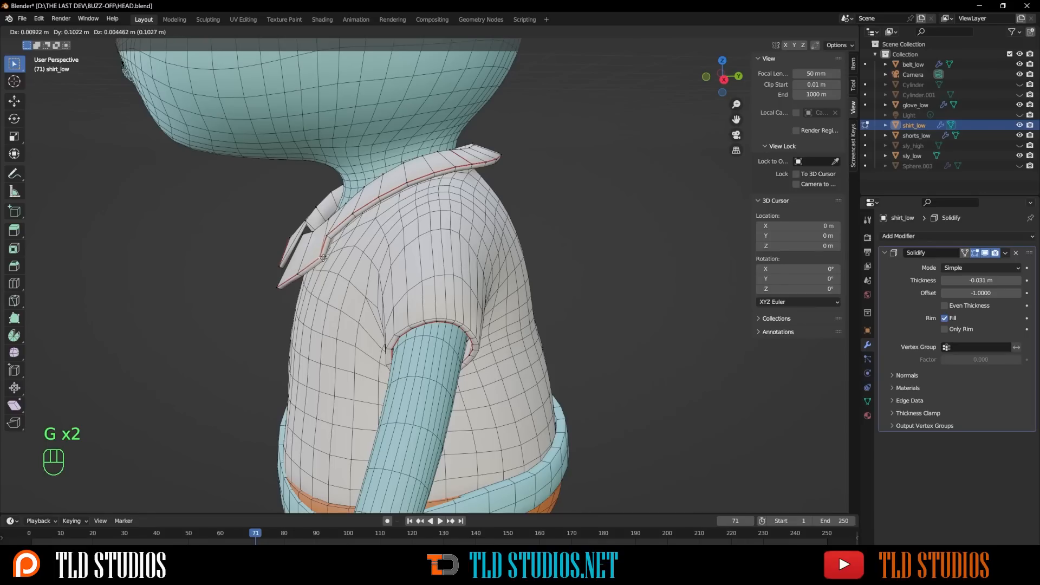
click(321, 258)
click(332, 233)
key(g)
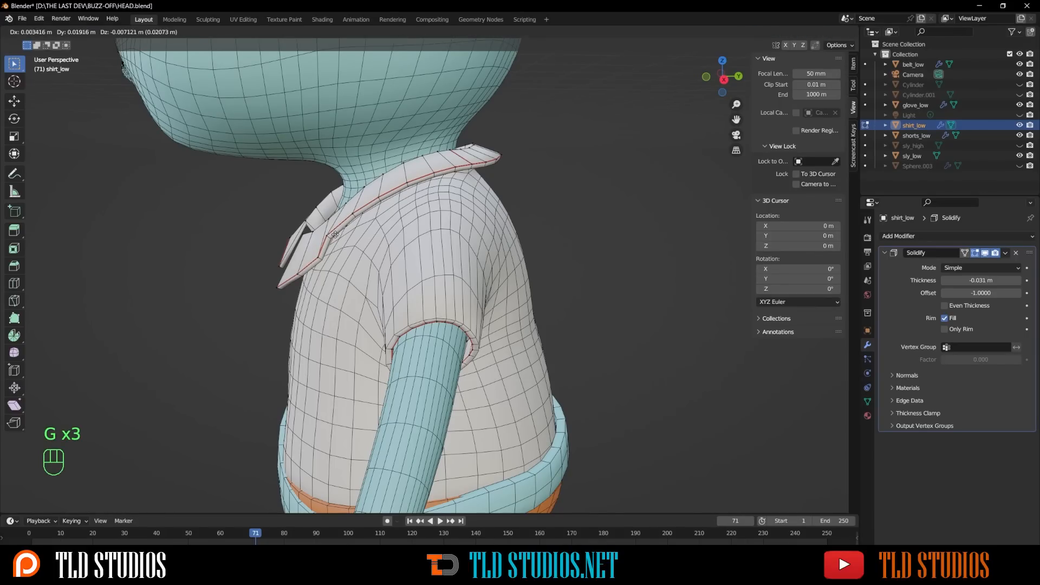
right_click(332, 234)
key(g)
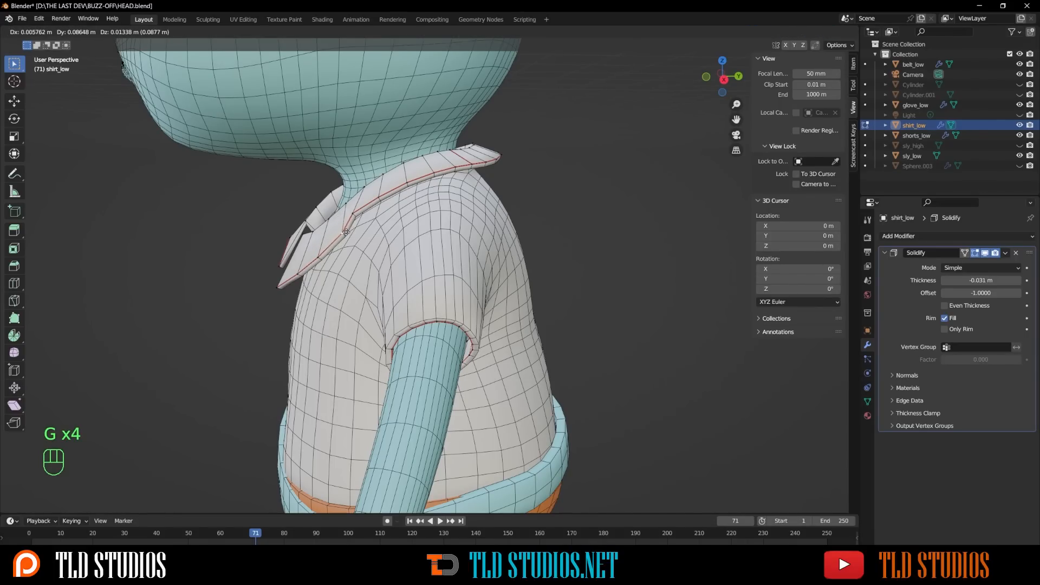
click(337, 228)
Step: Lower the collar's outer edge vertices at the back of the neck, from the centre toward the character's left shoulder
middle_drag(337, 229, 470, 135)
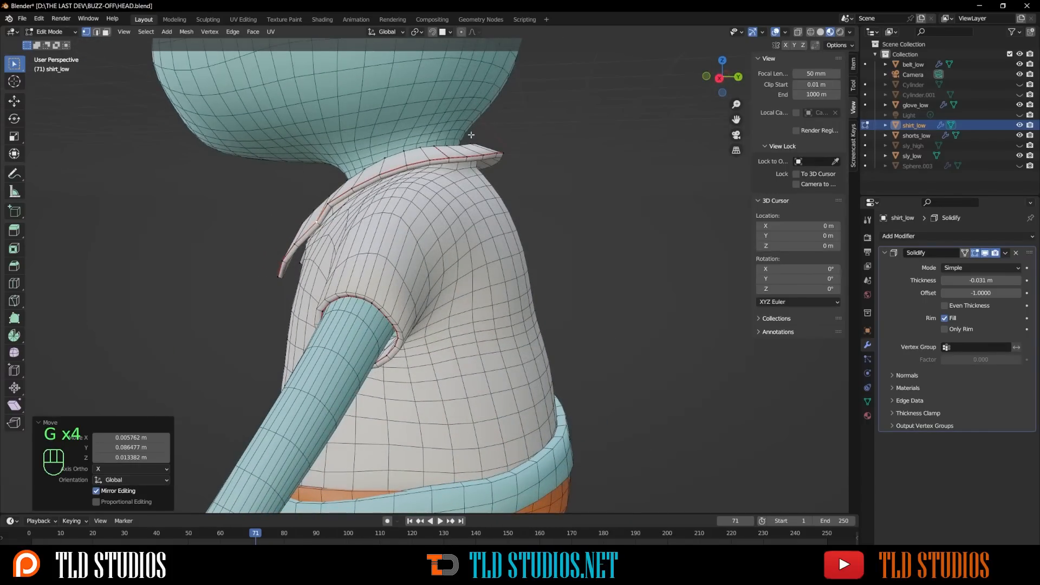
click(505, 153)
key(g)
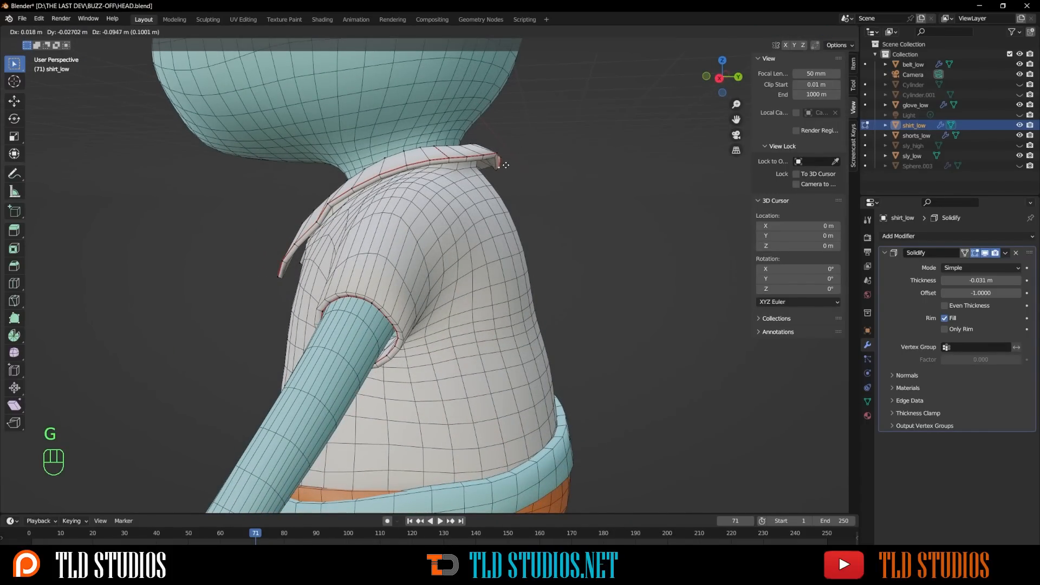
click(505, 166)
middle_drag(506, 166, 385, 168)
key(g)
click(392, 173)
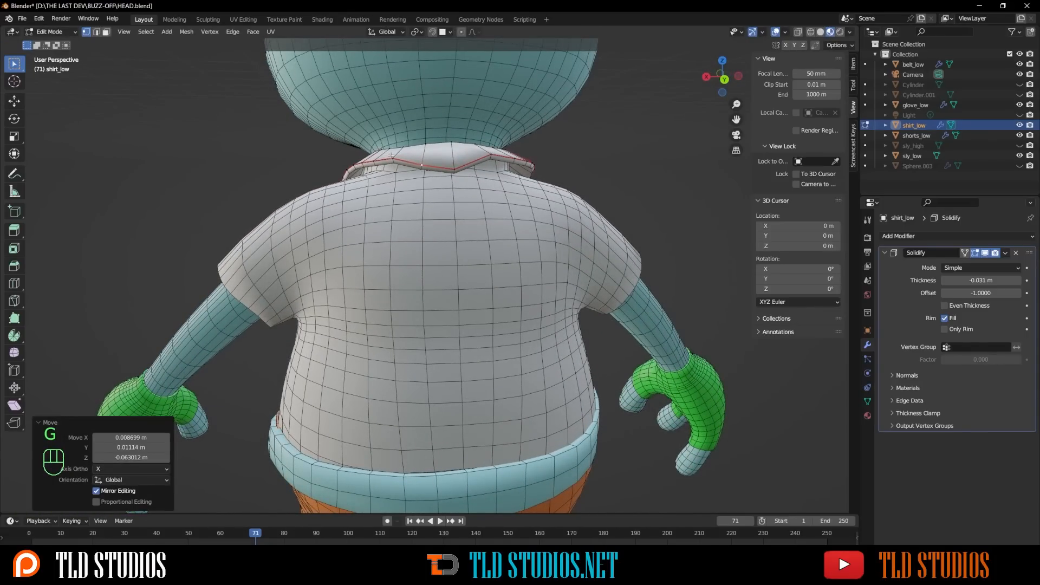
key(g)
click(383, 161)
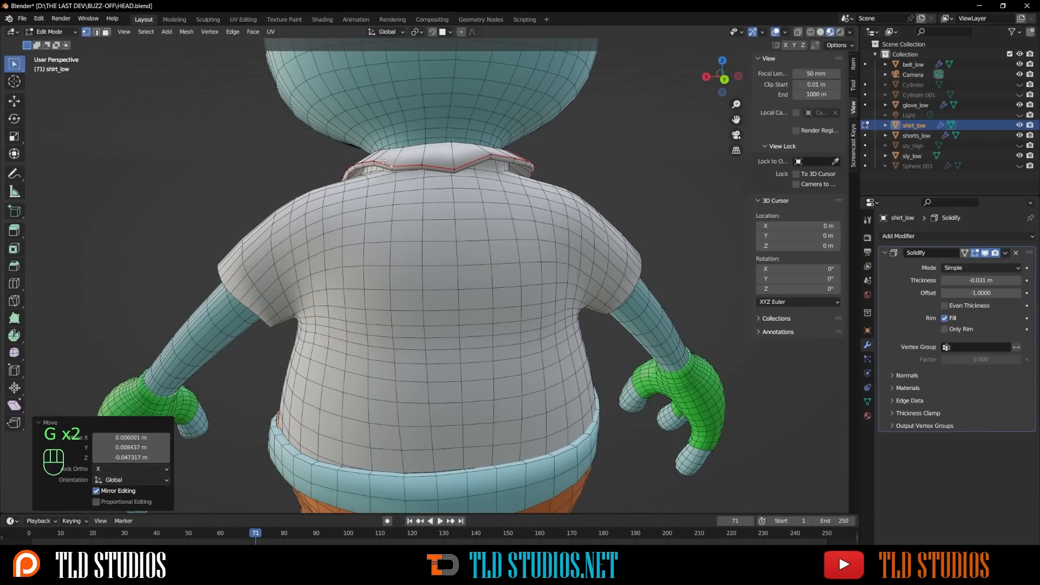
key(g)
click(372, 161)
Step: Lower the collar's rear outer edge vertices toward the character's right shoulder to even out the back edge
key(g)
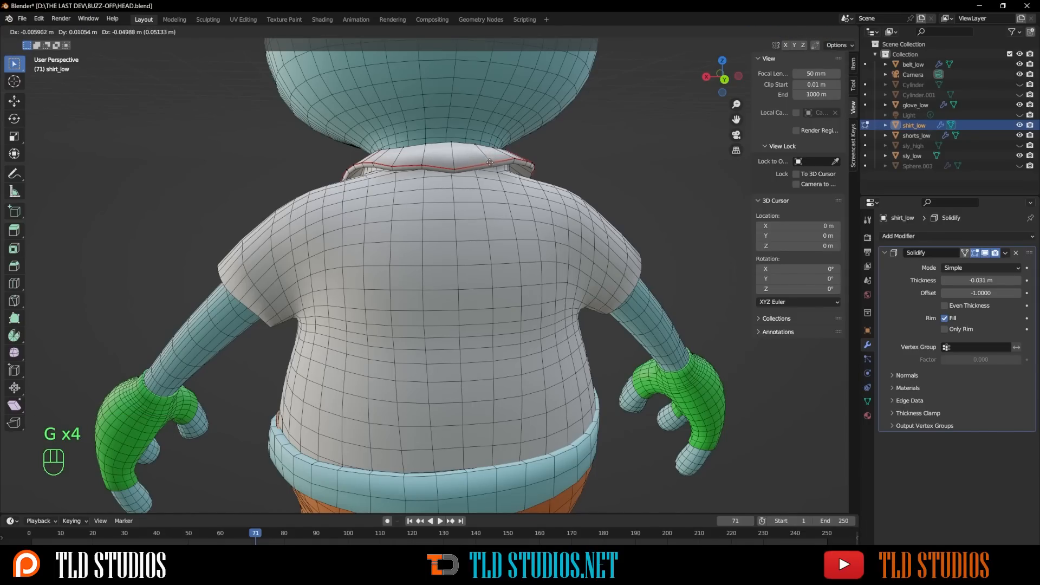
click(490, 165)
middle_drag(490, 165, 487, 174)
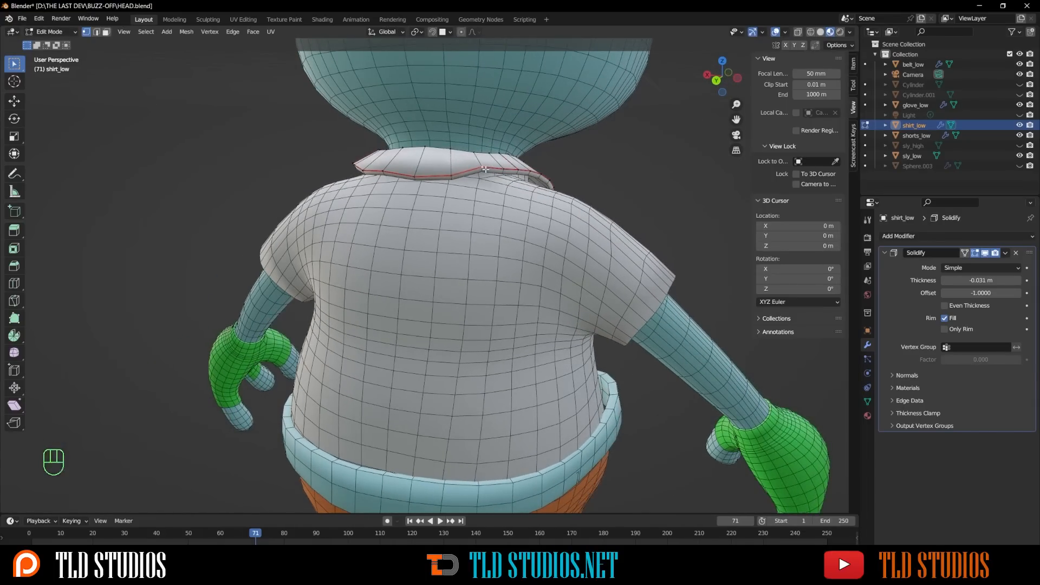
key(g)
click(486, 176)
key(g)
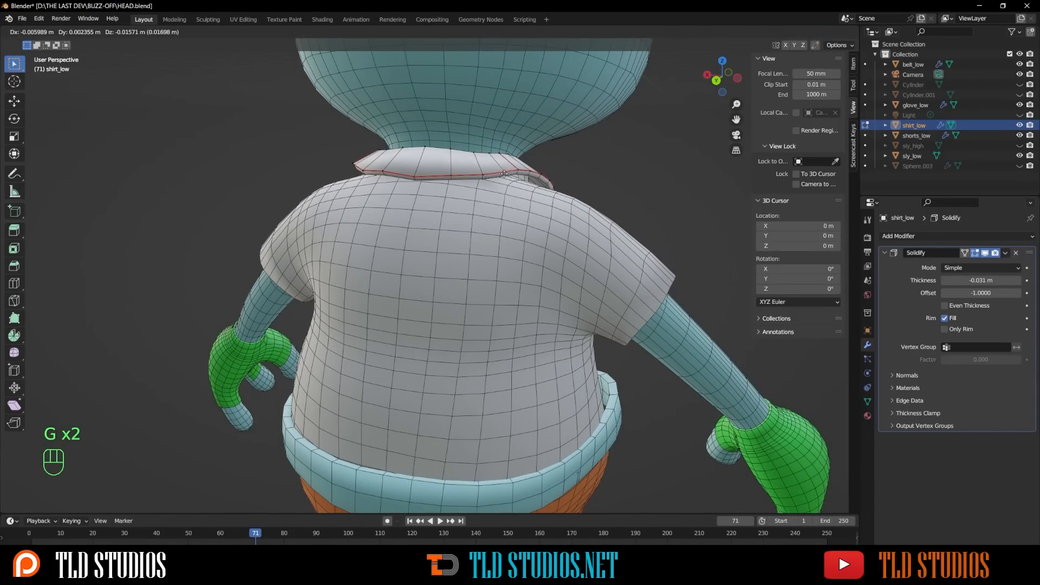
click(533, 171)
Step: With Proportional Editing on and Smooth falloff, pull the upper part of the shirt's front edge on the character's right side outward
middle_drag(535, 170, 422, 263)
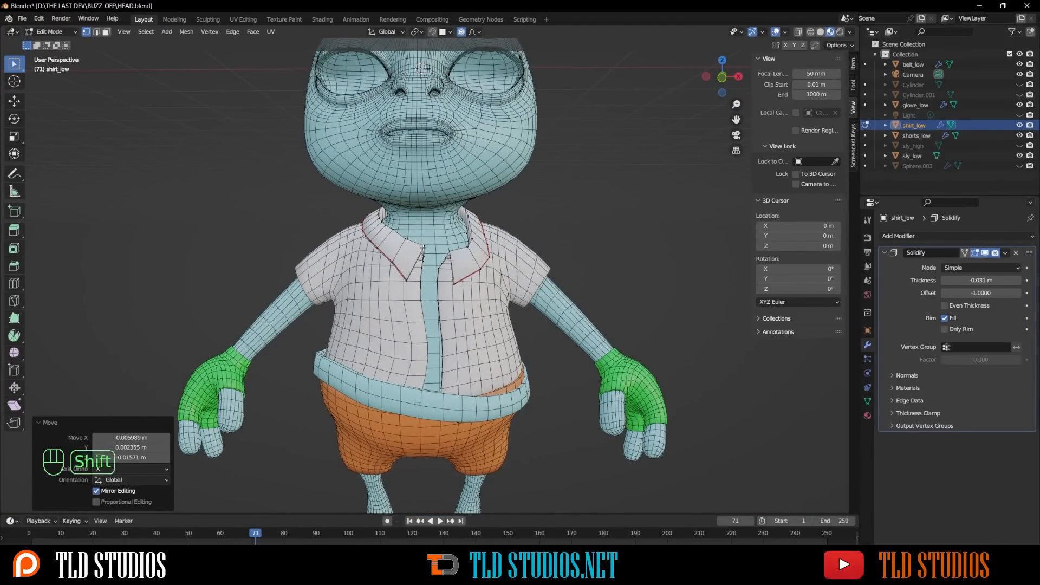
shift+middle_drag(415, 303, 415, 239)
click(412, 232)
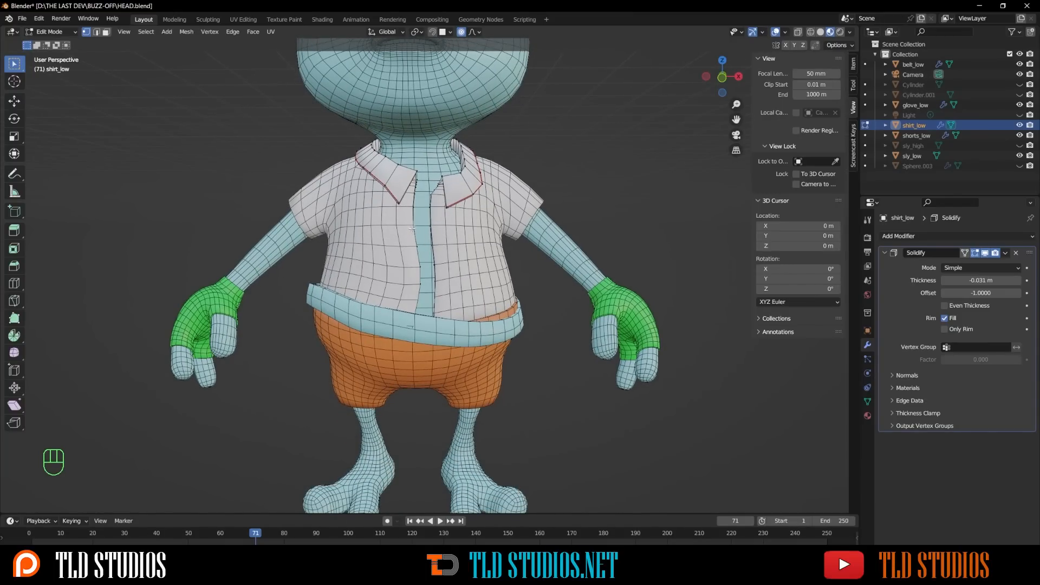
key(g)
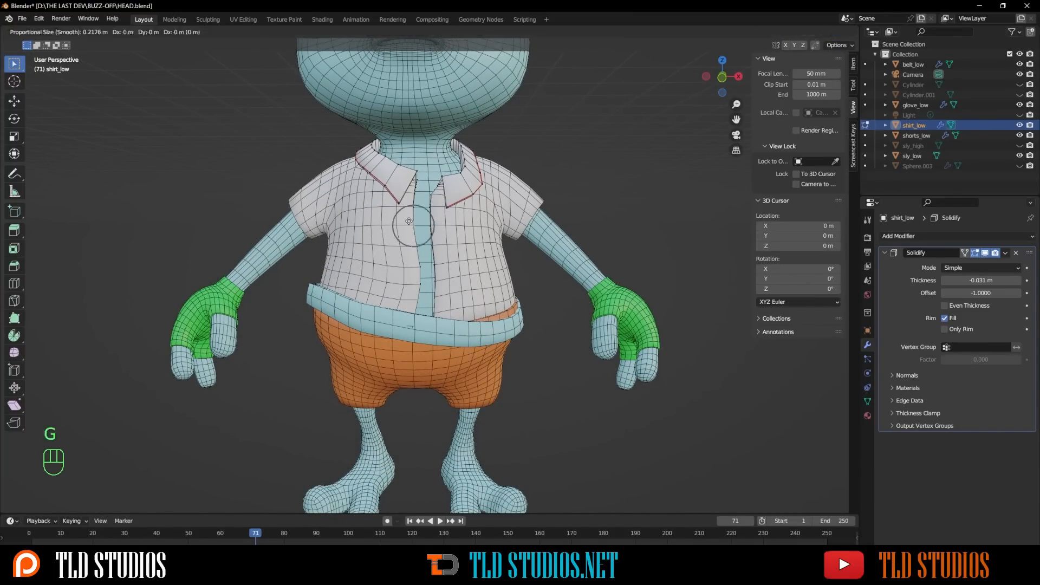
scroll(402, 222, down, 5)
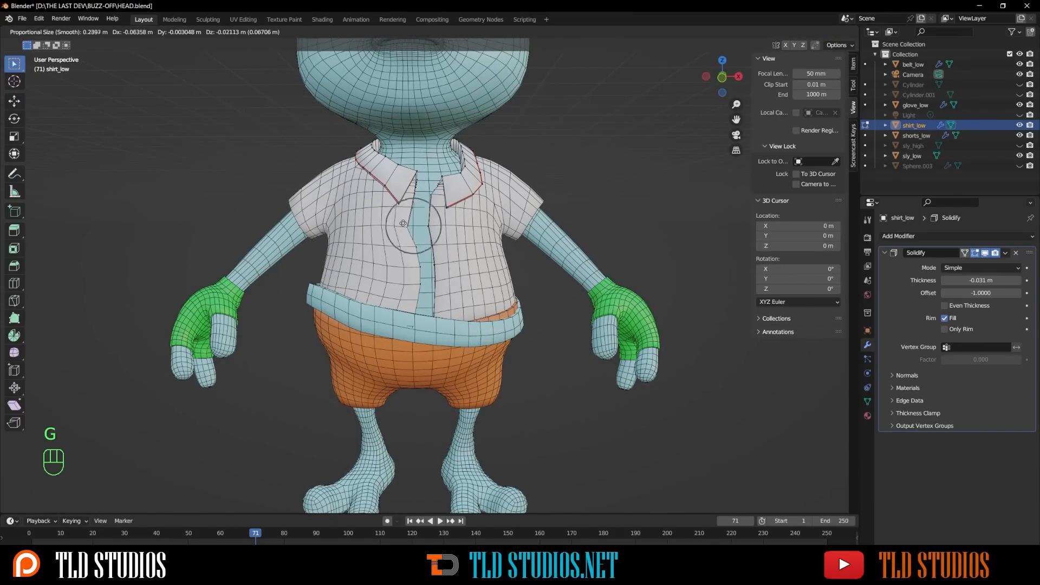
click(405, 223)
Step: Pull the lower and middle parts of the same shirt front edge outward about 0.227 m and 0.11 m, with a proportional size of 0.35 m
click(398, 269)
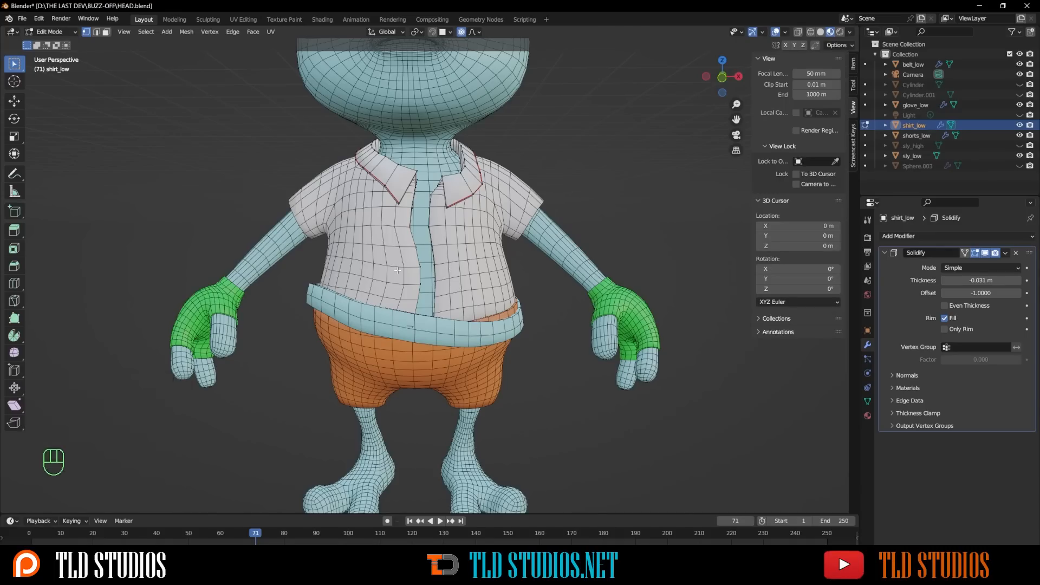
key(g)
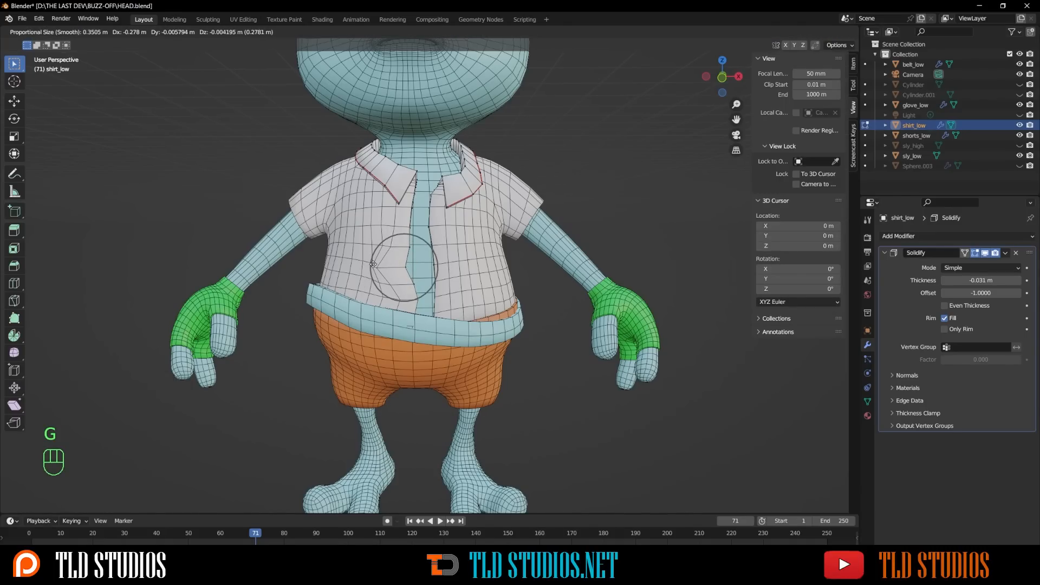
click(381, 262)
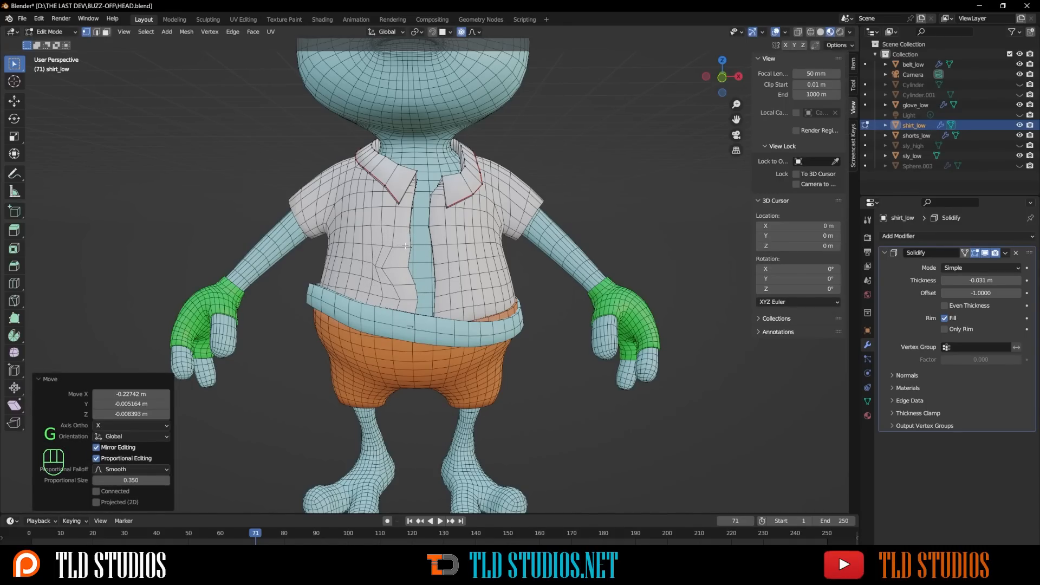
key(g)
click(392, 245)
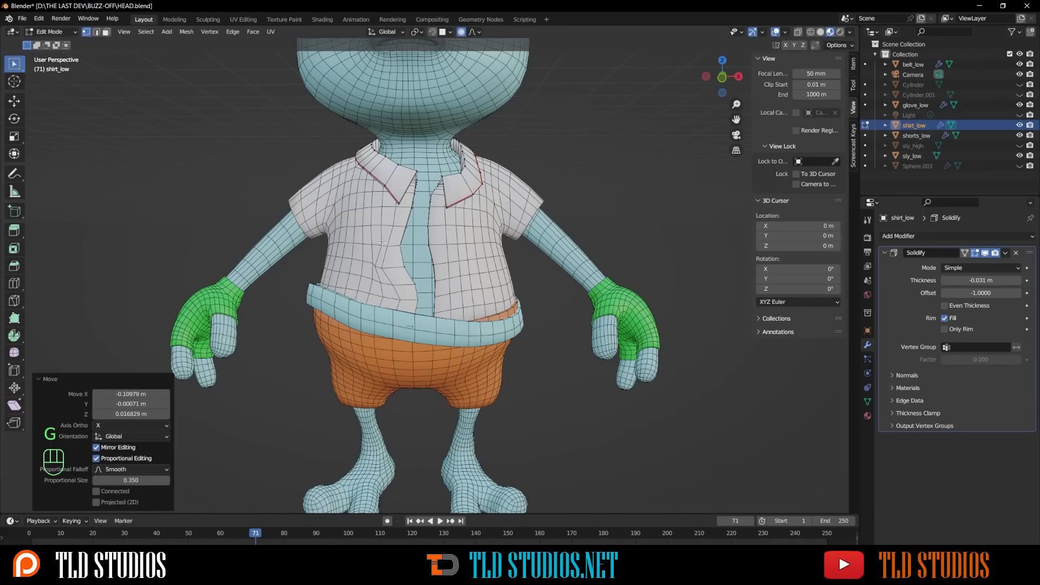
Step: Pull several more vertices along the middle and upper front edge on the character's right side outward with proportional size 0.35 m
key(g)
click(373, 234)
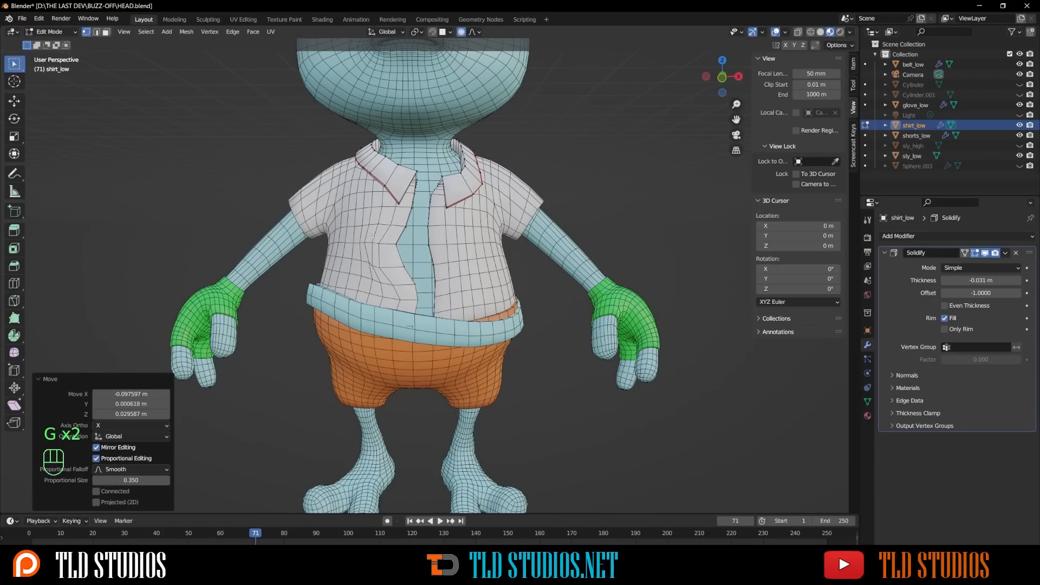
key(g)
click(368, 206)
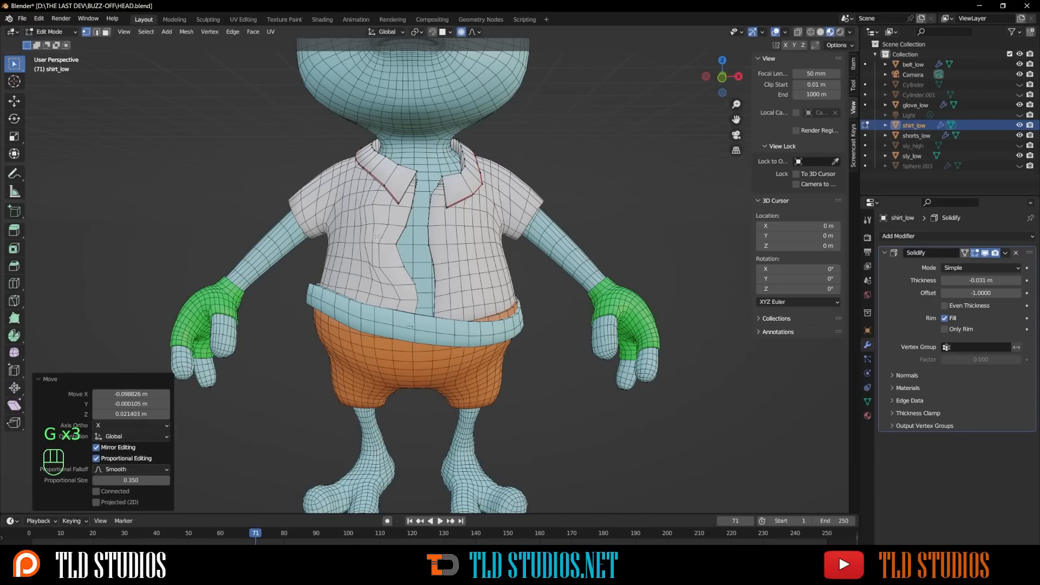
key(g)
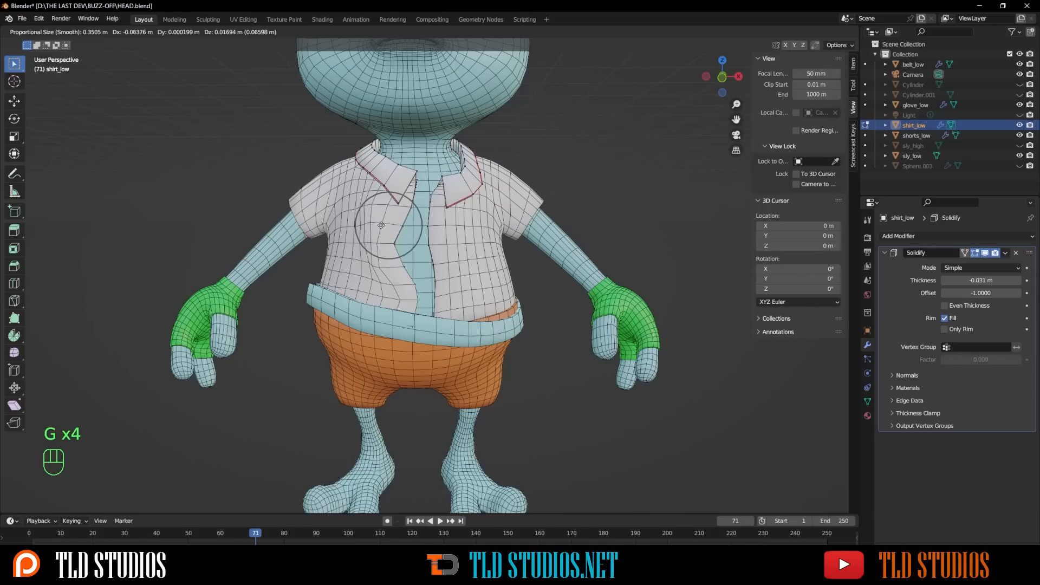
click(383, 225)
Step: Pull the middle of the shirt's front edge on the character's left side outward with smooth Proportional Editing to widen the opening
key(g)
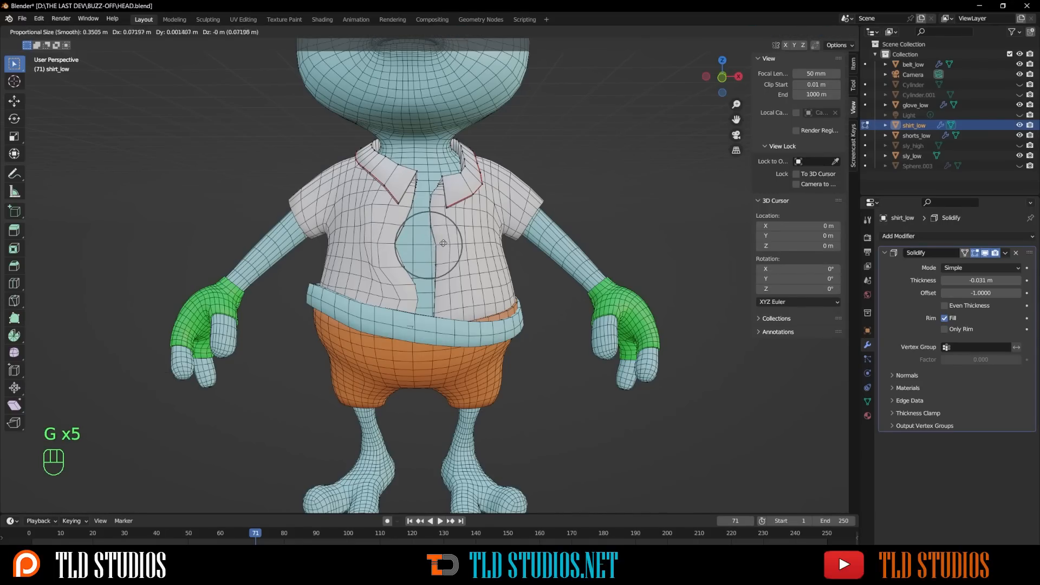
click(446, 244)
key(g)
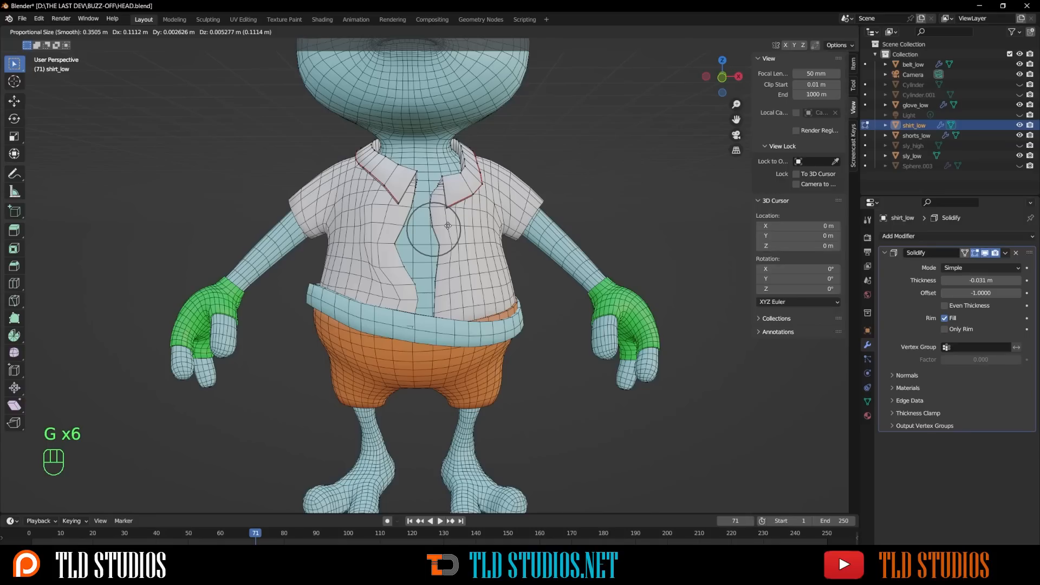
right_click(440, 226)
key(g)
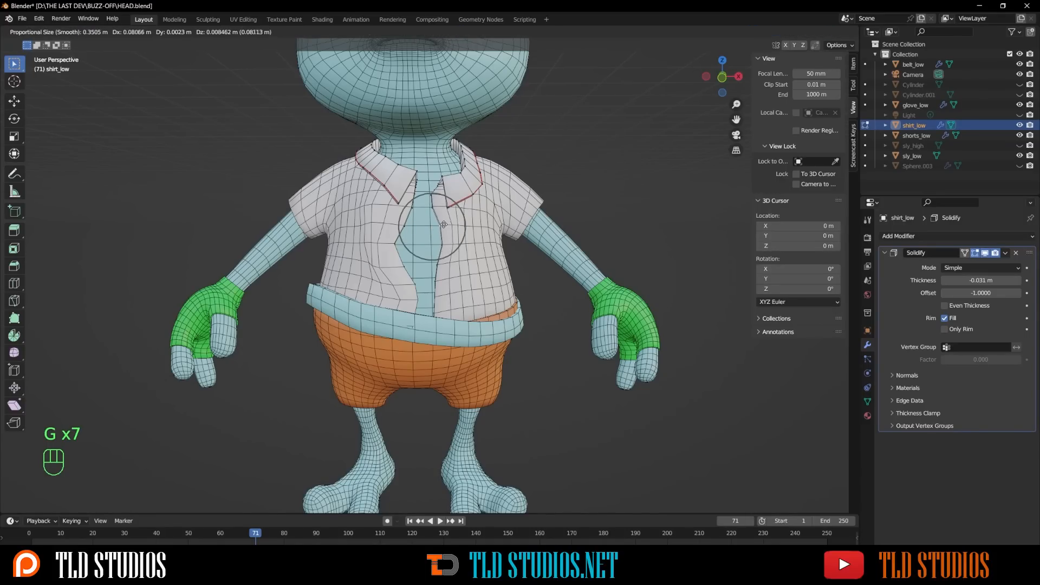
click(435, 212)
Step: Pull the same left front edge outward just below the collar, and move its lower part near the hem outward about 0.059 m
key(g)
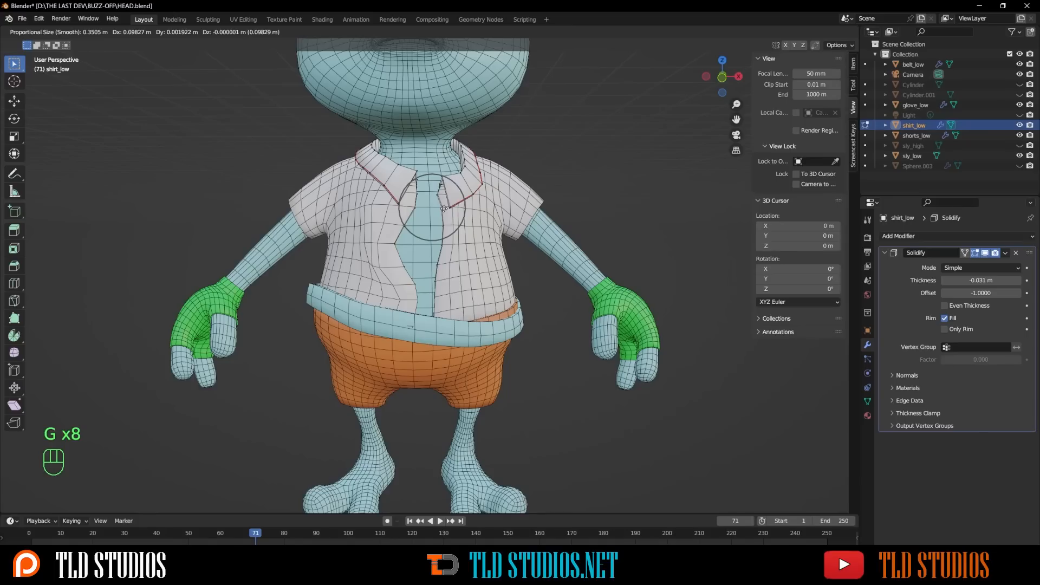
click(440, 197)
key(g)
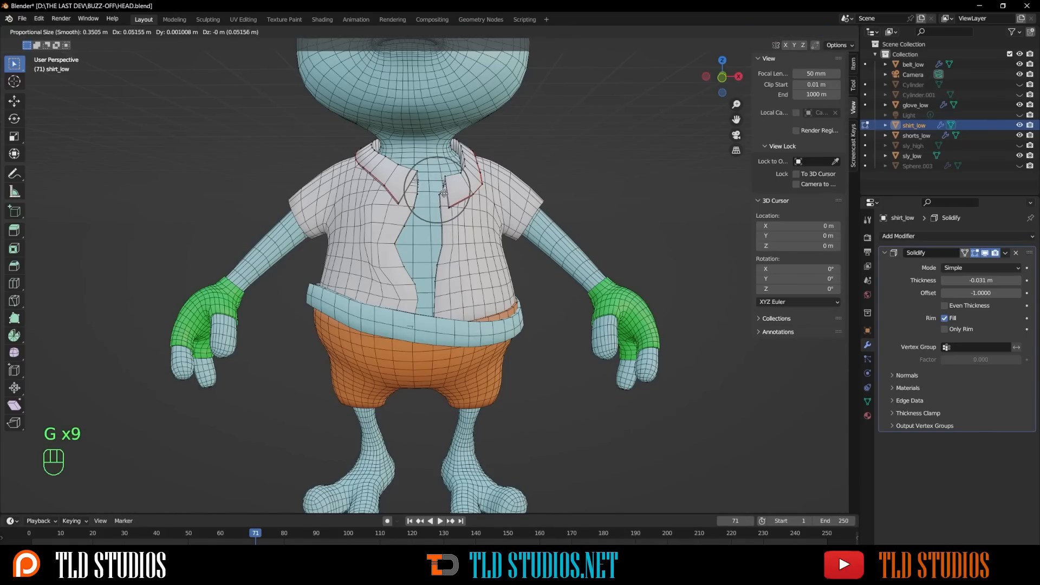
click(444, 191)
key(g)
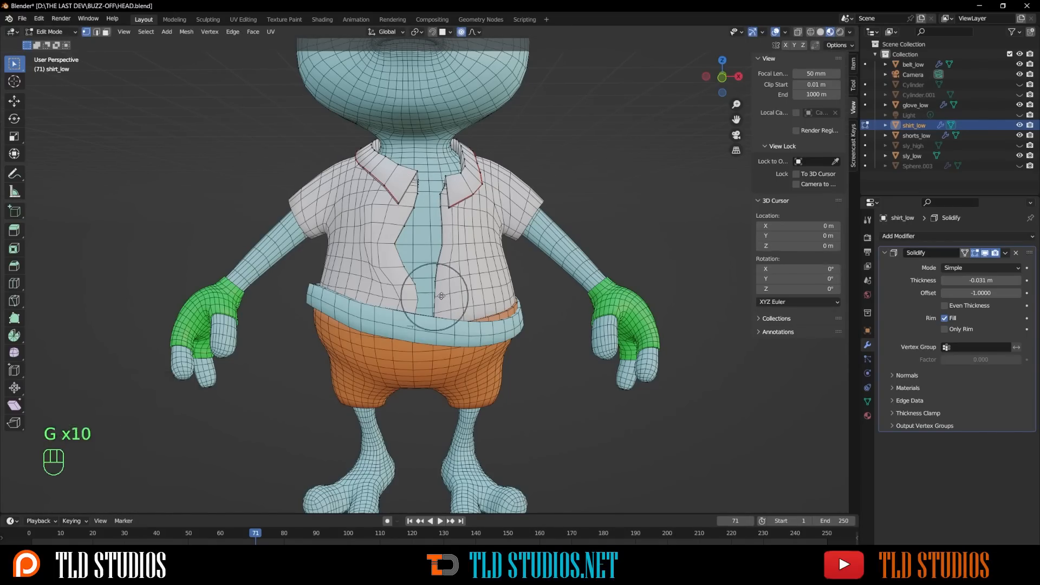
click(447, 296)
Step: Put the shirt into Sculpt Mode and set the Grab brush radius to 196 px
middle_drag(397, 254, 379, 261)
scroll(328, 187, up, 1)
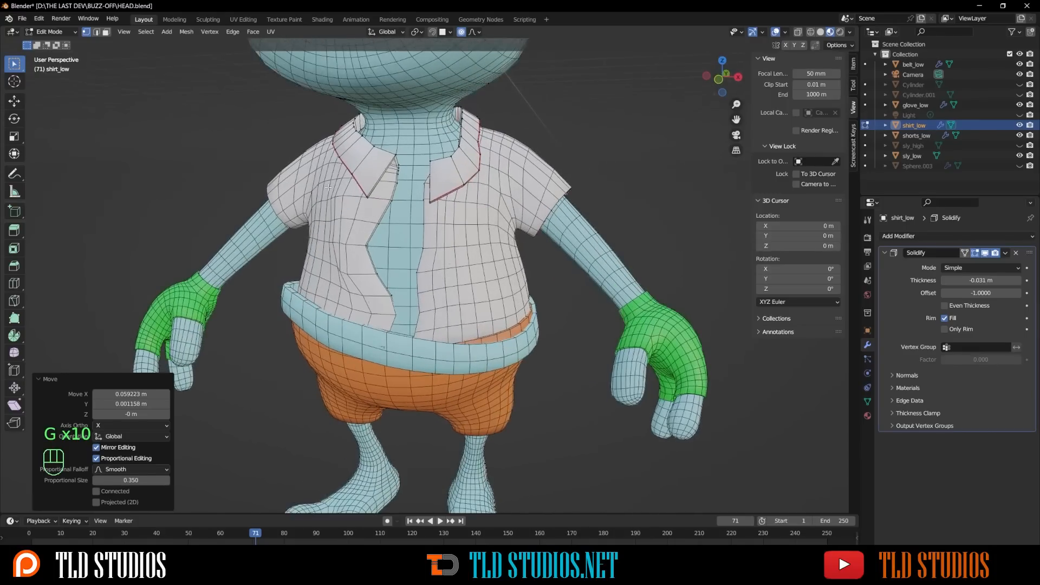
click(56, 32)
click(55, 43)
click(56, 33)
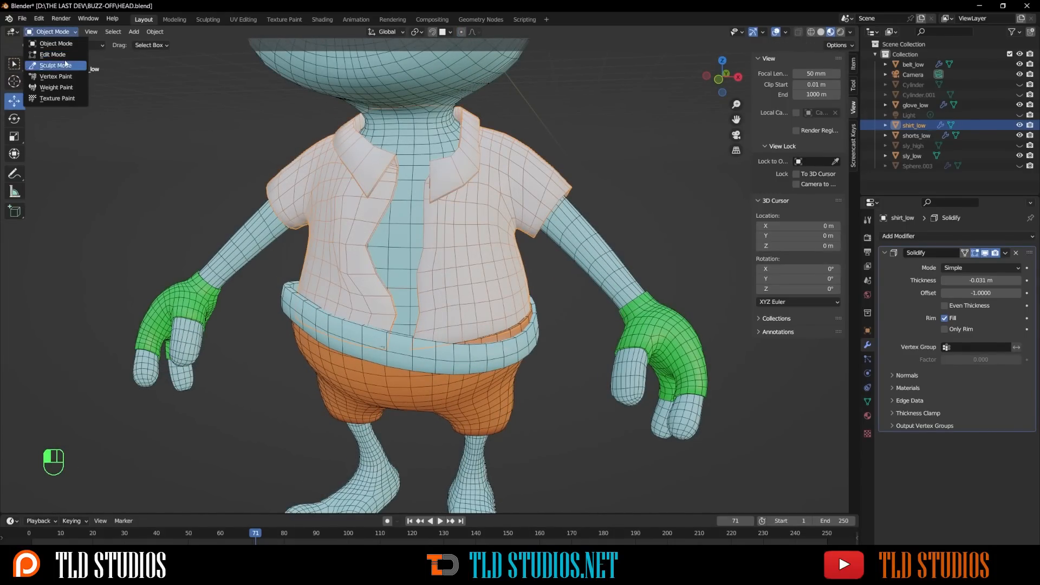
click(60, 66)
scroll(366, 254, up, 4)
middle_drag(293, 241, 306, 242)
scroll(306, 243, down, 2)
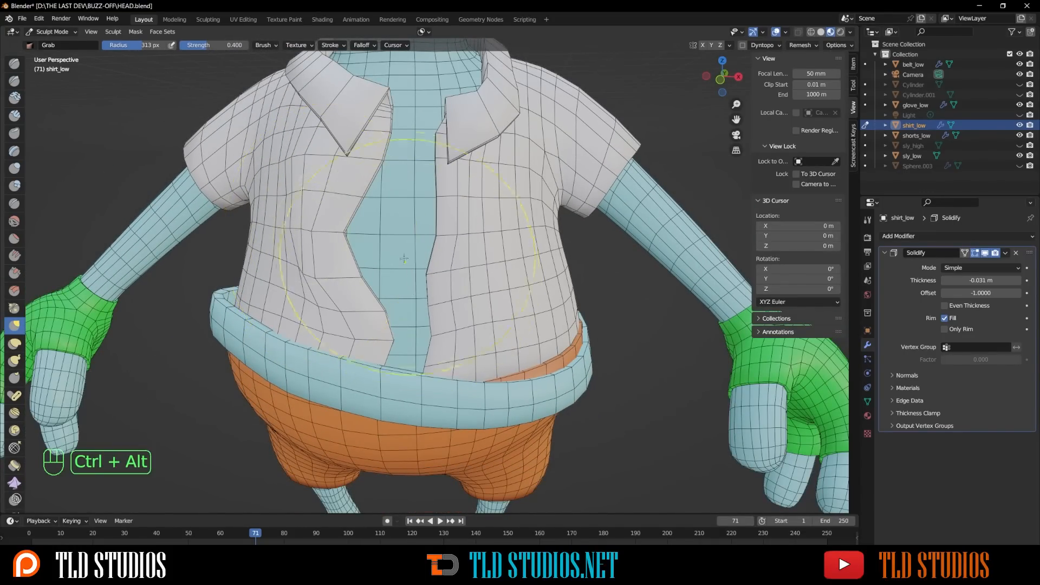
key(f)
click(360, 256)
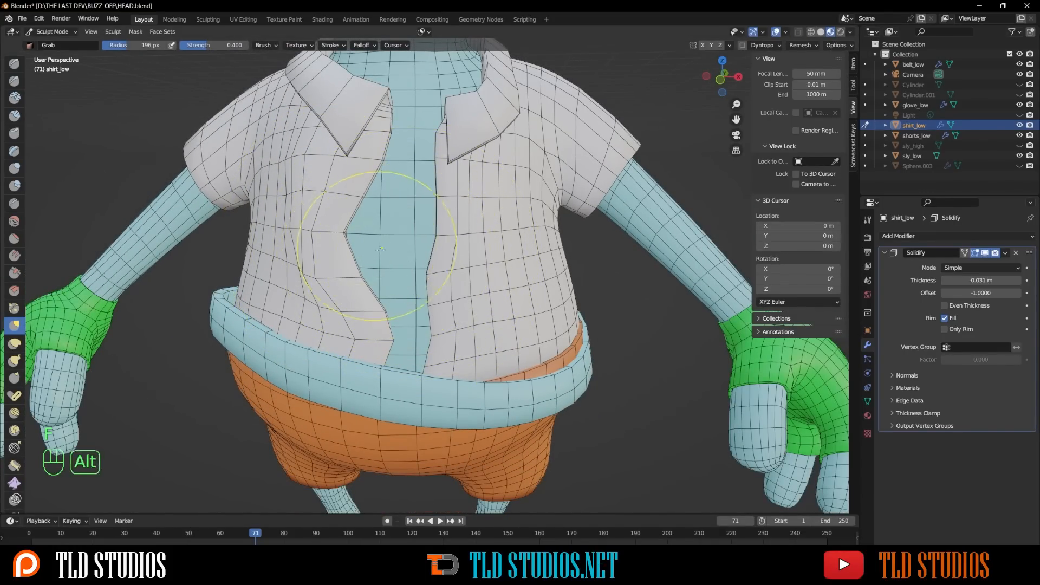
Step: Reshape both front edges of the shirt with Grab strokes so the opening curves more evenly
mouse_move(356, 256)
alt+mouse_down()
mouse_move(373, 259)
mouse_move(350, 222)
alt+mouse_up()
alt+drag(501, 264, 477, 279)
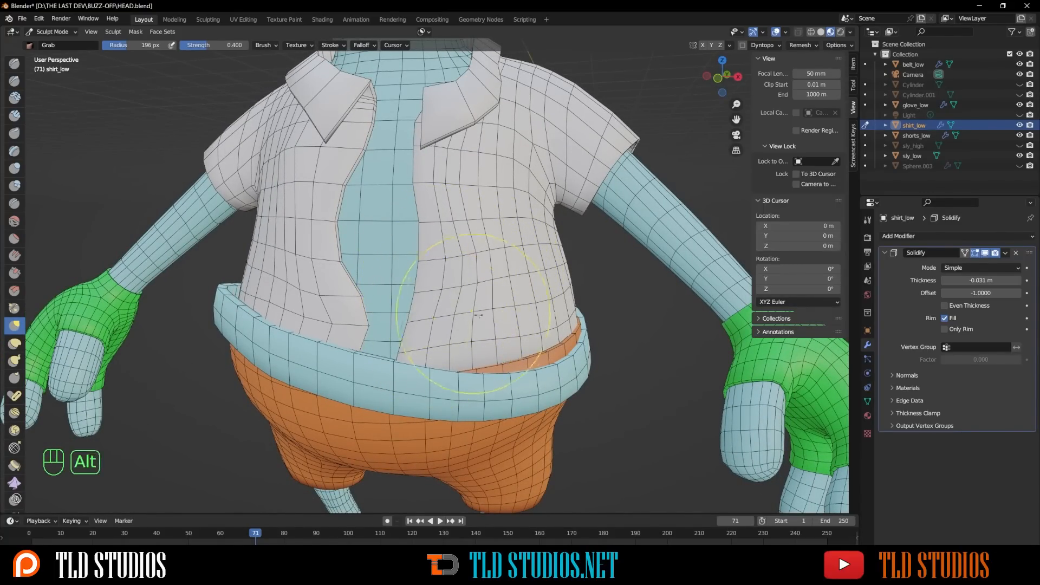
ctrl+alt+drag(504, 347, 509, 353)
alt+middle_drag(527, 348, 412, 320)
Step: Reduce the brush radius to 95 px and even out the lower front edge of the shirt on the character's right side
key(f)
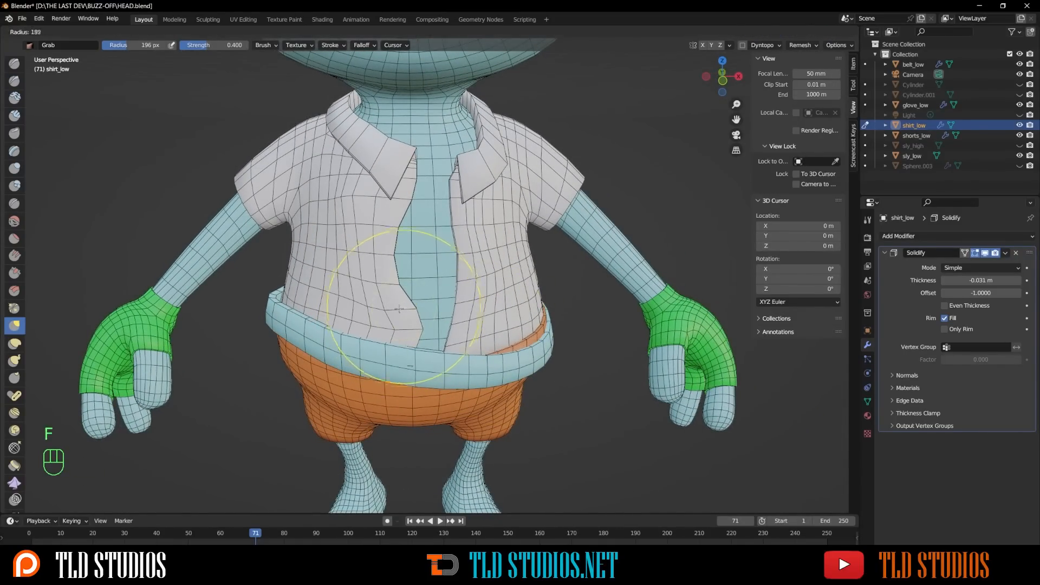
shift+drag(406, 314, 354, 282)
alt+middle_drag(354, 281, 266, 306)
alt+middle_drag(493, 313, 546, 380)
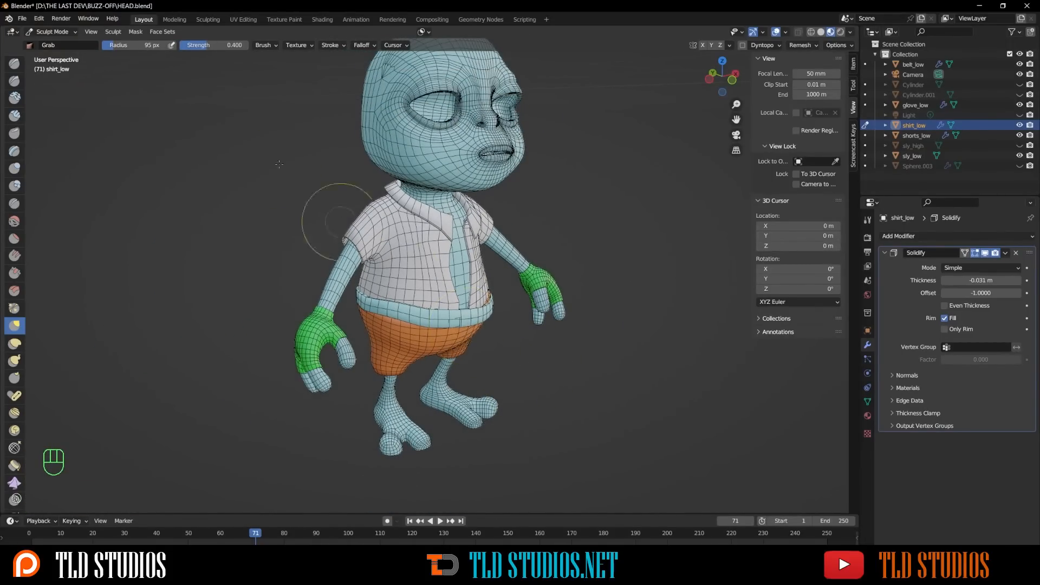
Step: Return to Object Mode, select the belt and assign it the grey Material.001
click(74, 34)
click(56, 43)
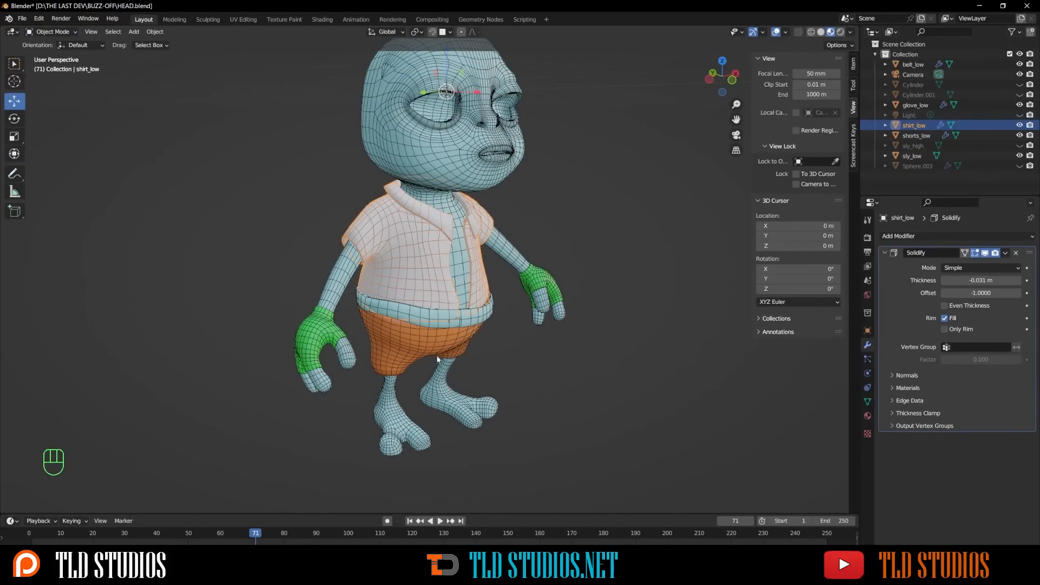
scroll(460, 321, up, 3)
click(479, 354)
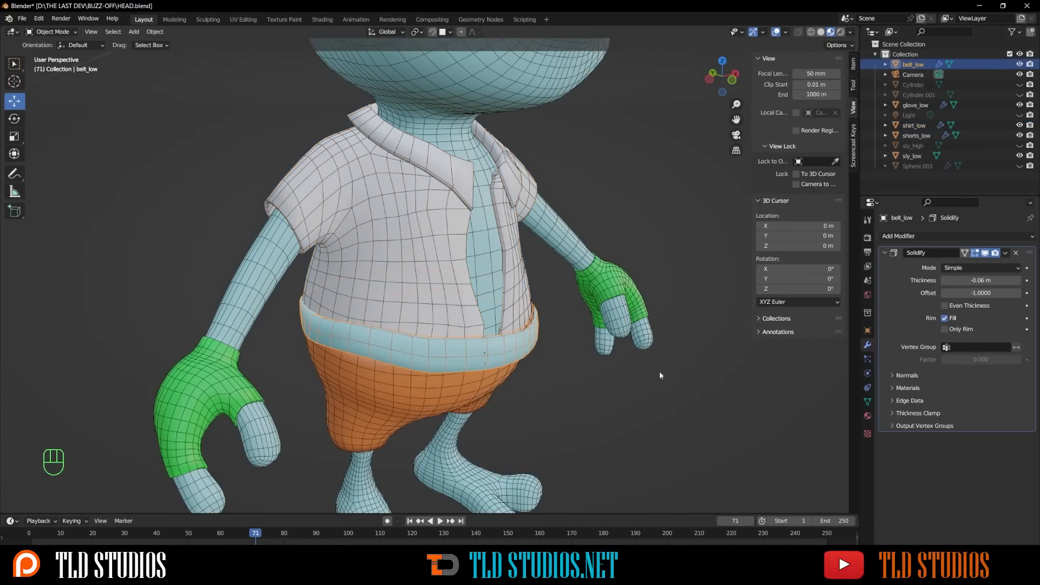
click(868, 416)
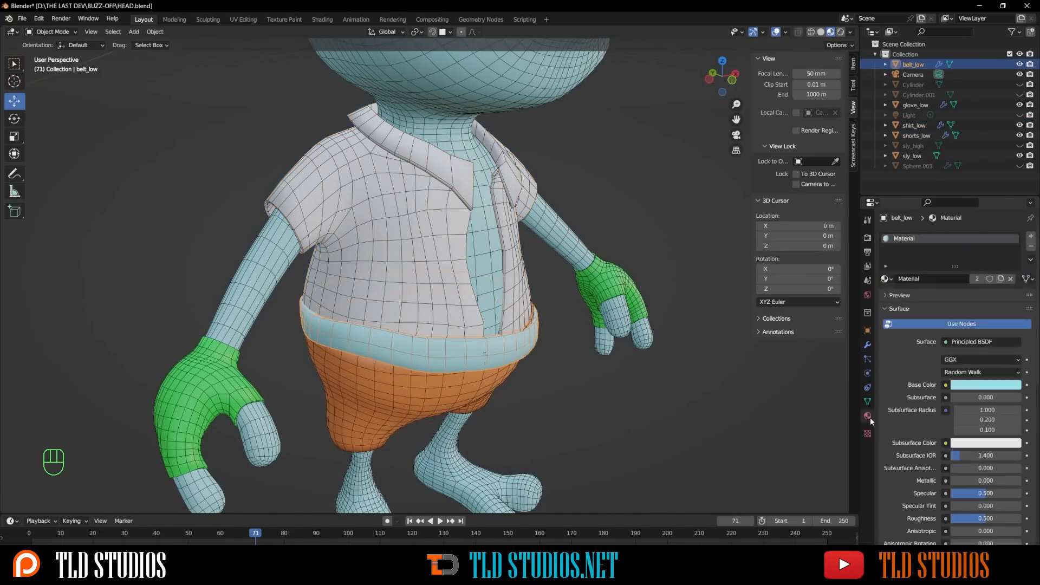
click(893, 279)
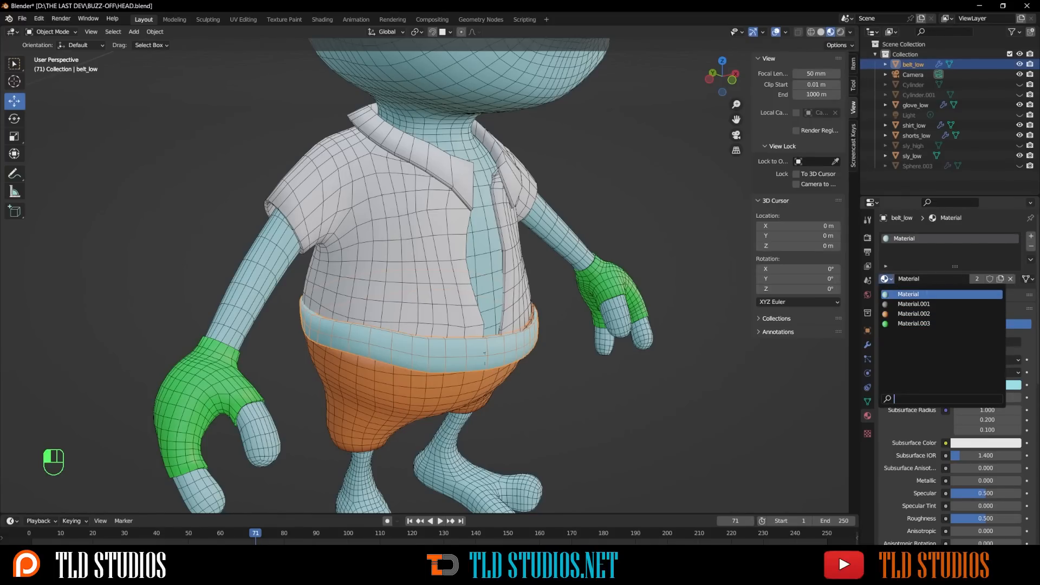
click(922, 304)
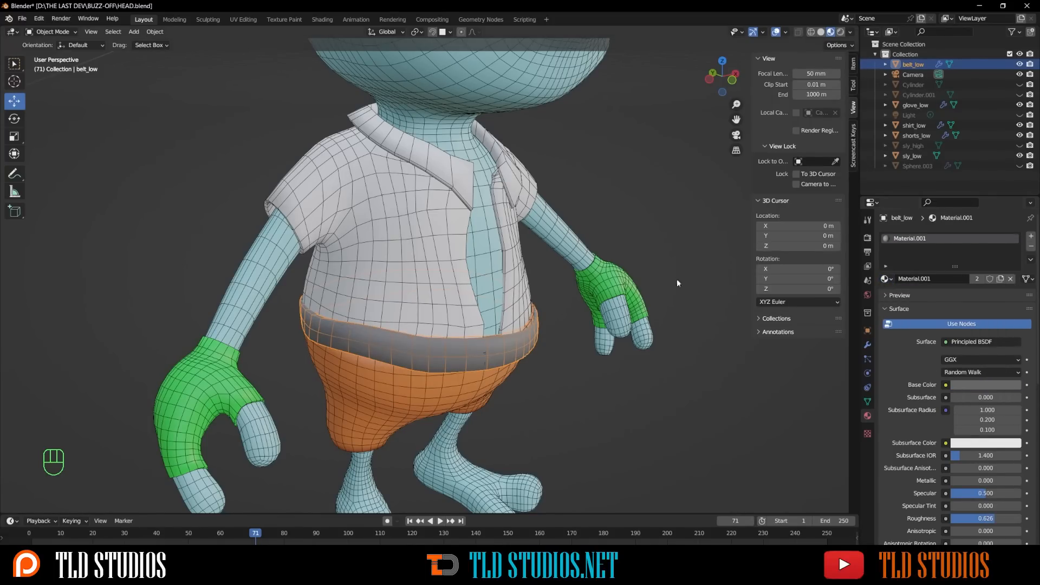
Step: Save the clothed character in the current HEAD.blend file
scroll(664, 245, down, 3)
middle_drag(651, 269, 556, 302)
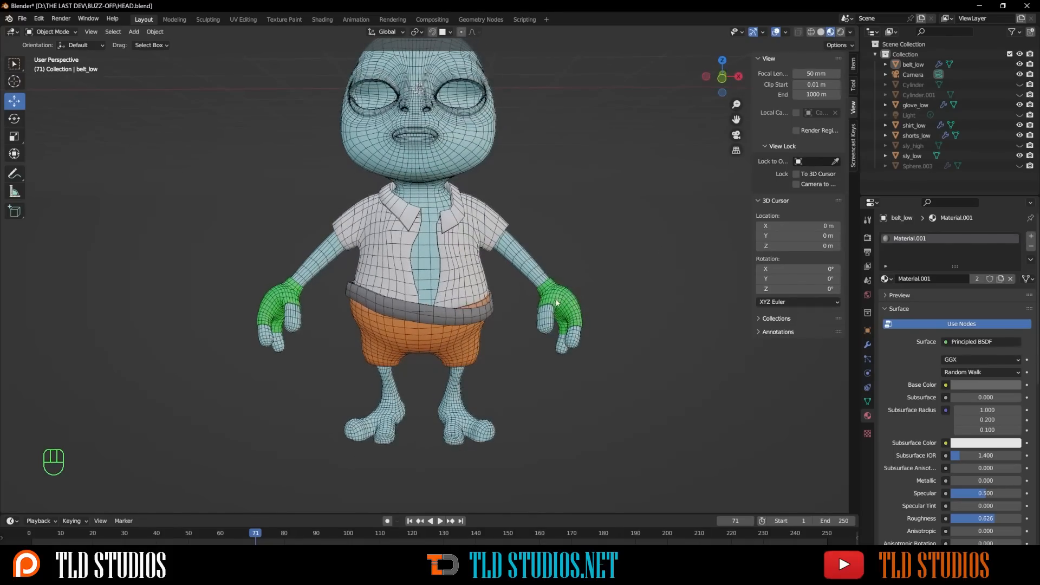
scroll(531, 280, up, 3)
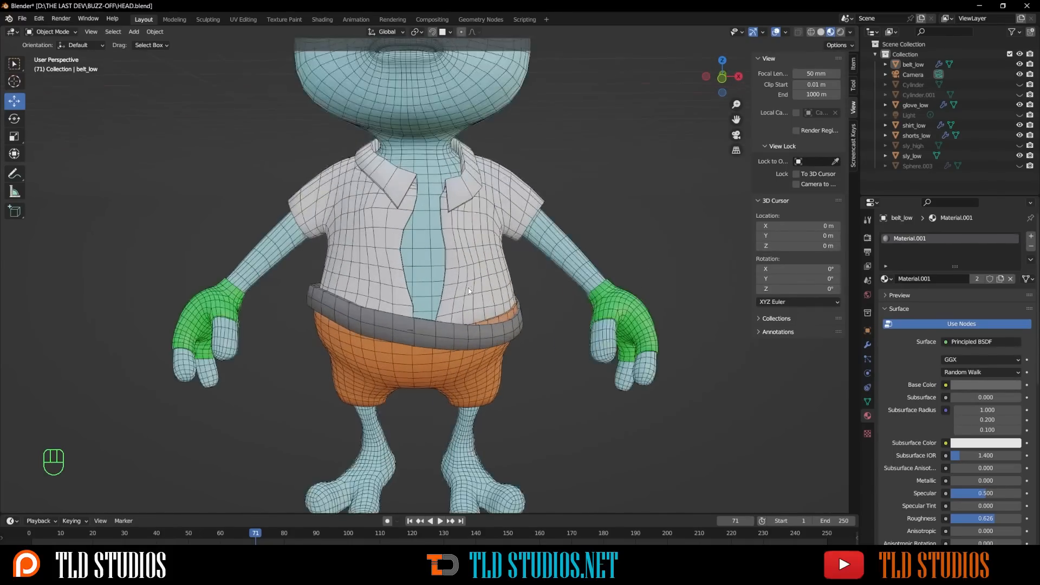
scroll(466, 289, up, 3)
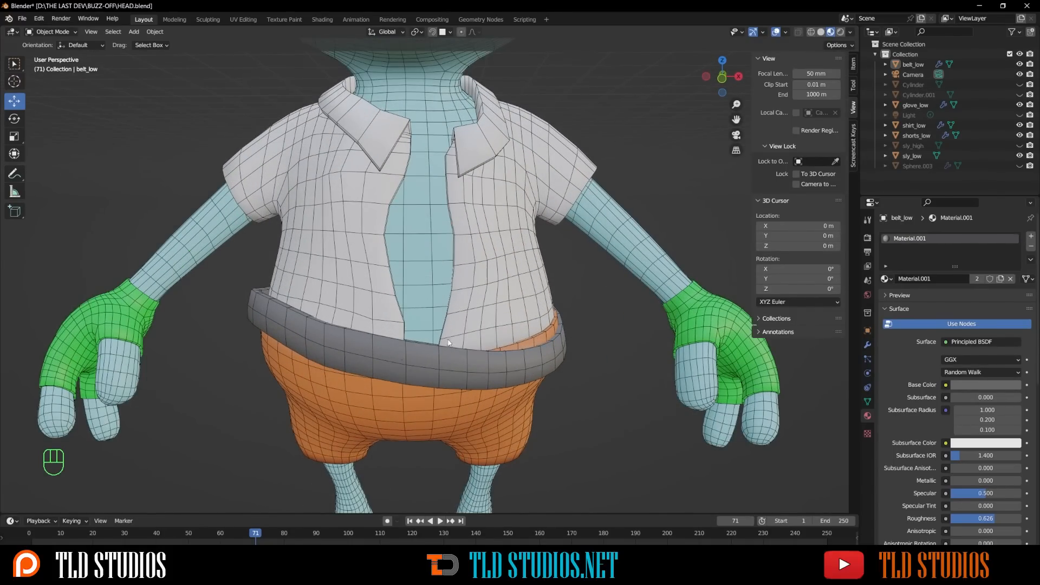
scroll(448, 342, down, 5)
scroll(435, 326, down, 3)
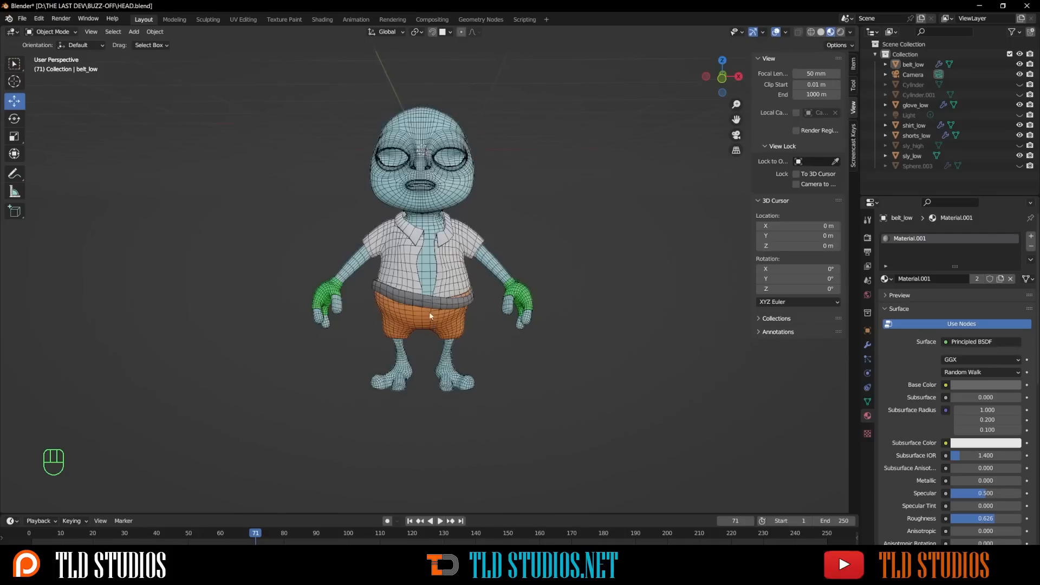
middle_drag(429, 310, 430, 288)
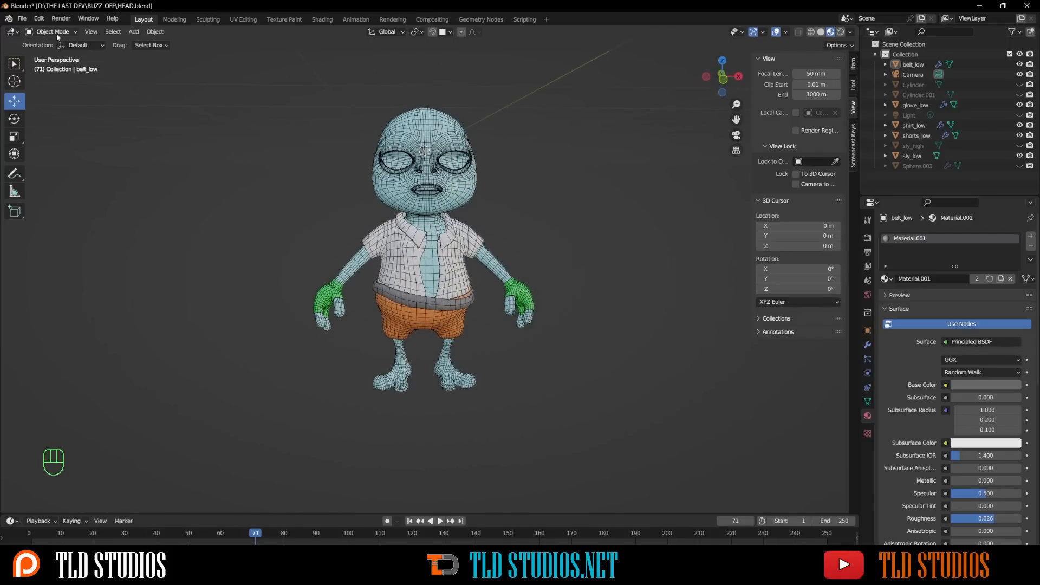
click(24, 19)
click(53, 86)
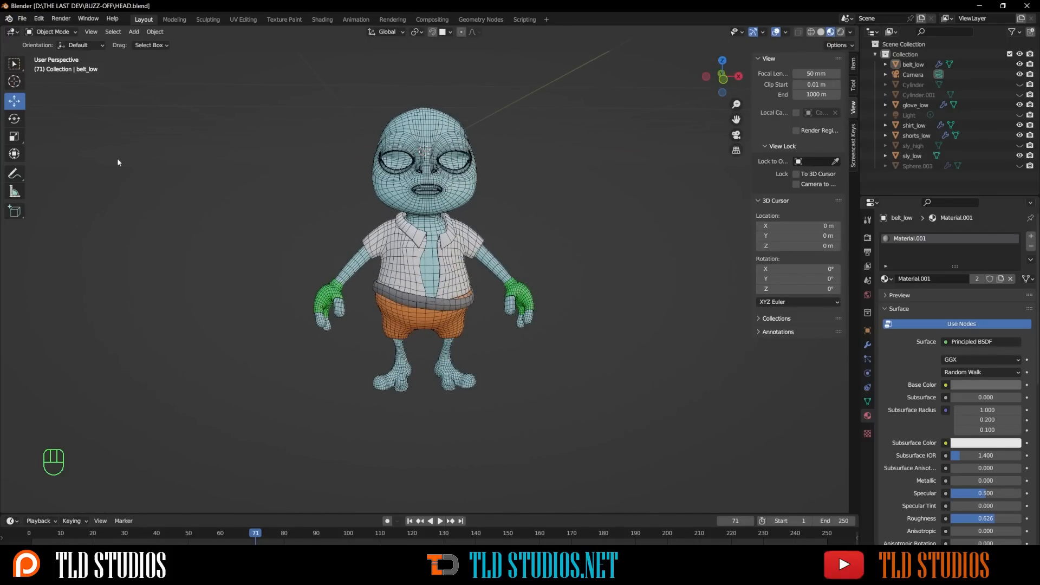